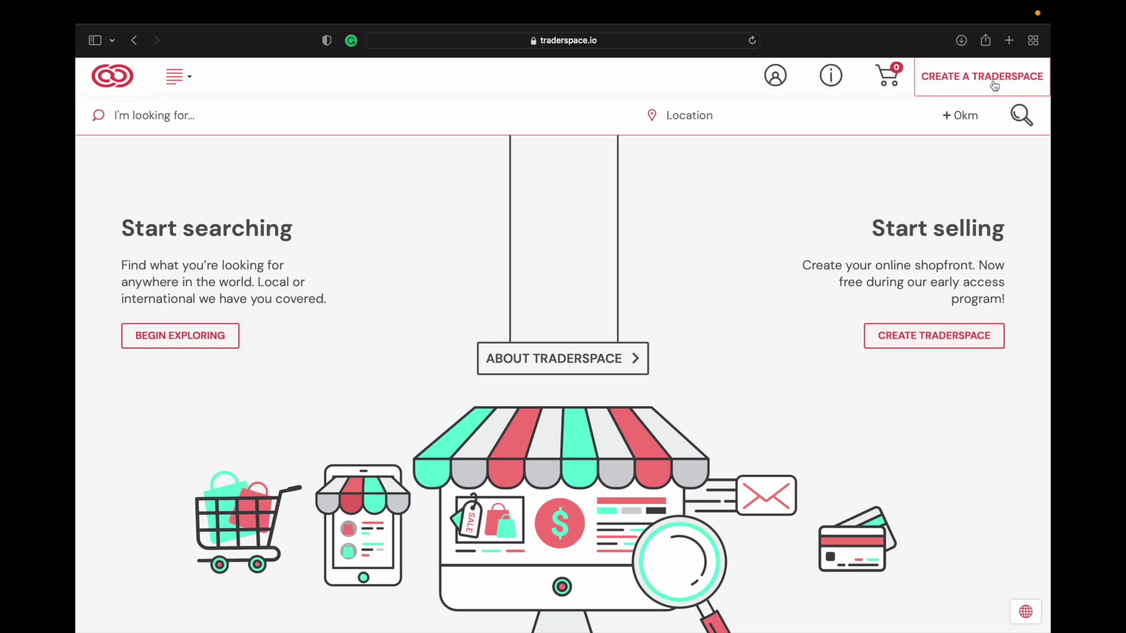
- Look over the Traderspace homepage, including the account options, best deals, top rated and popular sections and the listings further down
{"action": "left_click", "coordinate": [780, 86]}
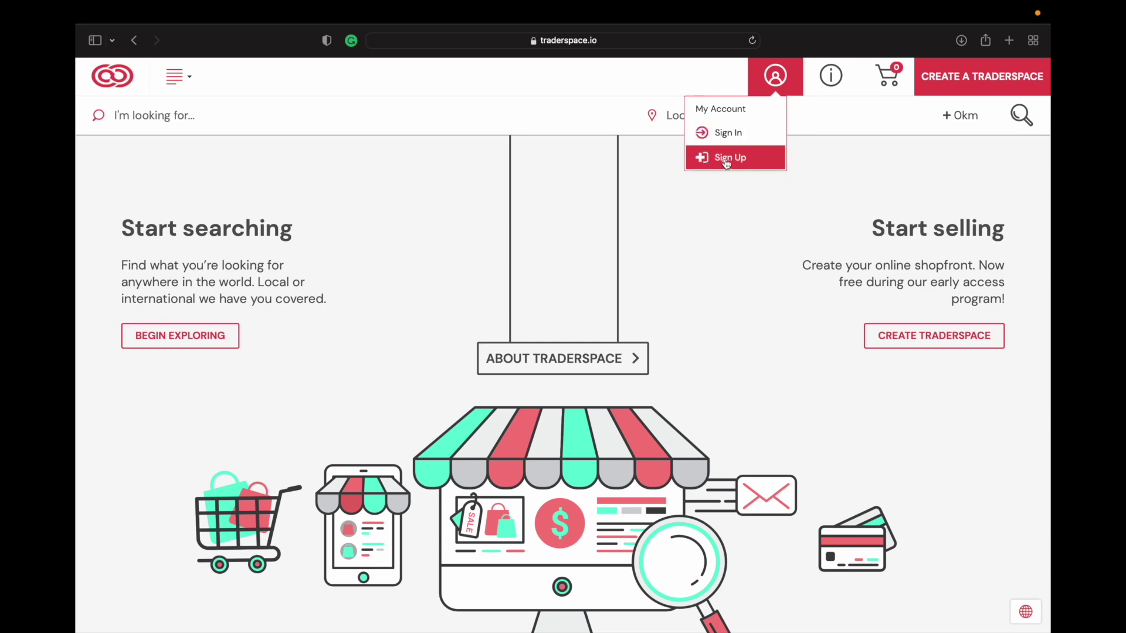
{"action": "scroll", "coordinate": [747, 246], "scroll_direction": "down", "scroll_amount": 4}
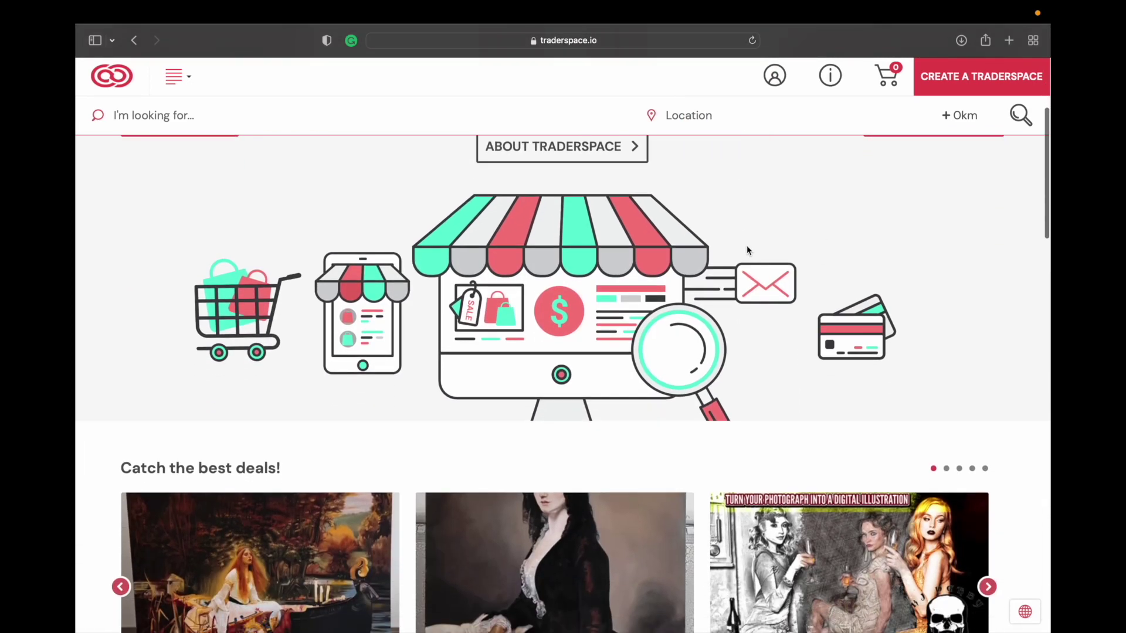
{"action": "scroll", "coordinate": [747, 250], "scroll_direction": "down", "scroll_amount": 6}
{"action": "scroll", "coordinate": [695, 282], "scroll_direction": "up", "scroll_amount": 2}
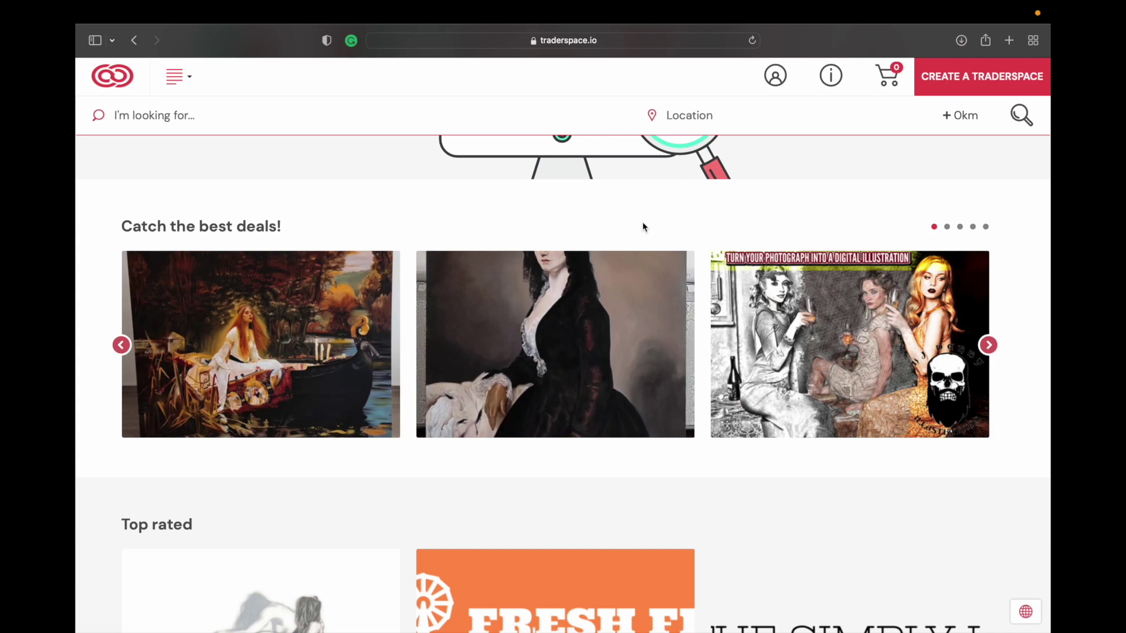
{"action": "scroll", "coordinate": [641, 364], "scroll_direction": "down", "scroll_amount": 4}
{"action": "scroll", "coordinate": [640, 363], "scroll_direction": "down", "scroll_amount": 3}
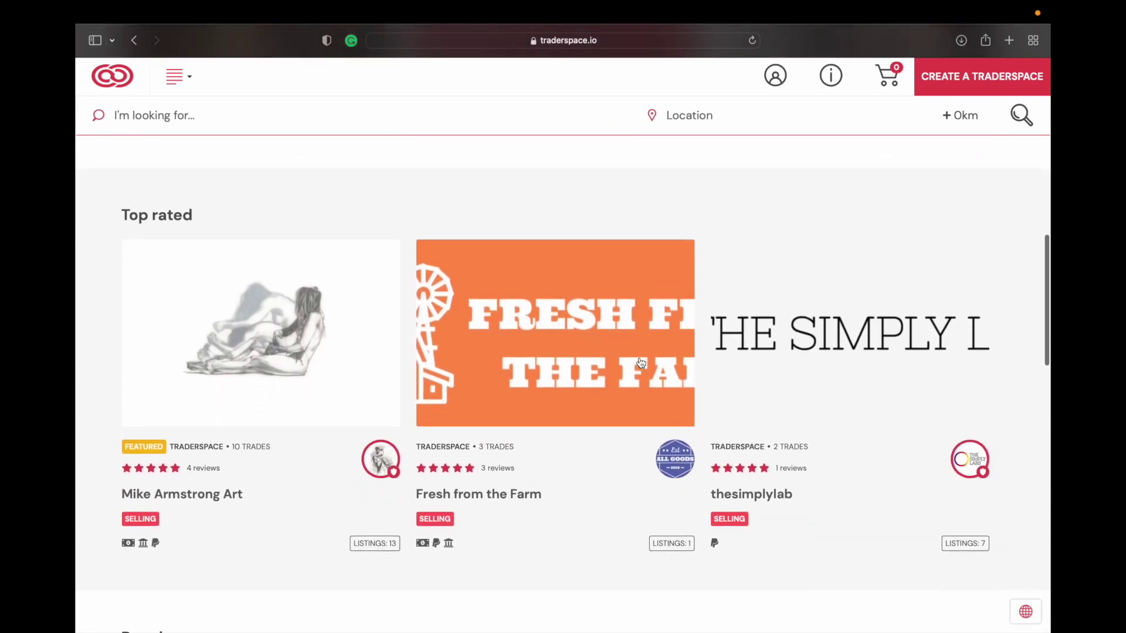
{"action": "scroll", "coordinate": [639, 357], "scroll_direction": "up", "scroll_amount": 4}
{"action": "scroll", "coordinate": [639, 358], "scroll_direction": "down", "scroll_amount": 5}
{"action": "scroll", "coordinate": [640, 362], "scroll_direction": "down", "scroll_amount": 5}
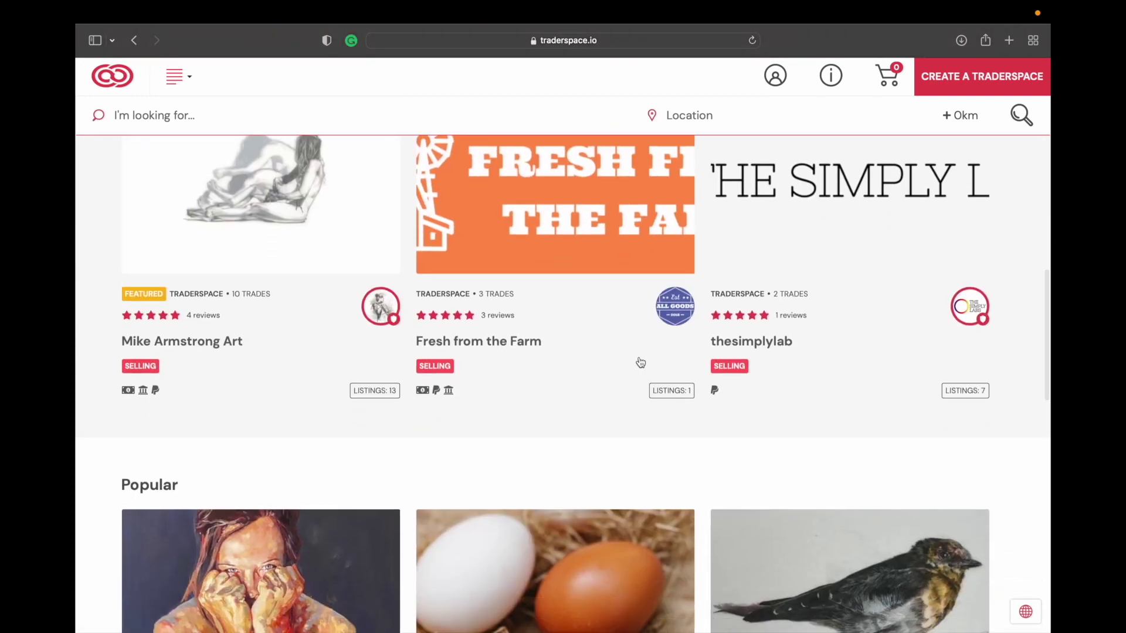
{"action": "scroll", "coordinate": [640, 361], "scroll_direction": "down", "scroll_amount": 15}
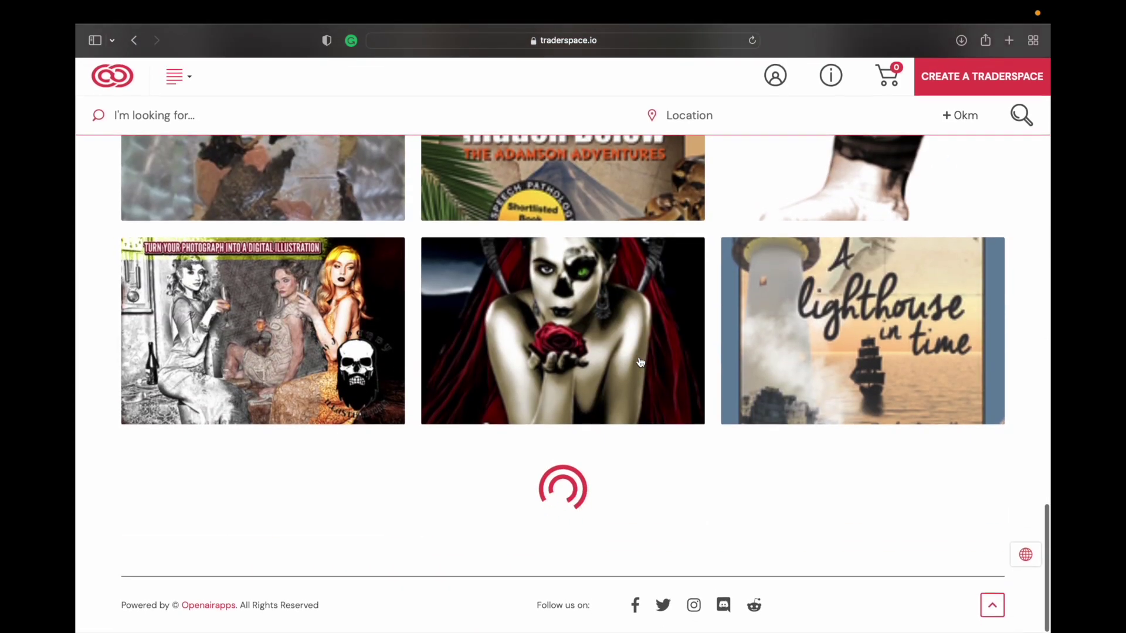
{"action": "scroll", "coordinate": [564, 611], "scroll_direction": "down", "scroll_amount": 7}
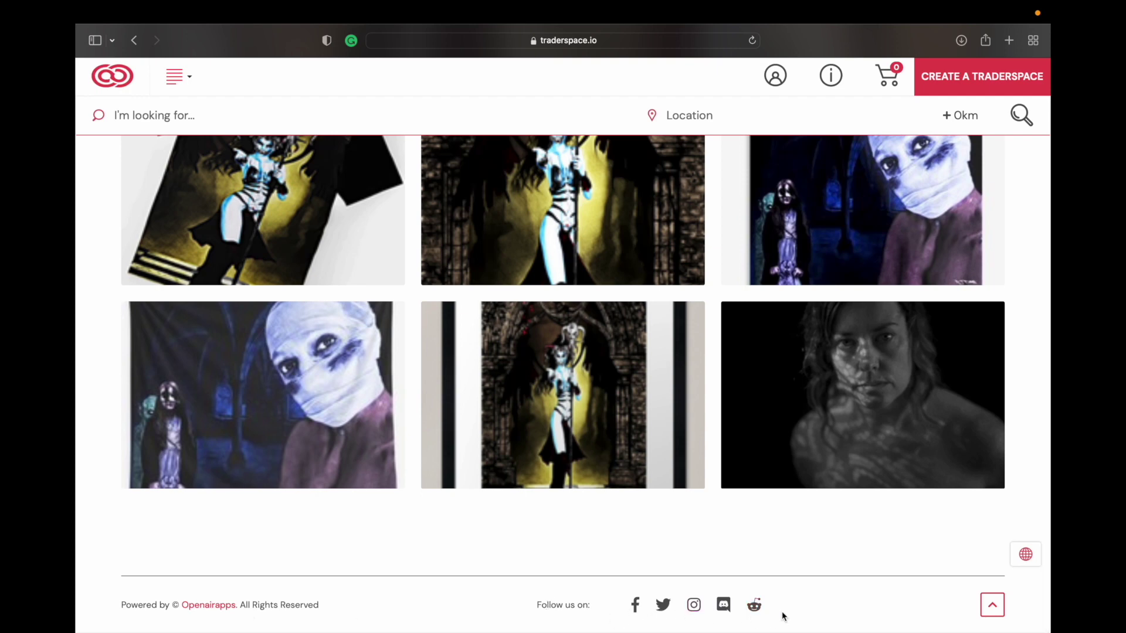
{"action": "scroll", "coordinate": [783, 615], "scroll_direction": "up", "scroll_amount": 20}
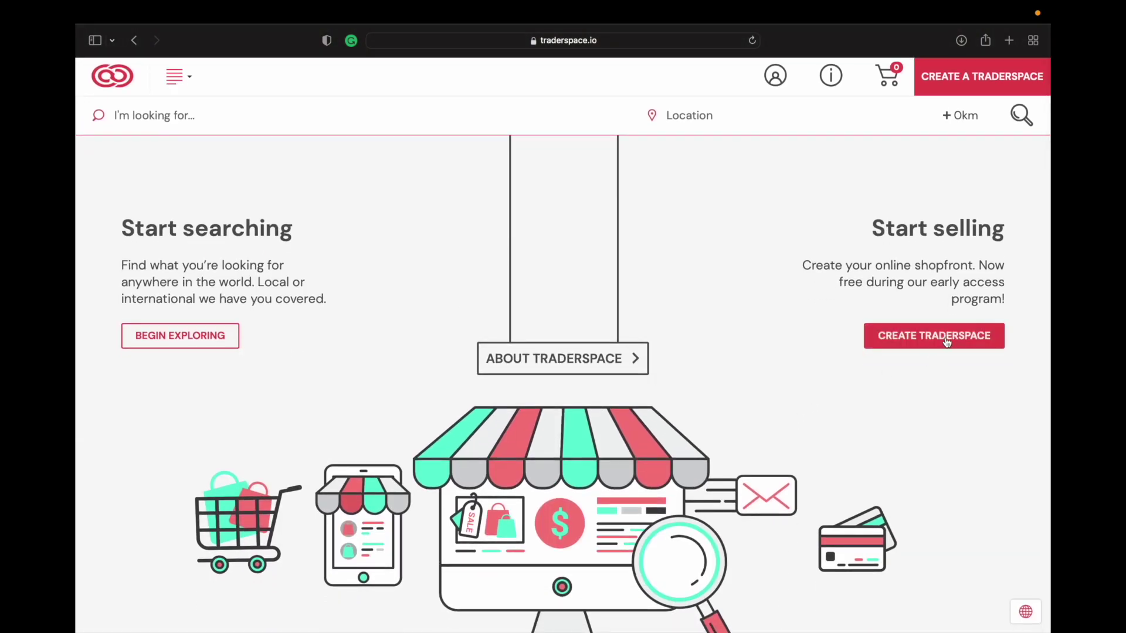
- Start creating a Traderspace and sign in to the existing account with the saved e-mail and password
{"action": "left_click", "coordinate": [774, 76]}
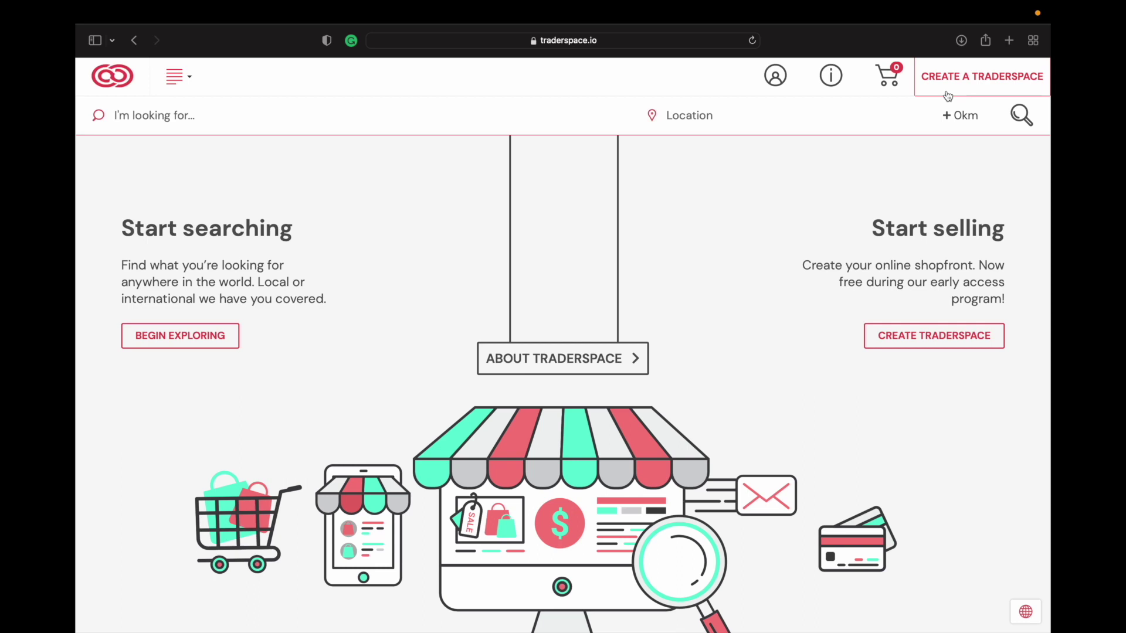
{"action": "left_click", "coordinate": [997, 78]}
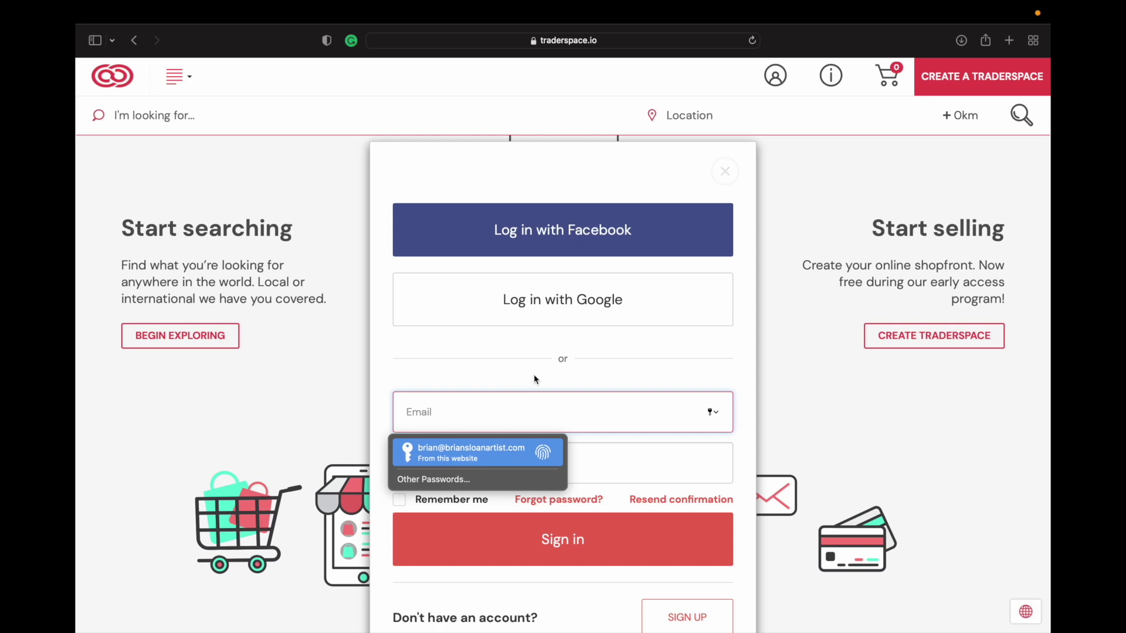
{"action": "scroll", "coordinate": [533, 374], "scroll_direction": "down", "scroll_amount": 1}
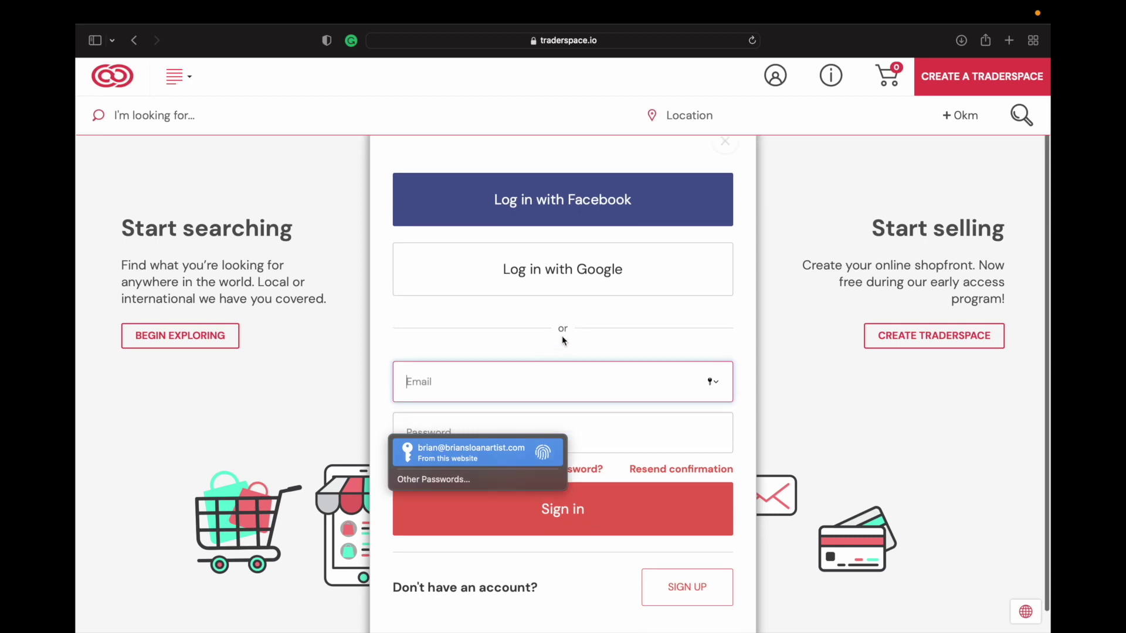
{"action": "left_click", "coordinate": [683, 591]}
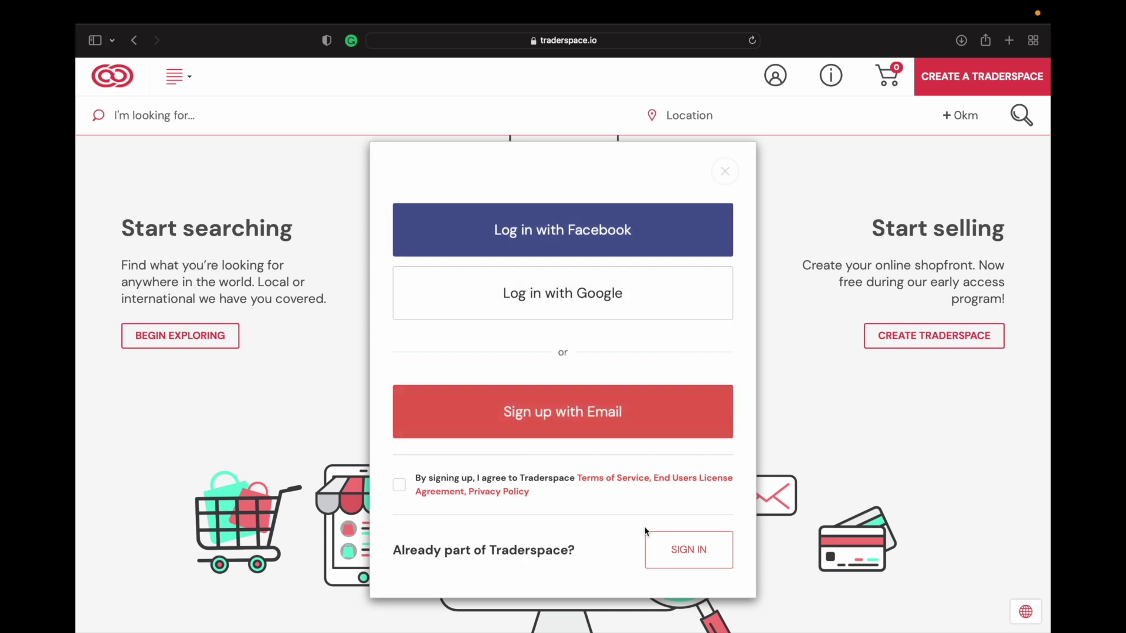
{"action": "left_click", "coordinate": [689, 549]}
{"action": "left_click", "coordinate": [597, 409]}
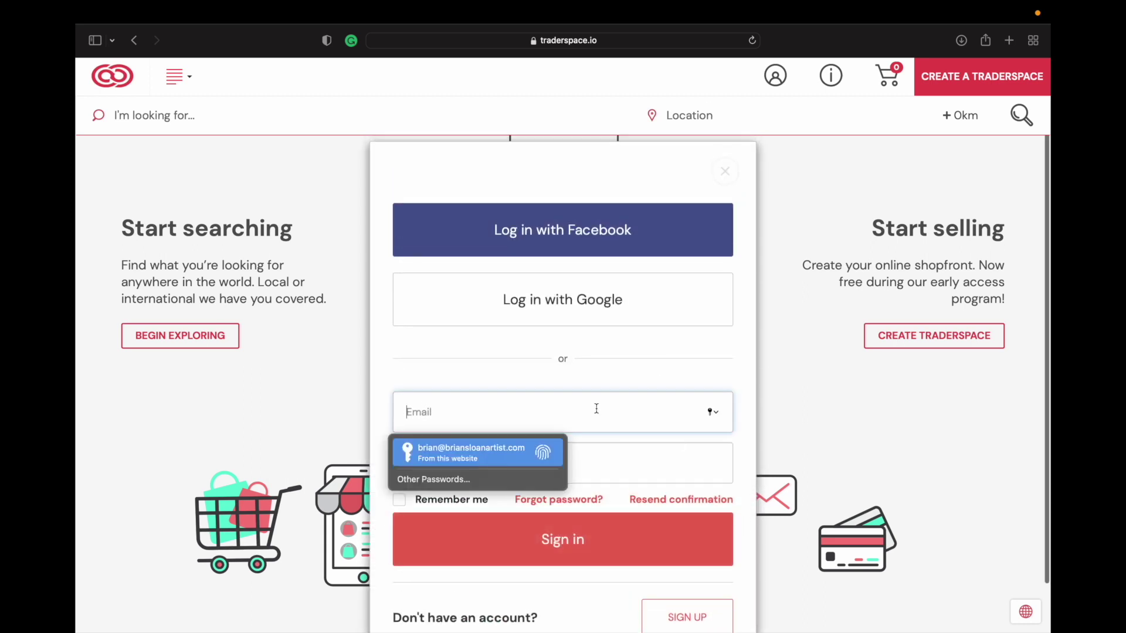
{"action": "left_click", "coordinate": [477, 452]}
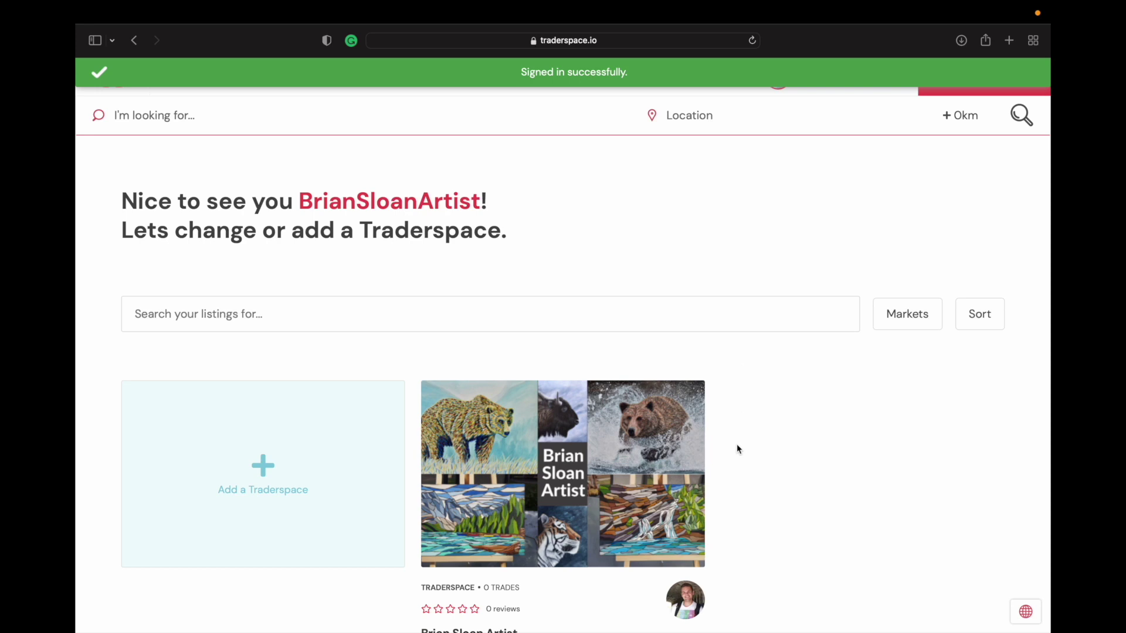
- Review the existing shop on the account's Traderspace page and start adding a new Traderspace
{"action": "scroll", "coordinate": [737, 445], "scroll_direction": "down", "scroll_amount": 3}
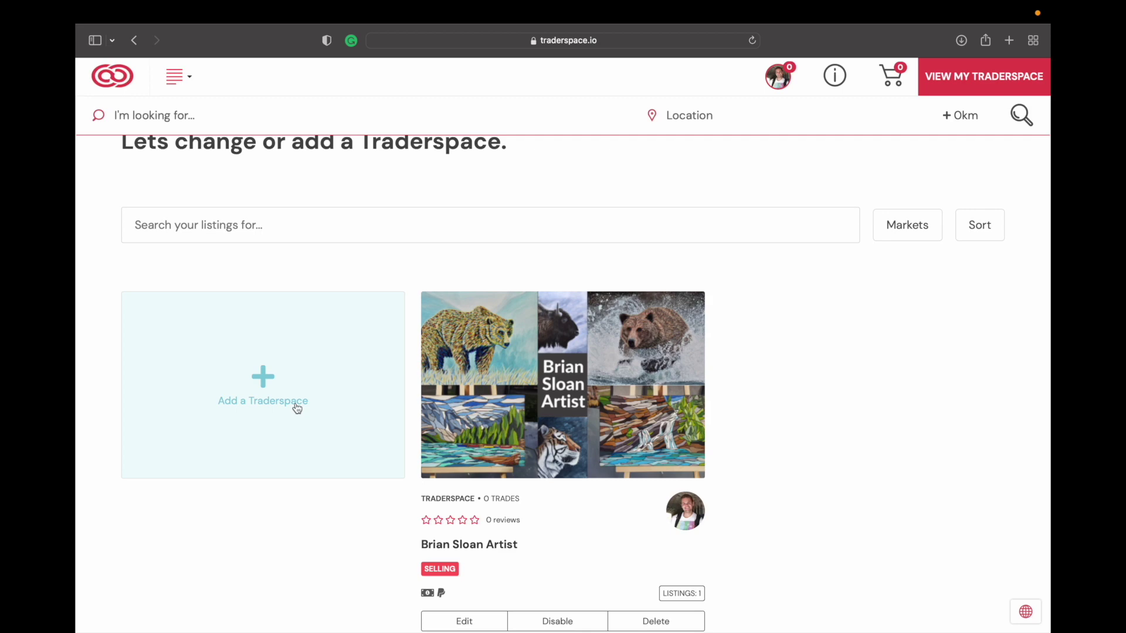
{"action": "scroll", "coordinate": [297, 408], "scroll_direction": "down", "scroll_amount": 3}
{"action": "scroll", "coordinate": [296, 404], "scroll_direction": "up", "scroll_amount": 4}
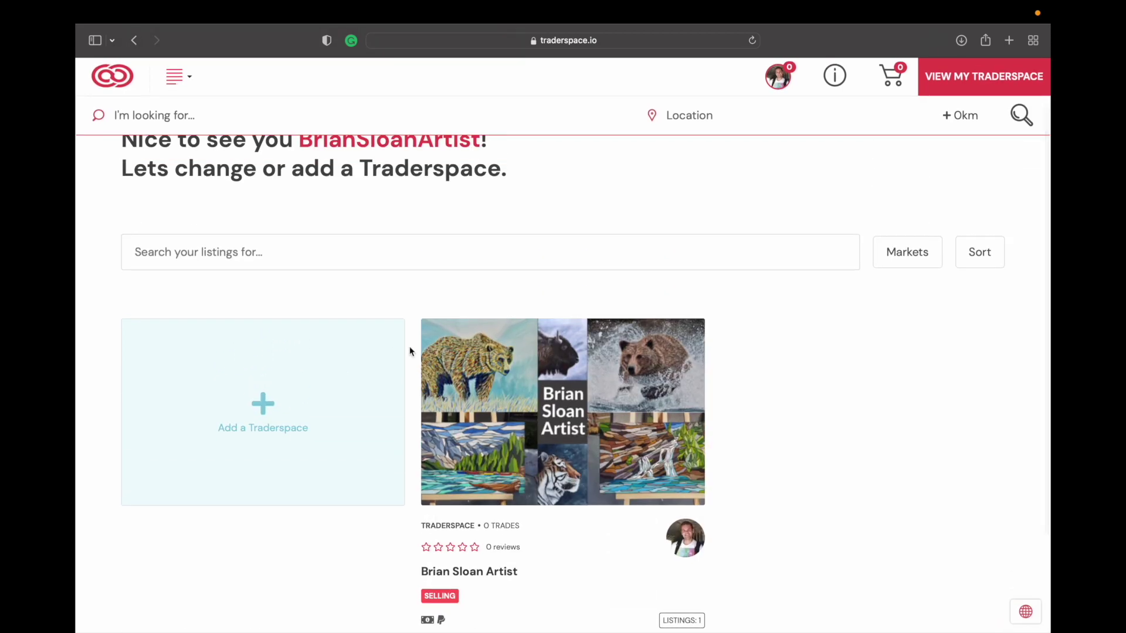
{"action": "left_click", "coordinate": [281, 421]}
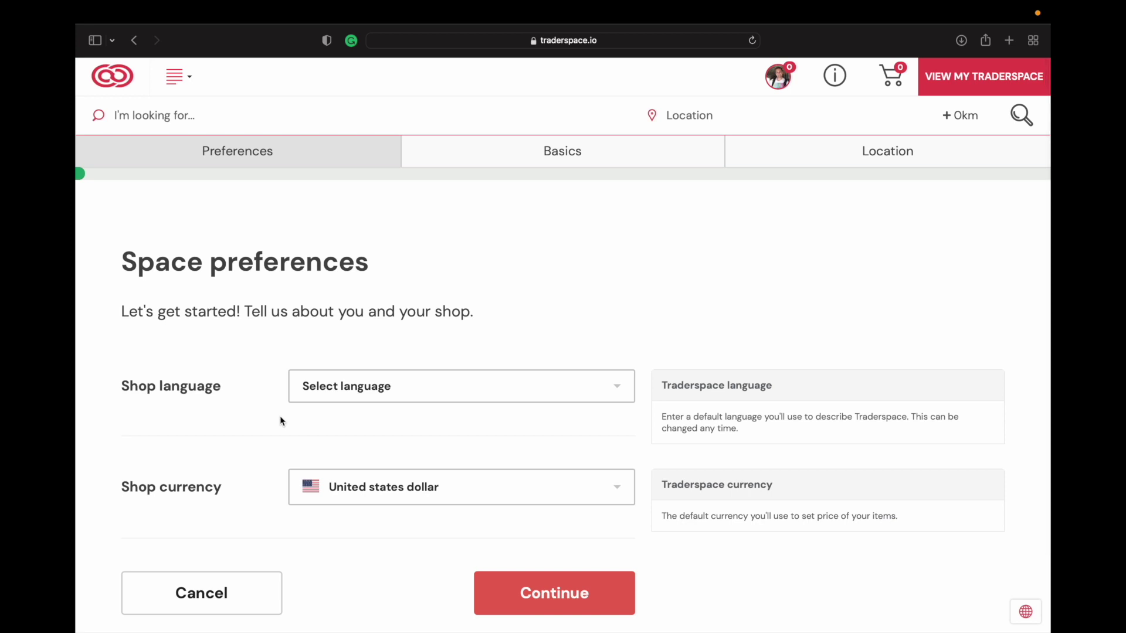
- Set the shop language to English and the shop currency to Canadian dollar in the space preferences
{"action": "scroll", "coordinate": [427, 346], "scroll_direction": "down", "scroll_amount": 3}
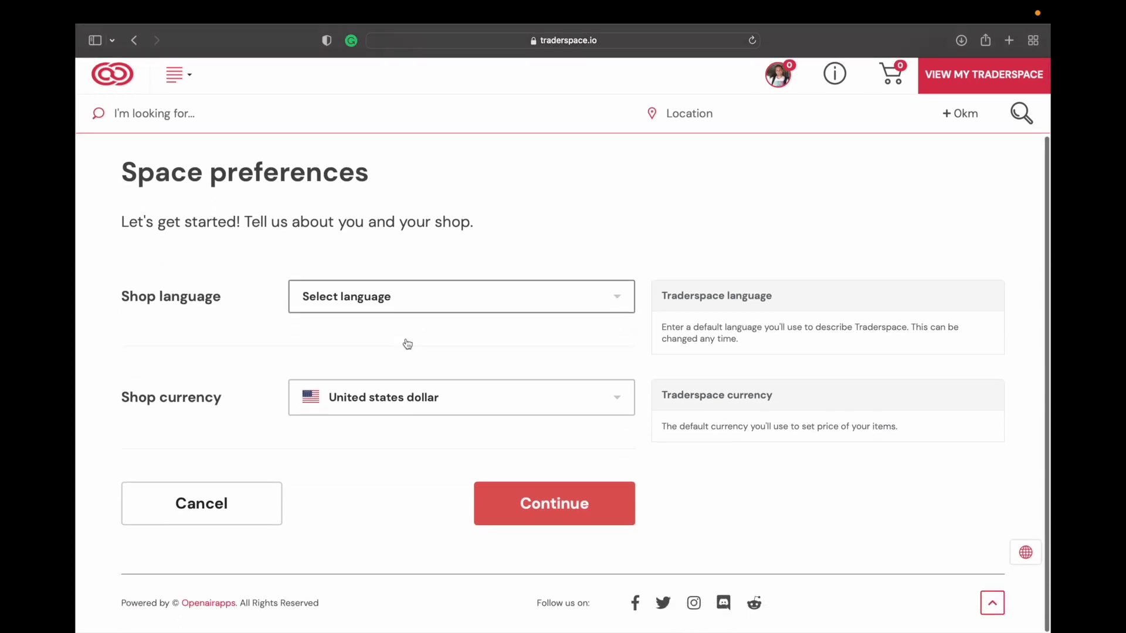
{"action": "left_click", "coordinate": [477, 290]}
{"action": "scroll", "coordinate": [396, 370], "scroll_direction": "down", "scroll_amount": 15}
{"action": "scroll", "coordinate": [396, 370], "scroll_direction": "up", "scroll_amount": 3}
{"action": "scroll", "coordinate": [394, 370], "scroll_direction": "up", "scroll_amount": 10}
{"action": "left_click", "coordinate": [383, 347]}
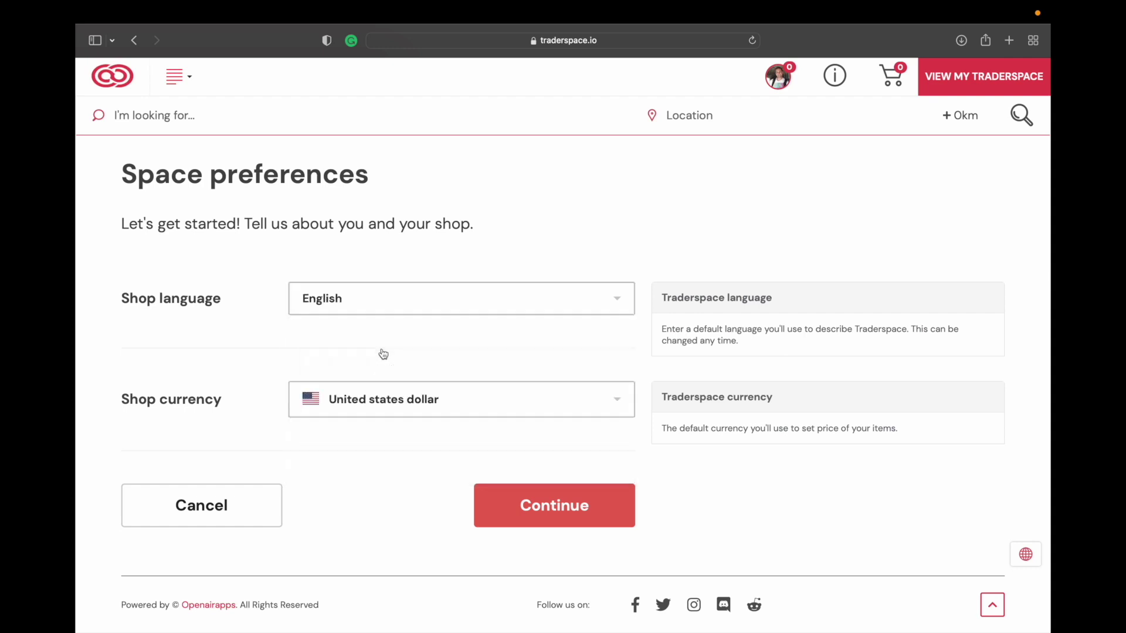
{"action": "left_click", "coordinate": [431, 400]}
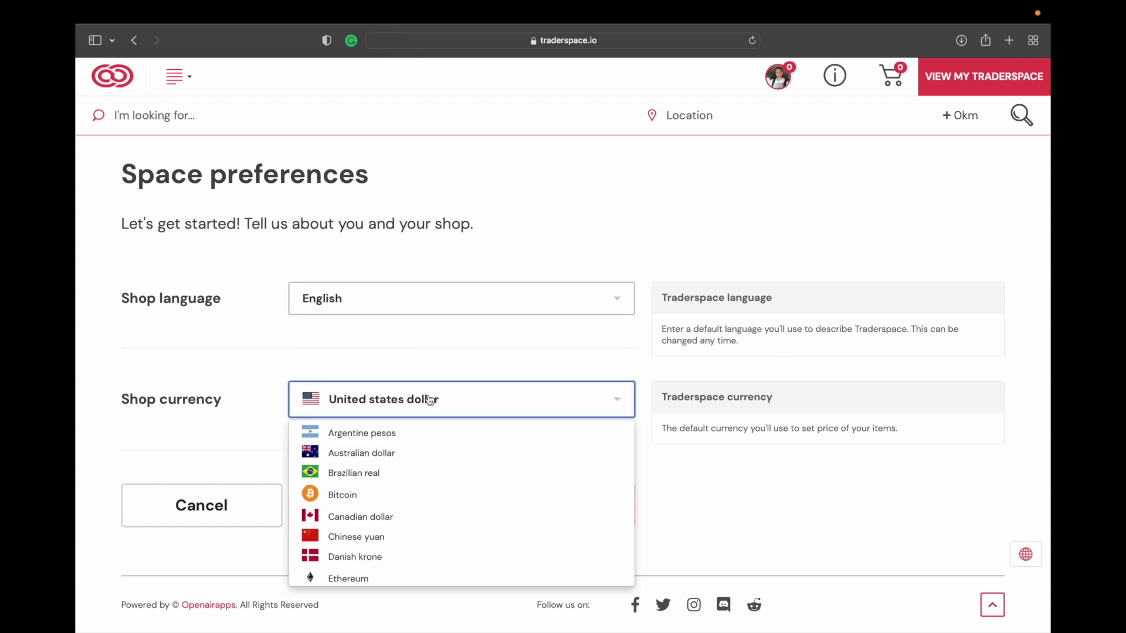
{"action": "left_click", "coordinate": [387, 516]}
- Examine which other shop currencies are offered, including cryptocurrencies, keeping Canadian dollar selected
{"action": "left_click", "coordinate": [554, 412]}
{"action": "scroll", "coordinate": [466, 499], "scroll_direction": "down", "scroll_amount": 5}
{"action": "scroll", "coordinate": [464, 500], "scroll_direction": "up", "scroll_amount": 5}
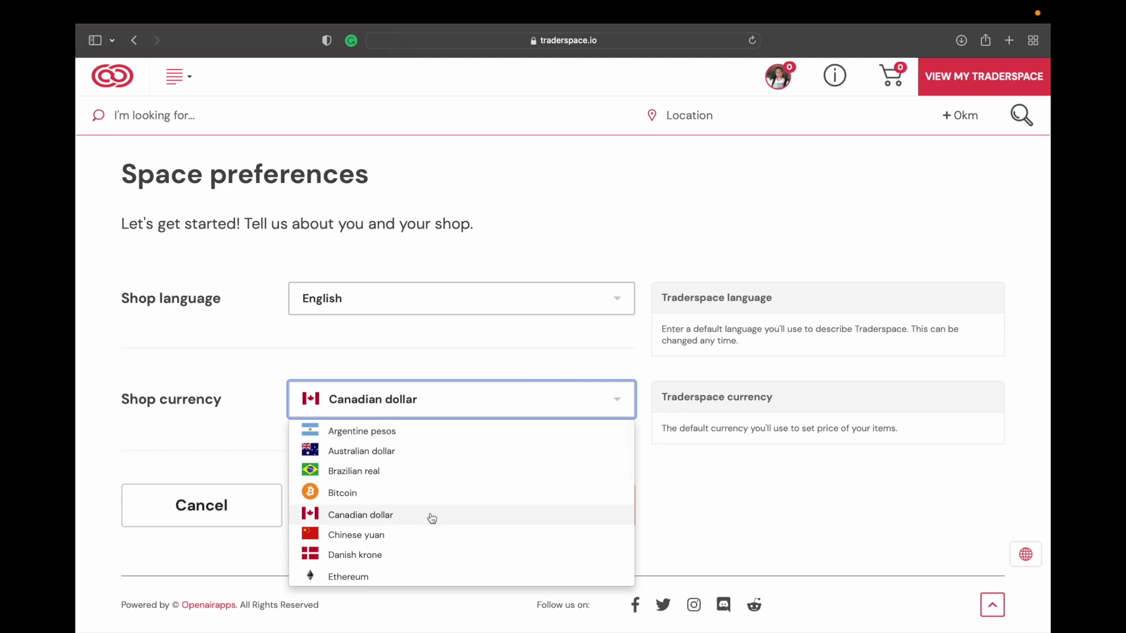
{"action": "scroll", "coordinate": [428, 500], "scroll_direction": "down", "scroll_amount": 3}
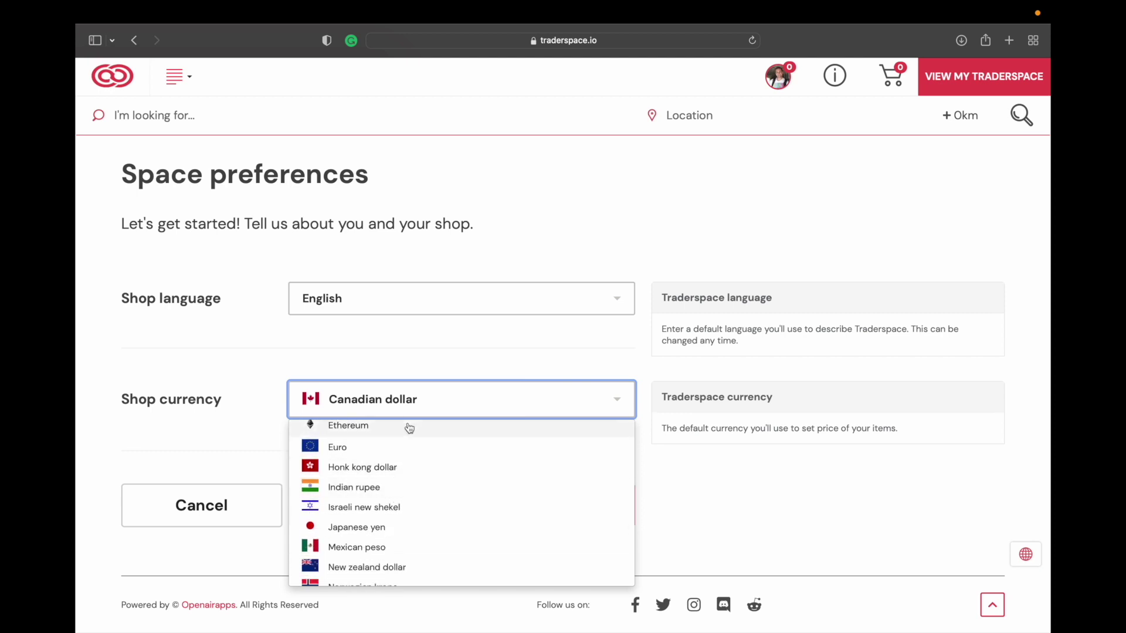
{"action": "scroll", "coordinate": [407, 431], "scroll_direction": "down", "scroll_amount": 5}
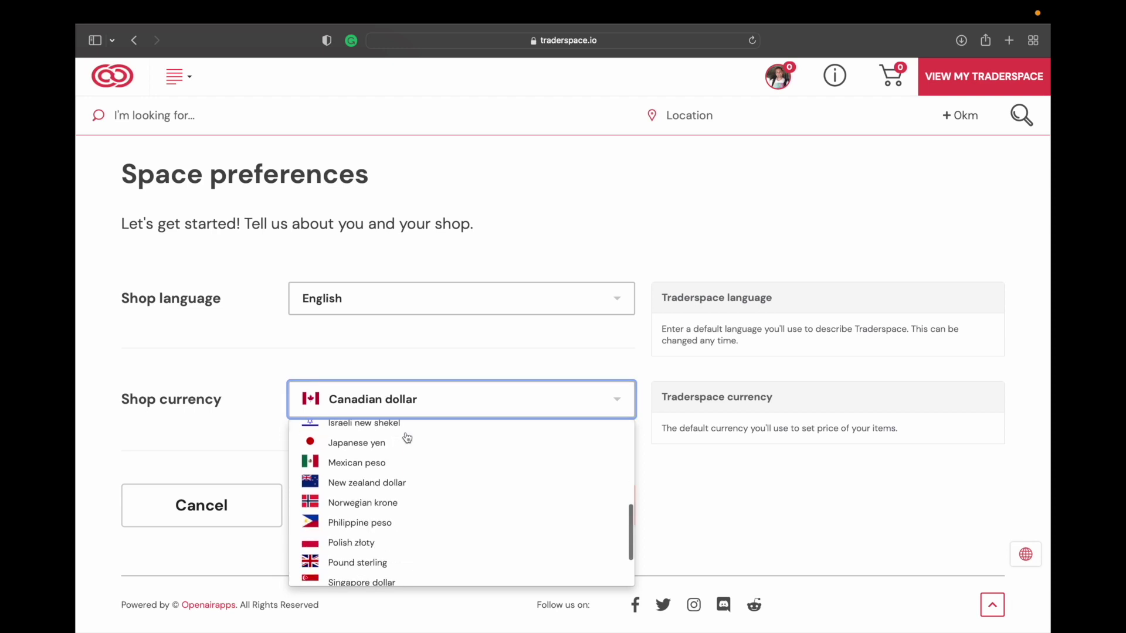
{"action": "scroll", "coordinate": [407, 437], "scroll_direction": "up", "scroll_amount": 5}
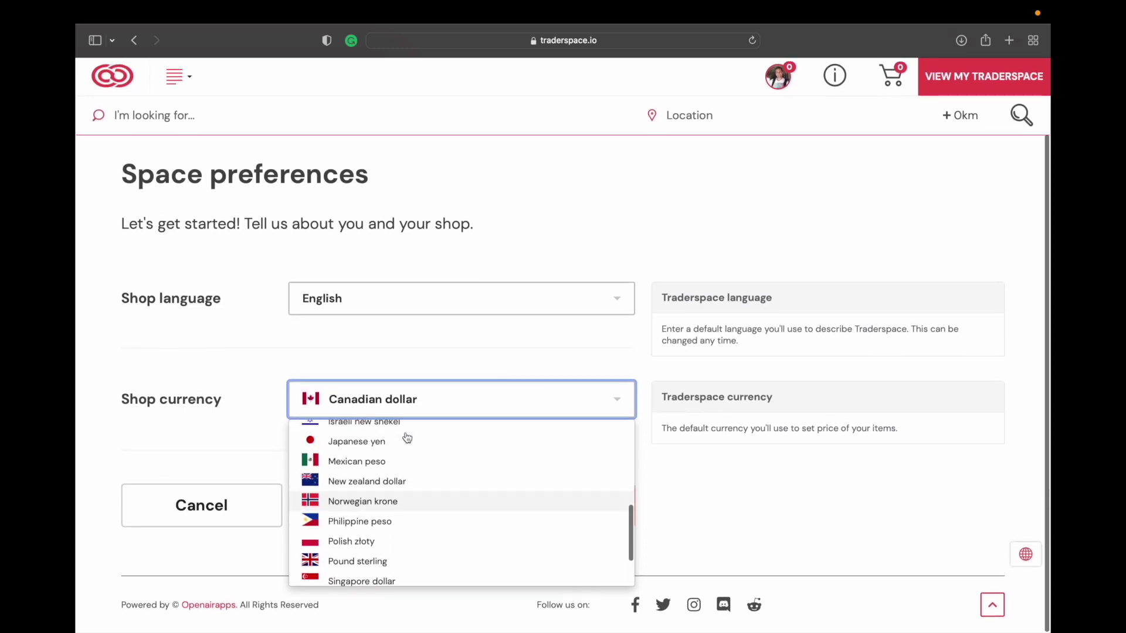
{"action": "scroll", "coordinate": [406, 435], "scroll_direction": "up", "scroll_amount": 3}
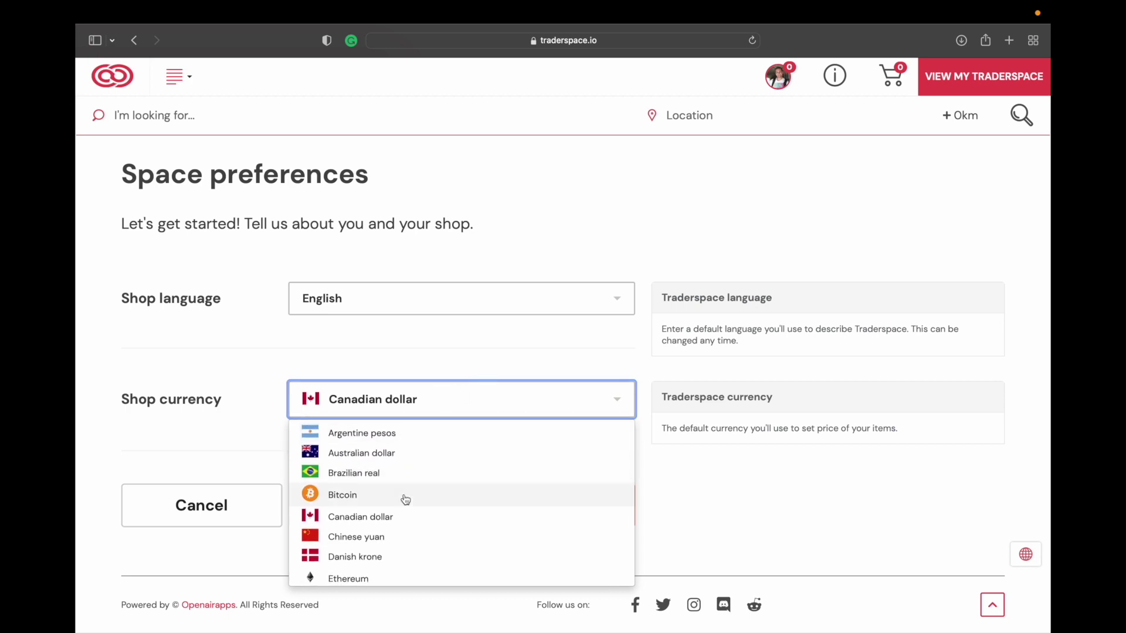
{"action": "scroll", "coordinate": [404, 497], "scroll_direction": "down", "scroll_amount": 8}
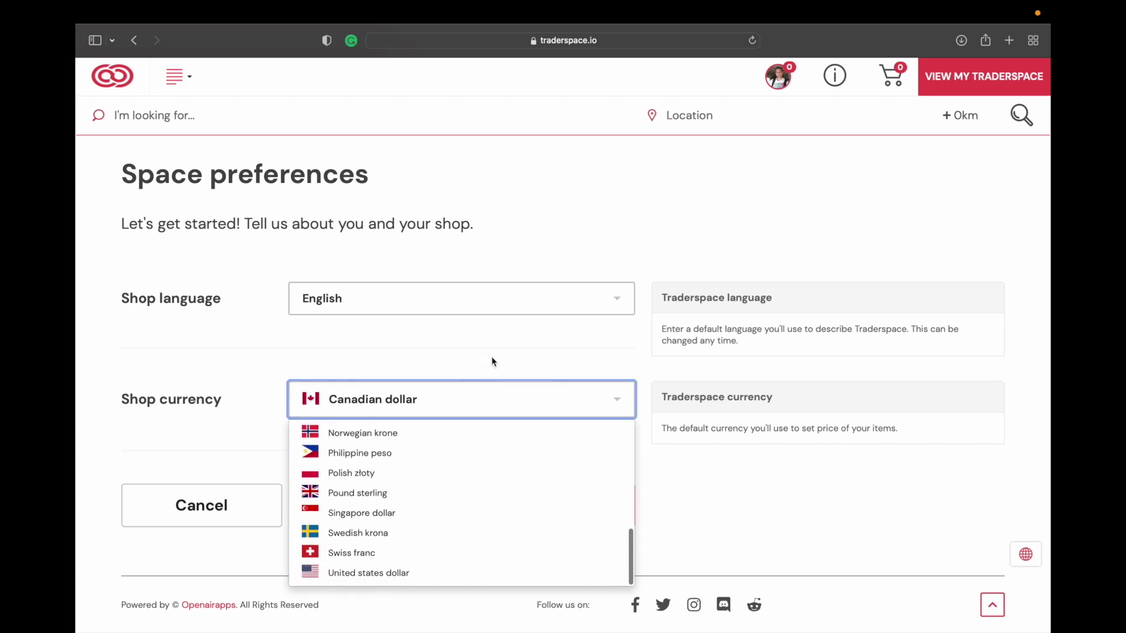
{"action": "left_click", "coordinate": [518, 359]}
- Continue to the space basics, review the required details and enter "Trial" as the shop name
{"action": "left_click", "coordinate": [554, 498]}
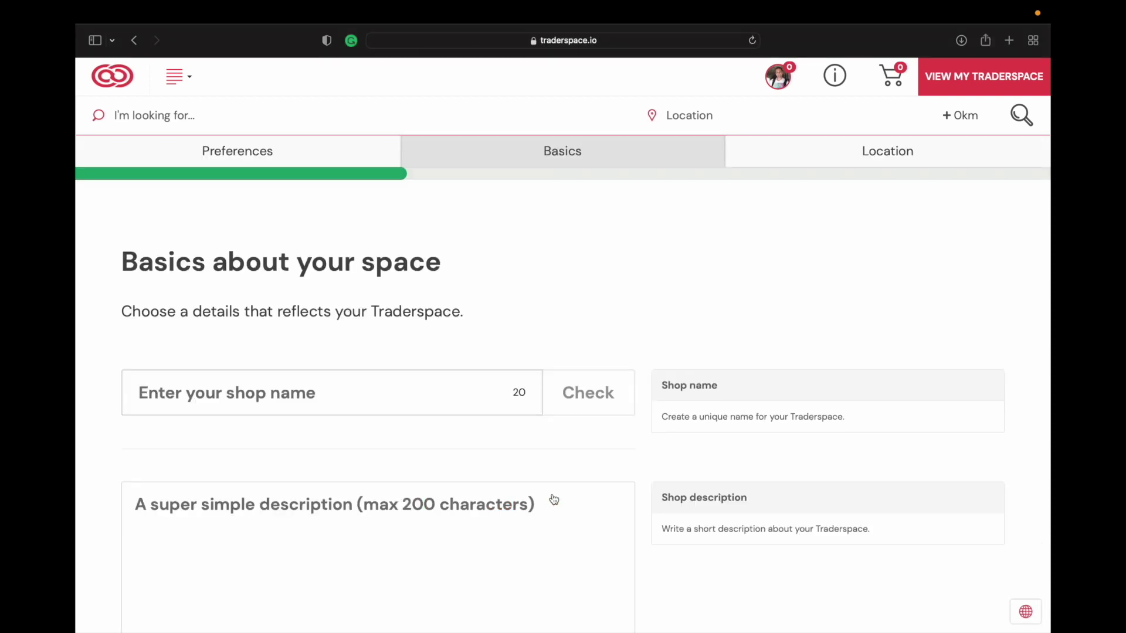
{"action": "scroll", "coordinate": [421, 428], "scroll_direction": "down", "scroll_amount": 3}
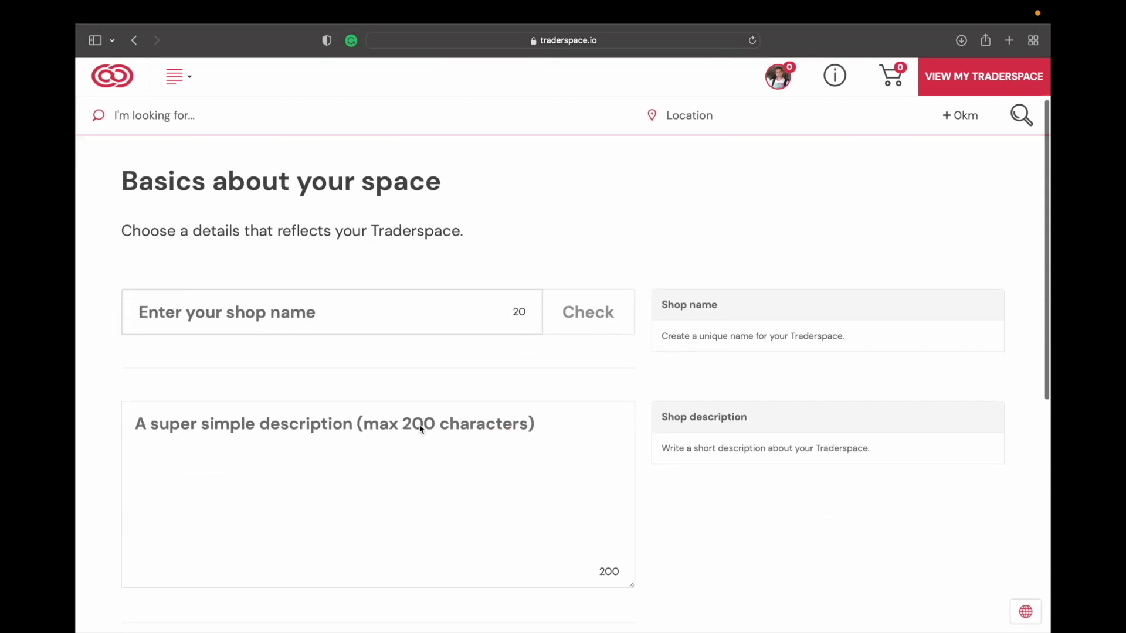
{"action": "scroll", "coordinate": [487, 470], "scroll_direction": "down", "scroll_amount": 10}
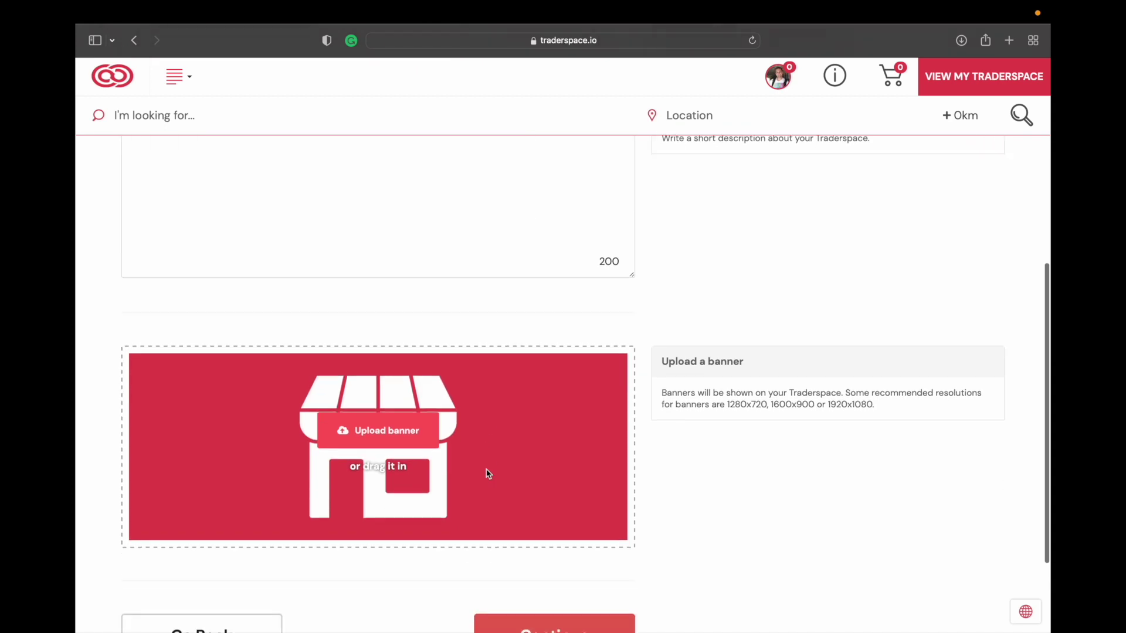
{"action": "scroll", "coordinate": [547, 467], "scroll_direction": "up", "scroll_amount": 10}
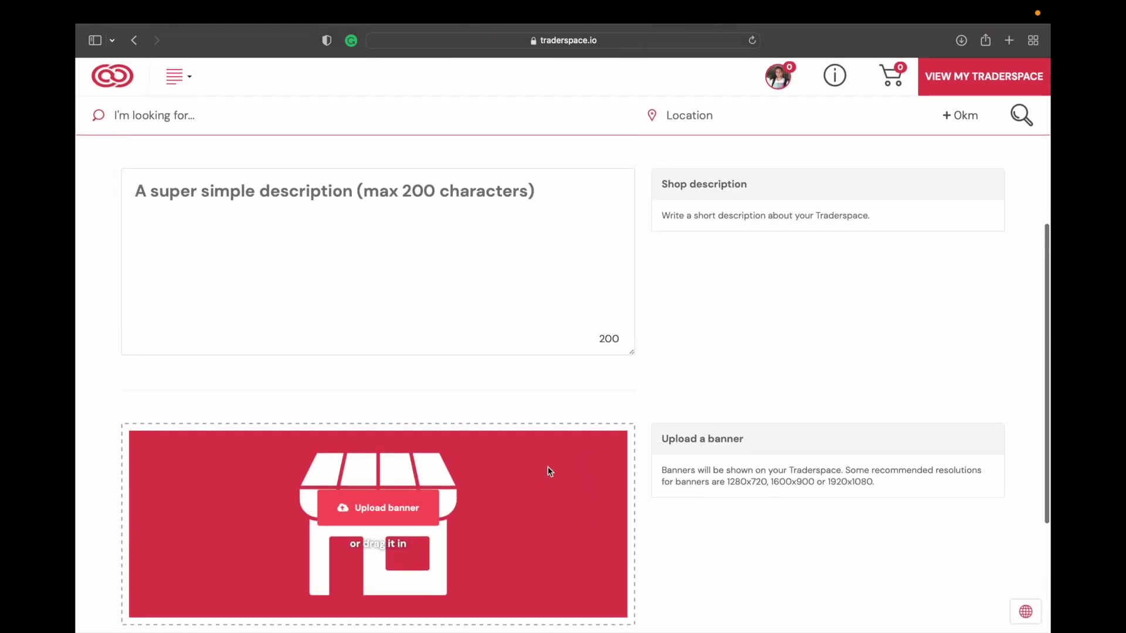
{"action": "left_click", "coordinate": [418, 293]}
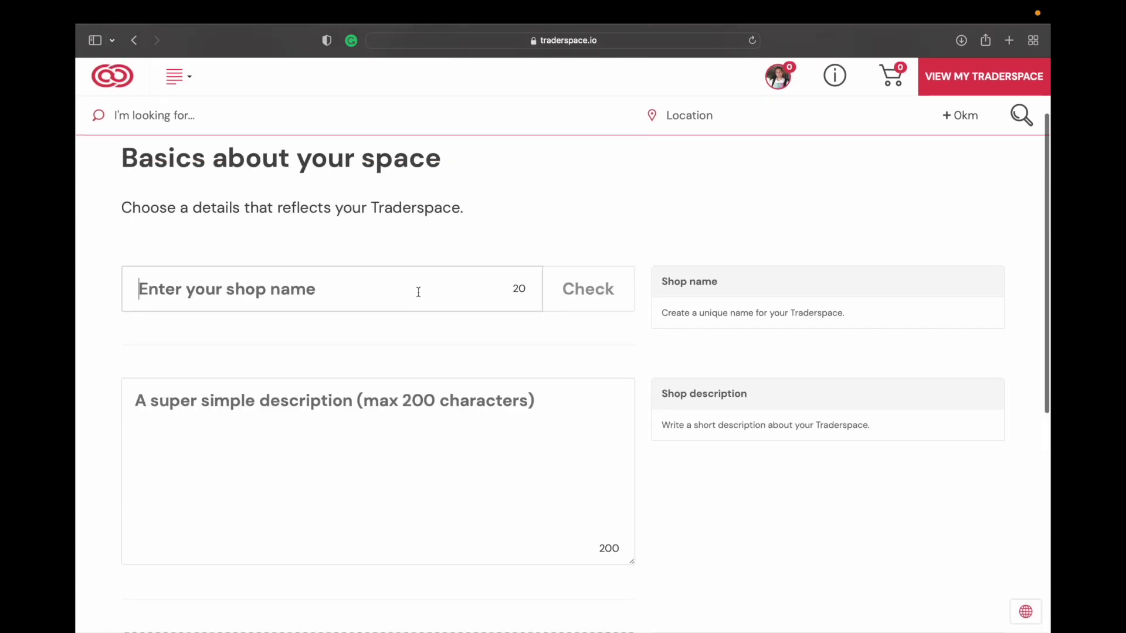
{"action": "type", "text": "Trial"}
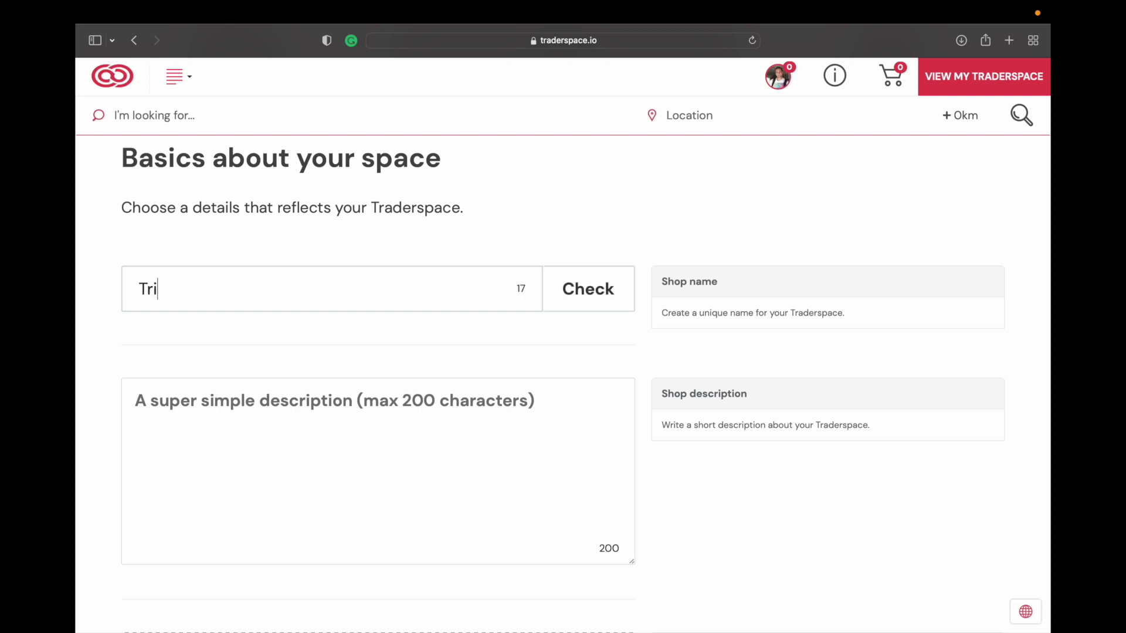
- Enter "Trial description" as the shop description and continue to the payment options without uploading a banner
{"action": "left_click", "coordinate": [387, 411]}
{"action": "type", "text": "rial desci"}
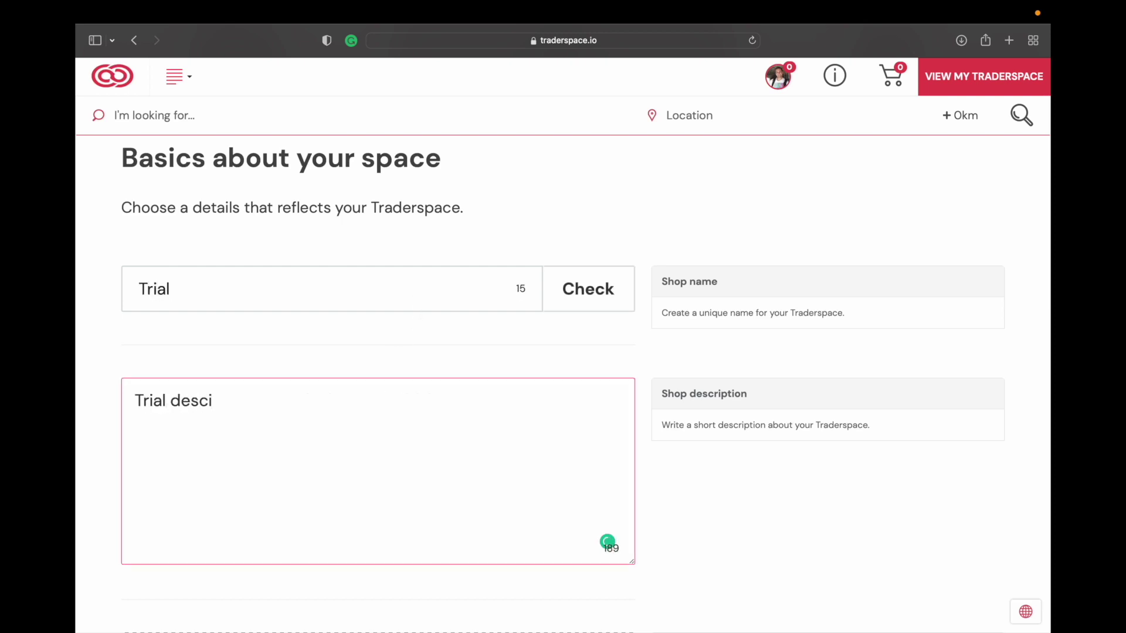
{"action": "key", "text": "BackSpace"}
{"action": "type", "text": "ription"}
{"action": "scroll", "coordinate": [536, 413], "scroll_direction": "down", "scroll_amount": 5}
{"action": "scroll", "coordinate": [544, 421], "scroll_direction": "down", "scroll_amount": 3}
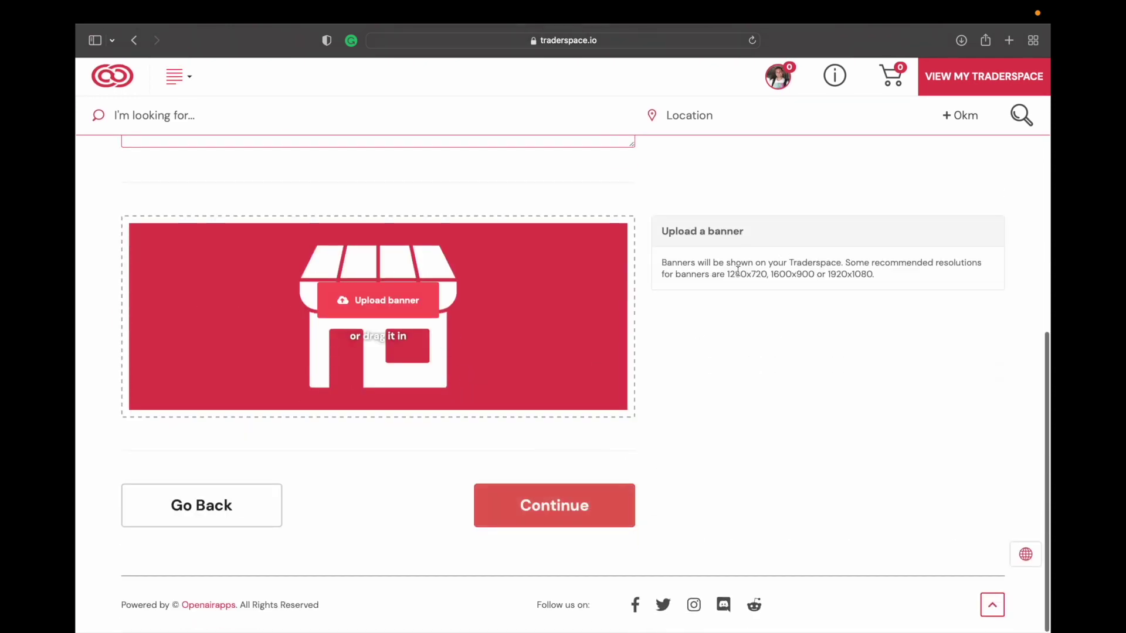
{"action": "left_click", "coordinate": [554, 501]}
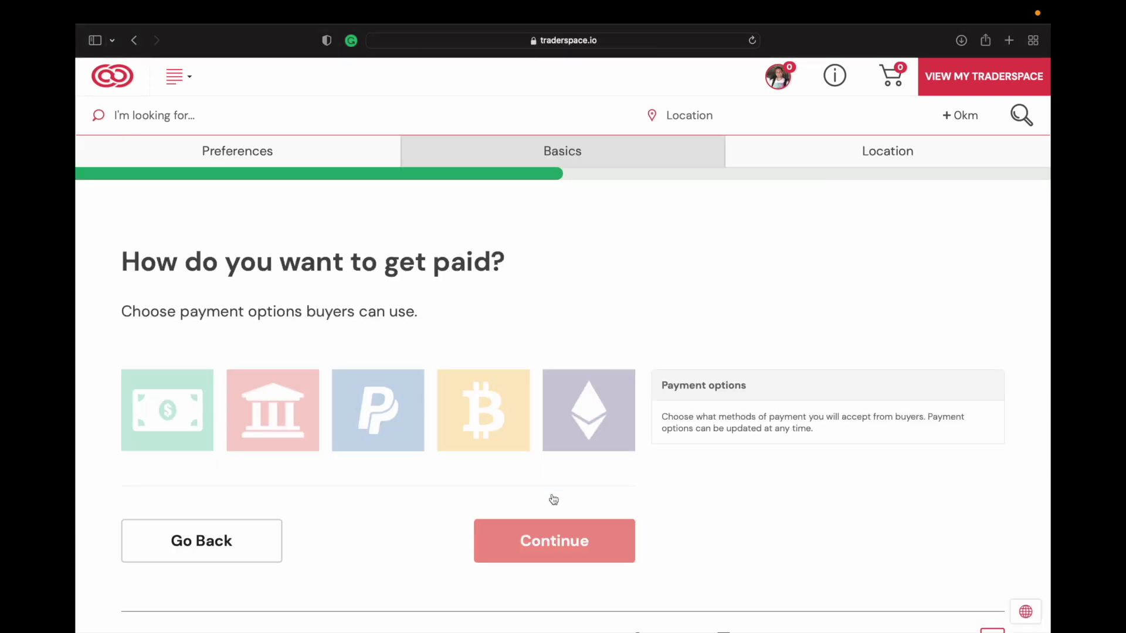
- Enable cash, bank transfer, PayPal, Bitcoin and Ethereum as payment options and review the details each one requires
{"action": "left_click", "coordinate": [182, 423]}
{"action": "left_click", "coordinate": [275, 414]}
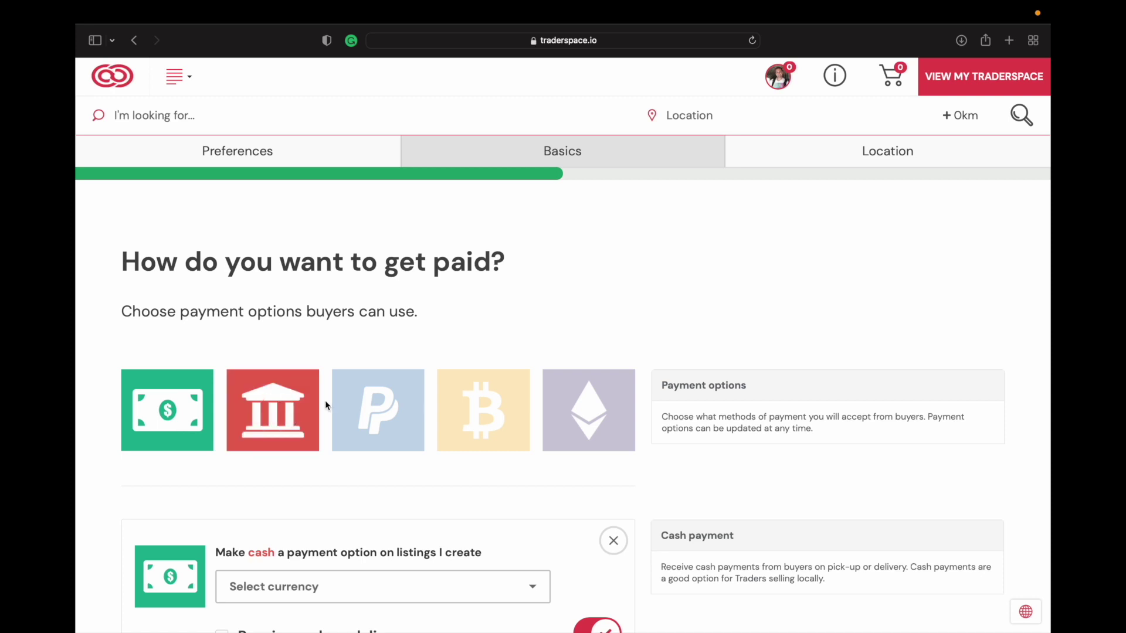
{"action": "scroll", "coordinate": [296, 421], "scroll_direction": "down", "scroll_amount": 4}
{"action": "left_click", "coordinate": [384, 193]}
{"action": "left_click", "coordinate": [473, 210]}
{"action": "left_click", "coordinate": [582, 217]}
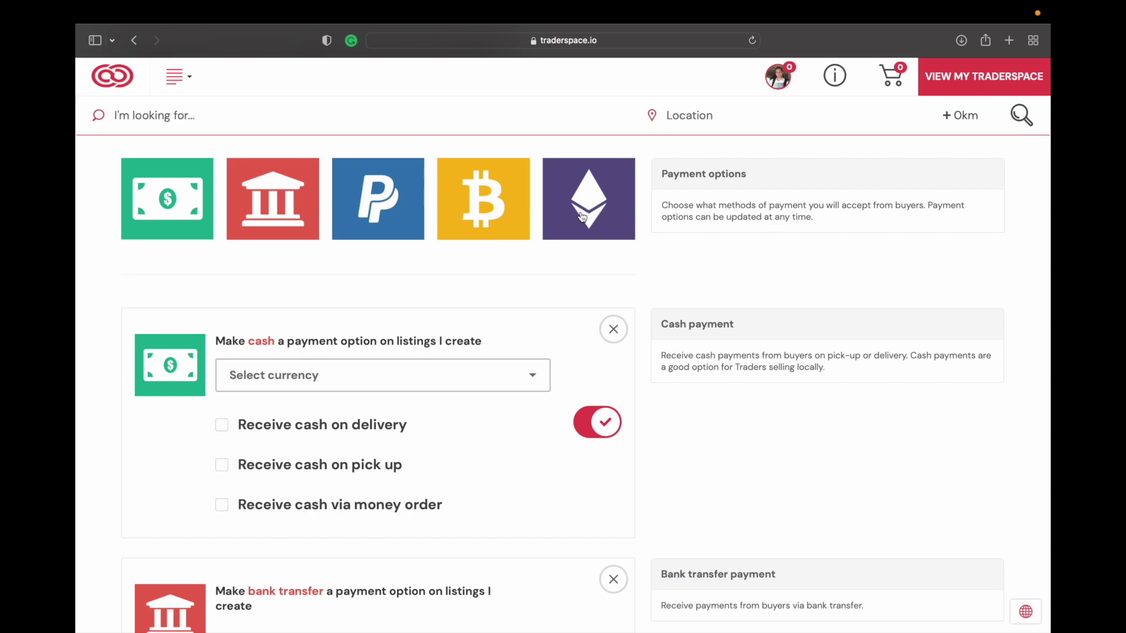
{"action": "scroll", "coordinate": [500, 317], "scroll_direction": "down", "scroll_amount": 10}
{"action": "scroll", "coordinate": [500, 322], "scroll_direction": "down", "scroll_amount": 3}
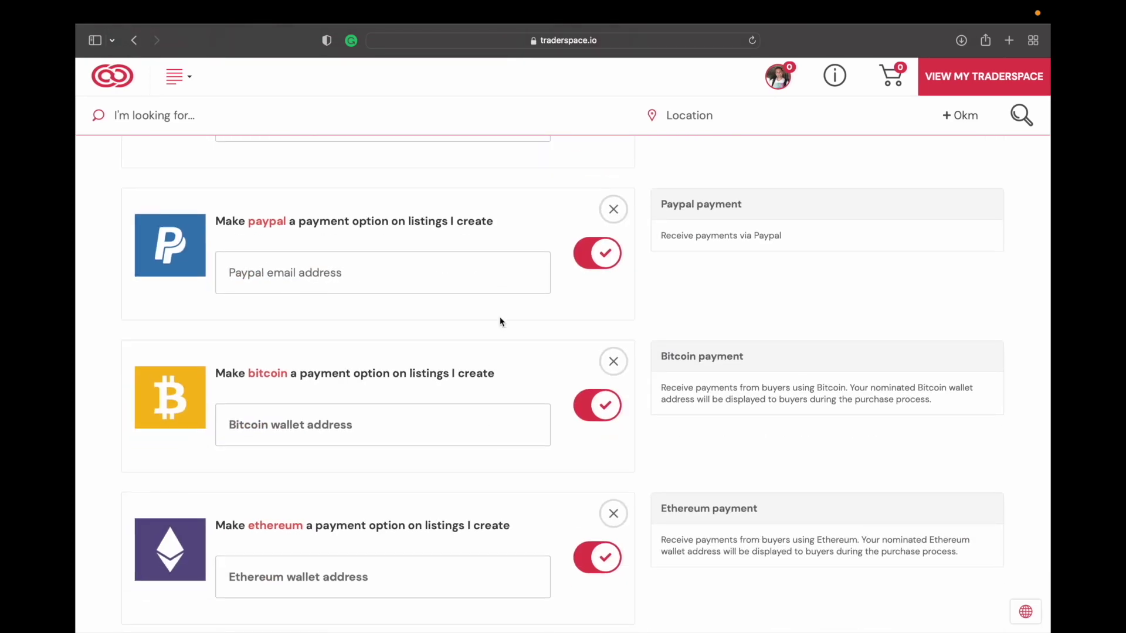
{"action": "scroll", "coordinate": [499, 321], "scroll_direction": "up", "scroll_amount": 2}
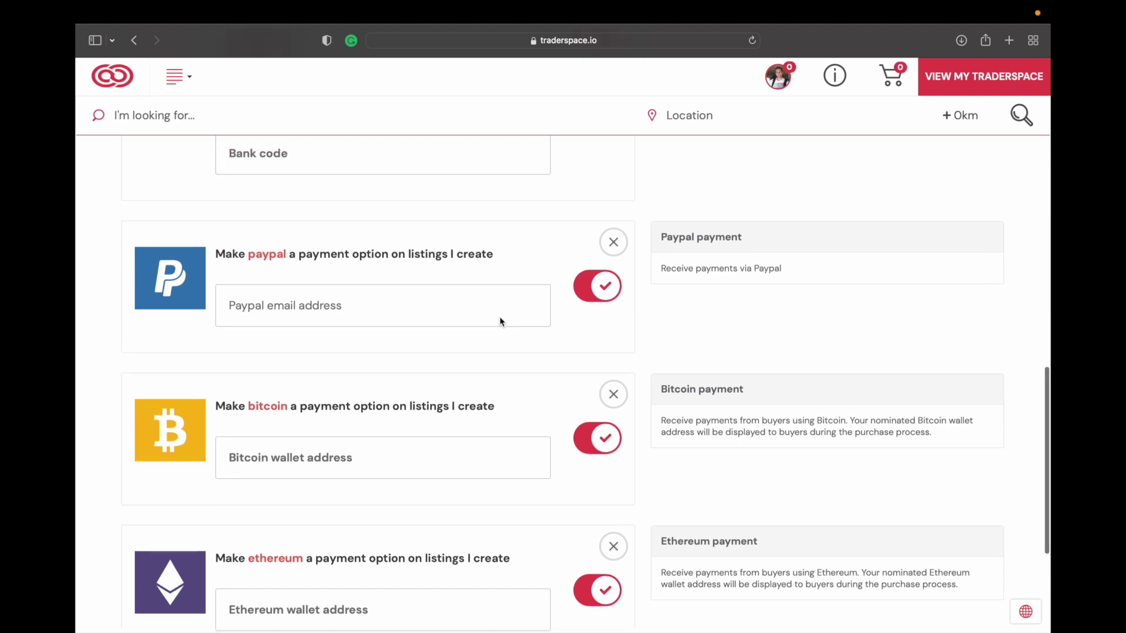
- Remove the Bitcoin, Ethereum and bank transfer payment options from the shop
{"action": "scroll", "coordinate": [500, 321], "scroll_direction": "down", "scroll_amount": 3}
{"action": "left_click", "coordinate": [610, 331]}
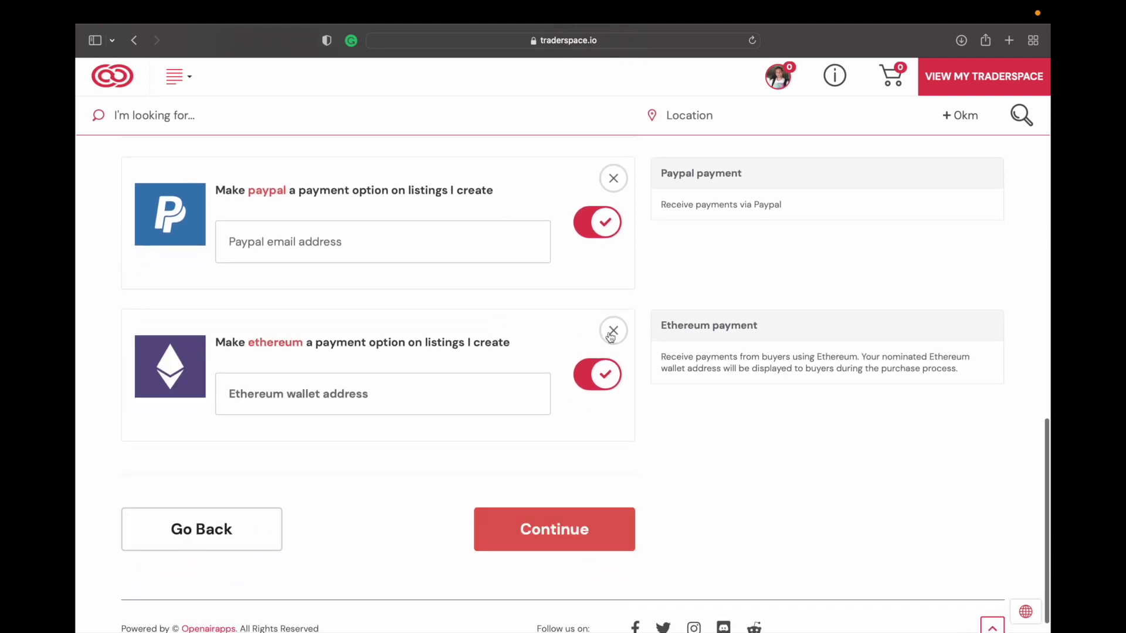
{"action": "scroll", "coordinate": [610, 337], "scroll_direction": "up", "scroll_amount": 8}
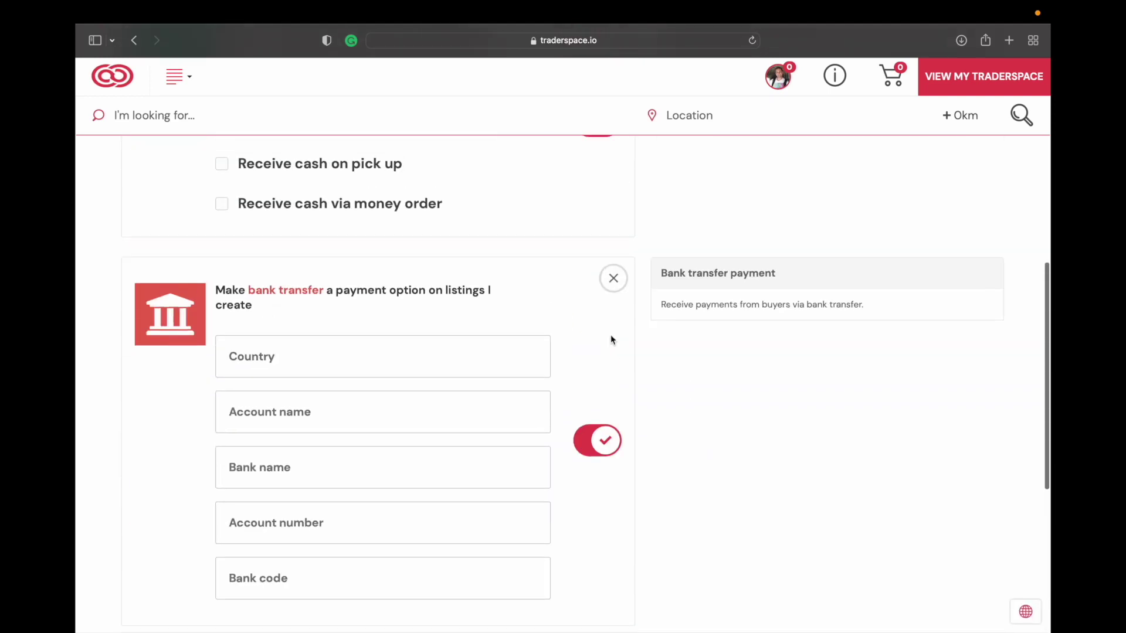
{"action": "left_click", "coordinate": [613, 279]}
- Set cash payments to Canadian dollar with cash received on pick up, and submit the payment options with the PayPal email blank
{"action": "scroll", "coordinate": [568, 331], "scroll_direction": "up", "scroll_amount": 4}
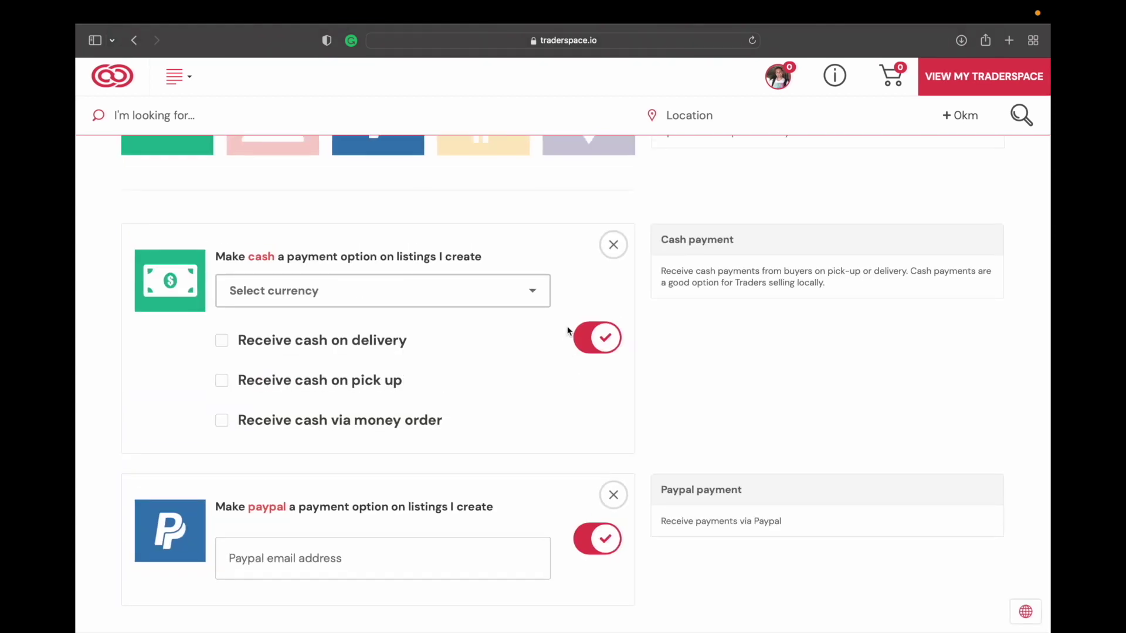
{"action": "left_click", "coordinate": [222, 379]}
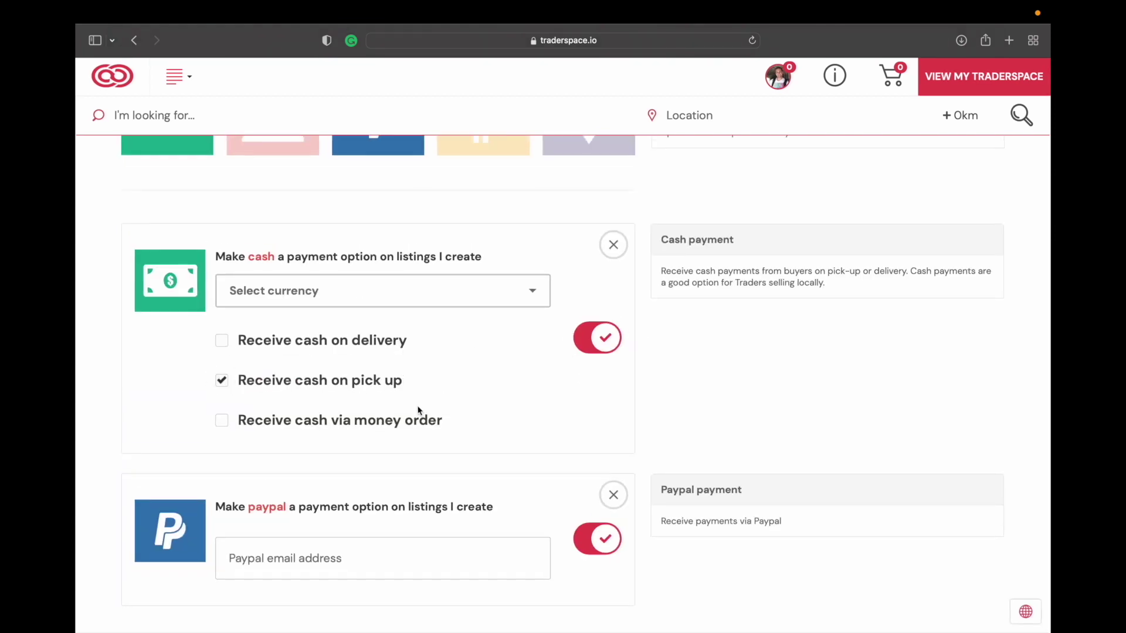
{"action": "left_click", "coordinate": [349, 297]}
{"action": "left_click", "coordinate": [288, 392]}
{"action": "scroll", "coordinate": [396, 399], "scroll_direction": "down", "scroll_amount": 3}
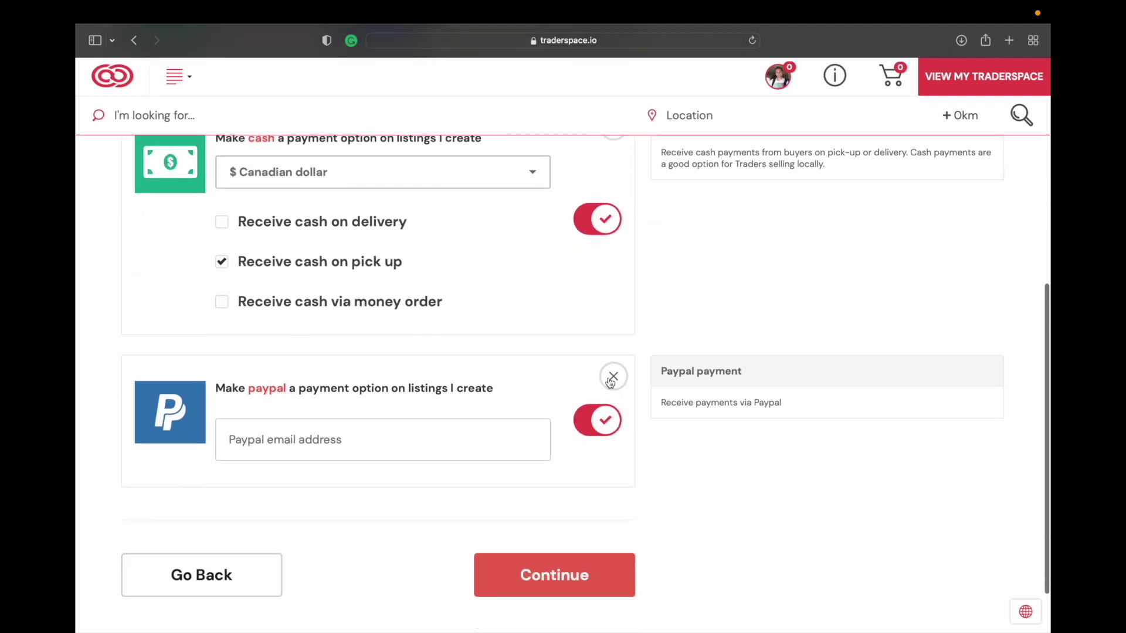
{"action": "left_click", "coordinate": [551, 586]}
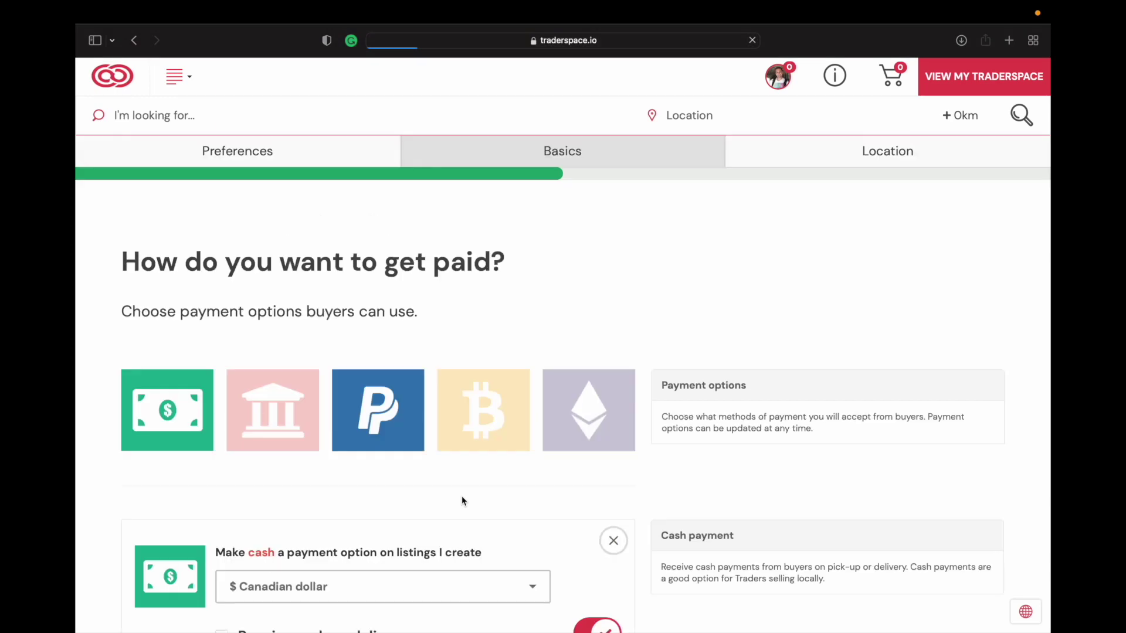
- Remove the PayPal payment option and continue to the shop location page
{"action": "left_click", "coordinate": [609, 449]}
{"action": "scroll", "coordinate": [595, 508], "scroll_direction": "down", "scroll_amount": 2}
{"action": "left_click", "coordinate": [567, 527]}
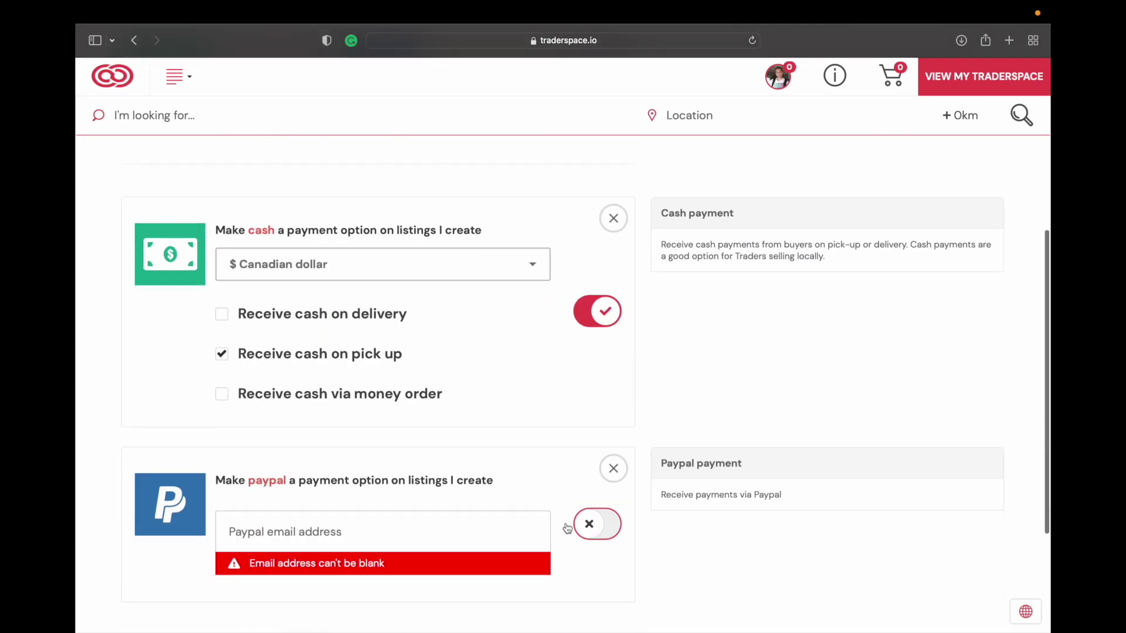
{"action": "left_click", "coordinate": [613, 470]}
{"action": "left_click", "coordinate": [597, 525]}
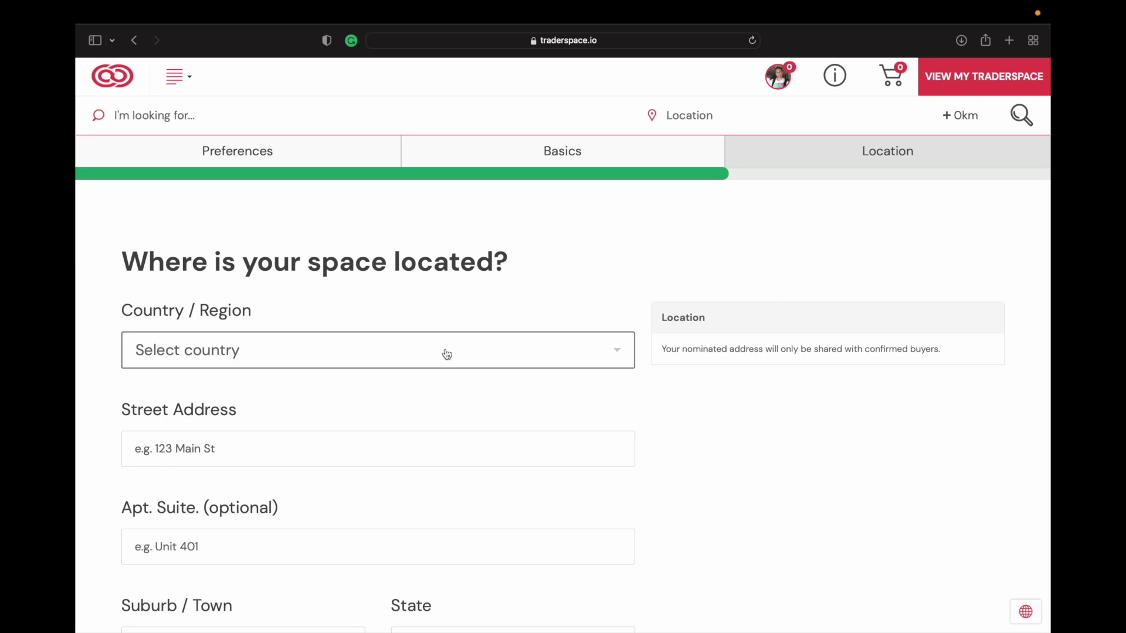
- Review the location form, go back through the setup pages to the space preferences without entering an address, and cancel the shop setup
{"action": "scroll", "coordinate": [446, 354], "scroll_direction": "down", "scroll_amount": 10}
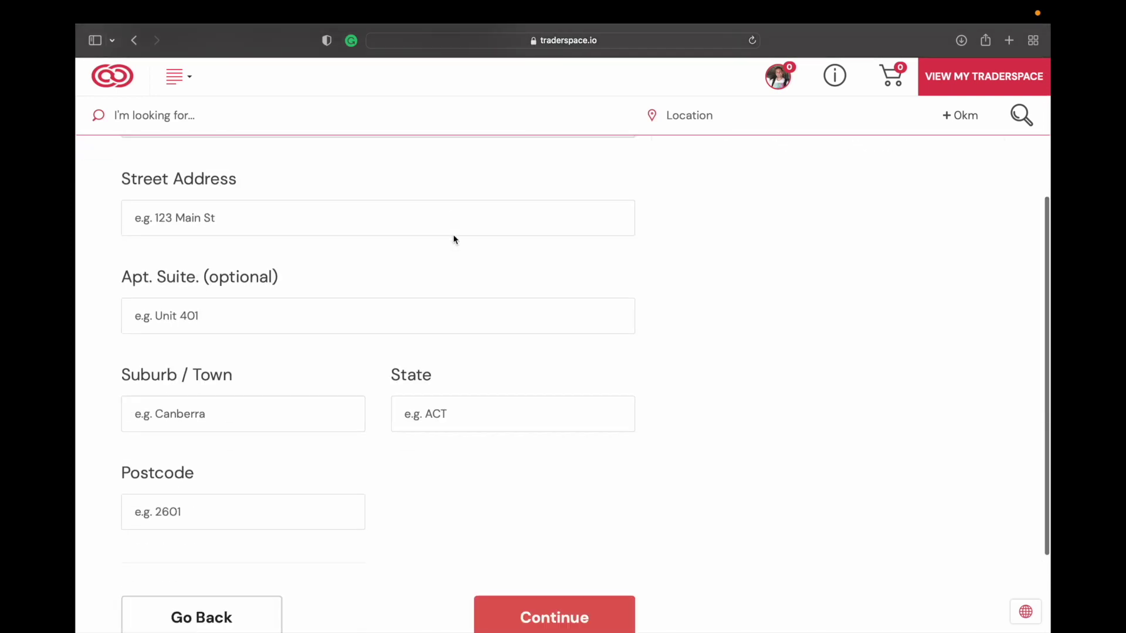
{"action": "scroll", "coordinate": [453, 239], "scroll_direction": "up", "scroll_amount": 10}
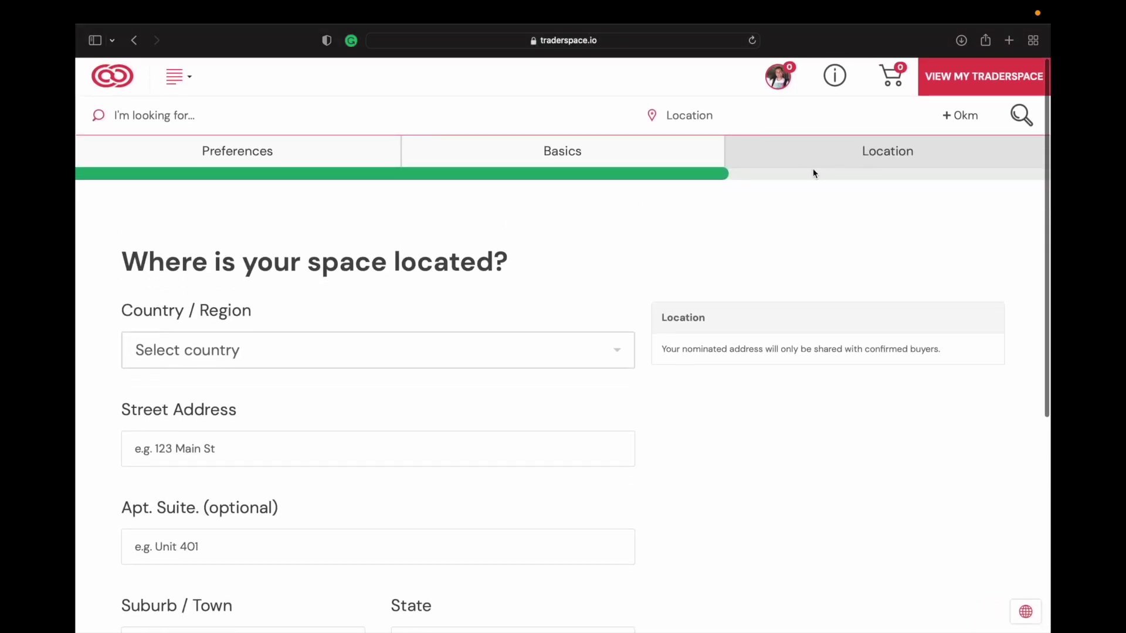
{"action": "scroll", "coordinate": [832, 178], "scroll_direction": "down", "scroll_amount": 10}
{"action": "scroll", "coordinate": [831, 178], "scroll_direction": "up", "scroll_amount": 10}
{"action": "scroll", "coordinate": [831, 178], "scroll_direction": "down", "scroll_amount": 10}
{"action": "left_click", "coordinate": [206, 513]}
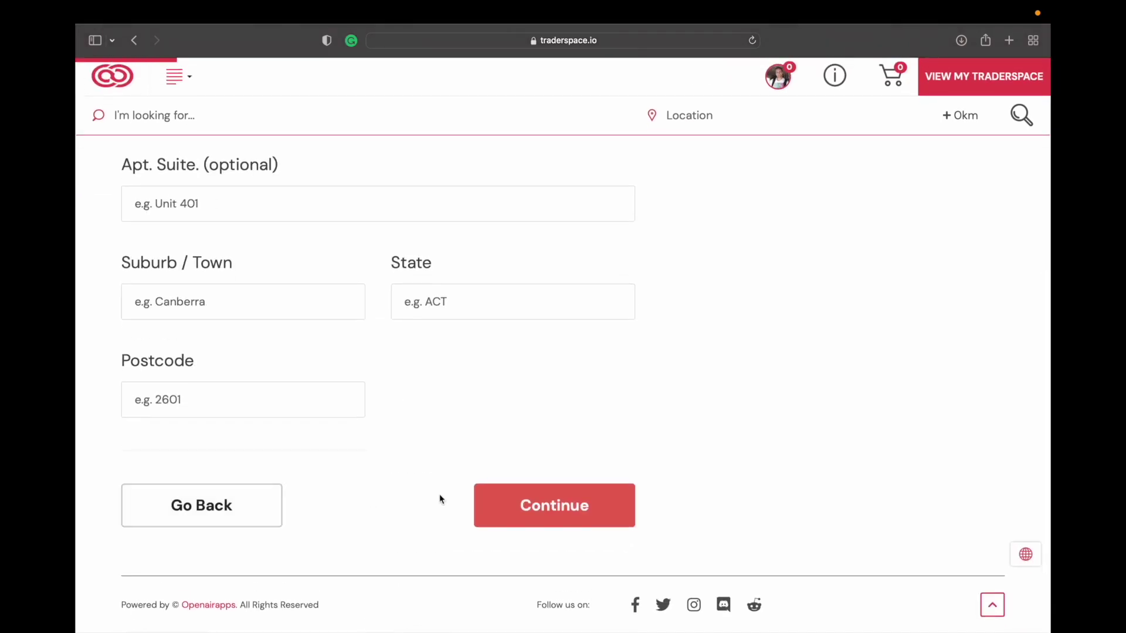
{"action": "left_click", "coordinate": [190, 511]}
{"action": "scroll", "coordinate": [273, 470], "scroll_direction": "down", "scroll_amount": 5}
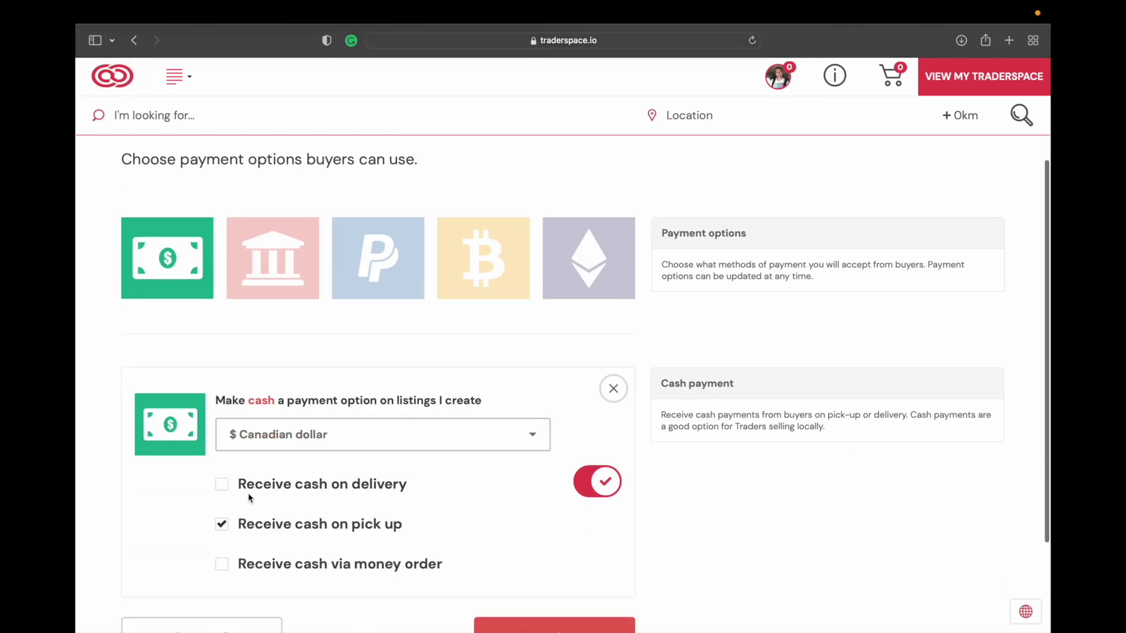
{"action": "left_click", "coordinate": [218, 505]}
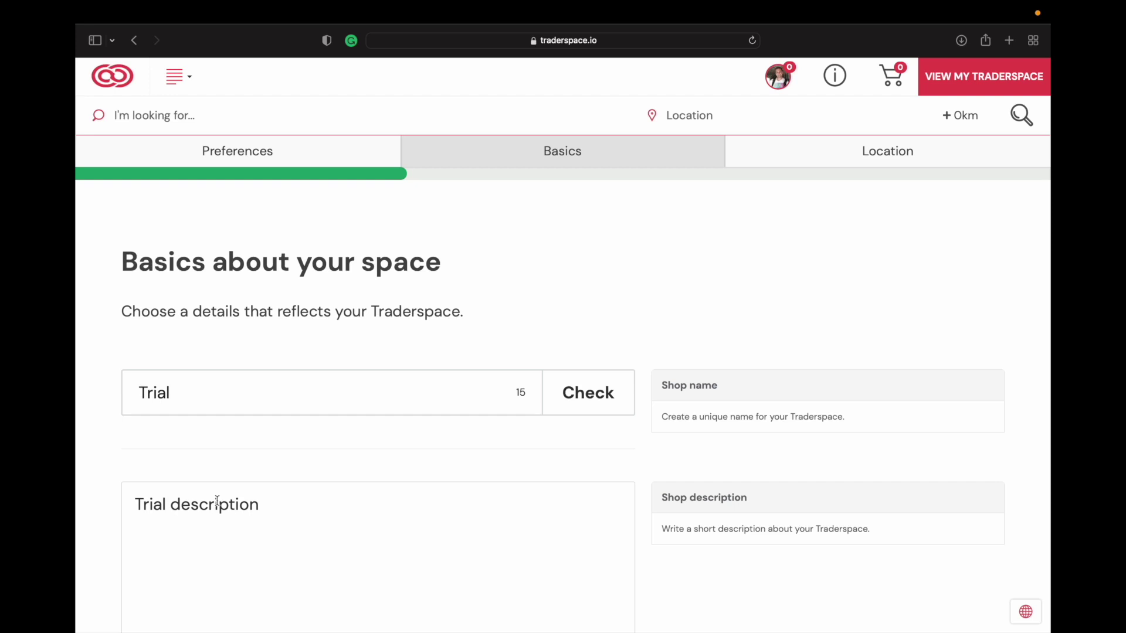
{"action": "scroll", "coordinate": [217, 502], "scroll_direction": "down", "scroll_amount": 10}
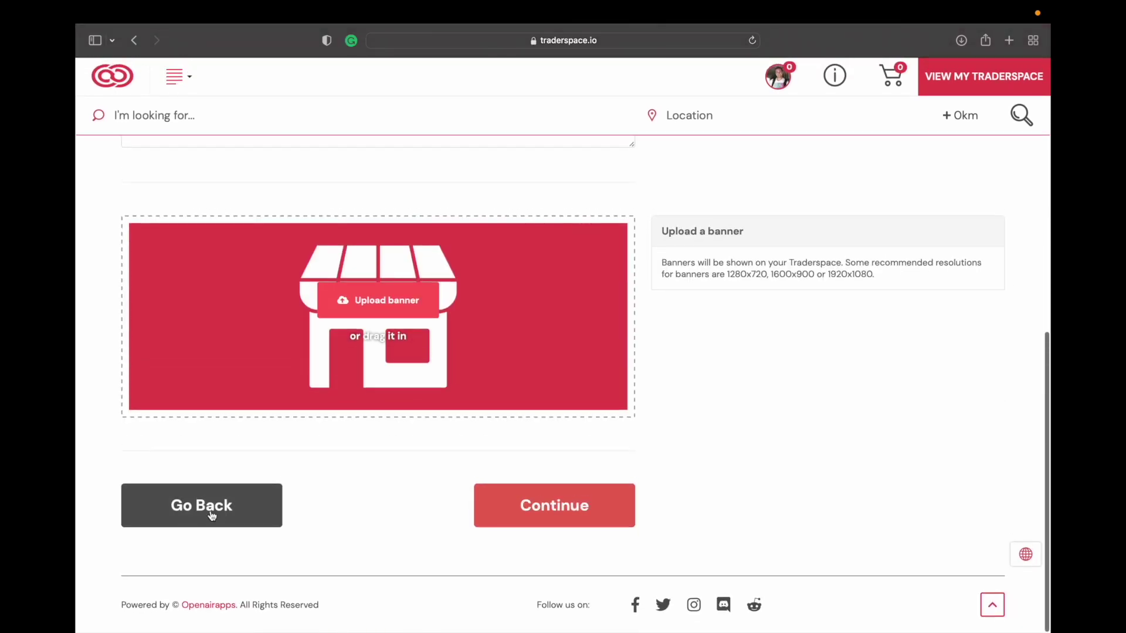
{"action": "left_click", "coordinate": [212, 514]}
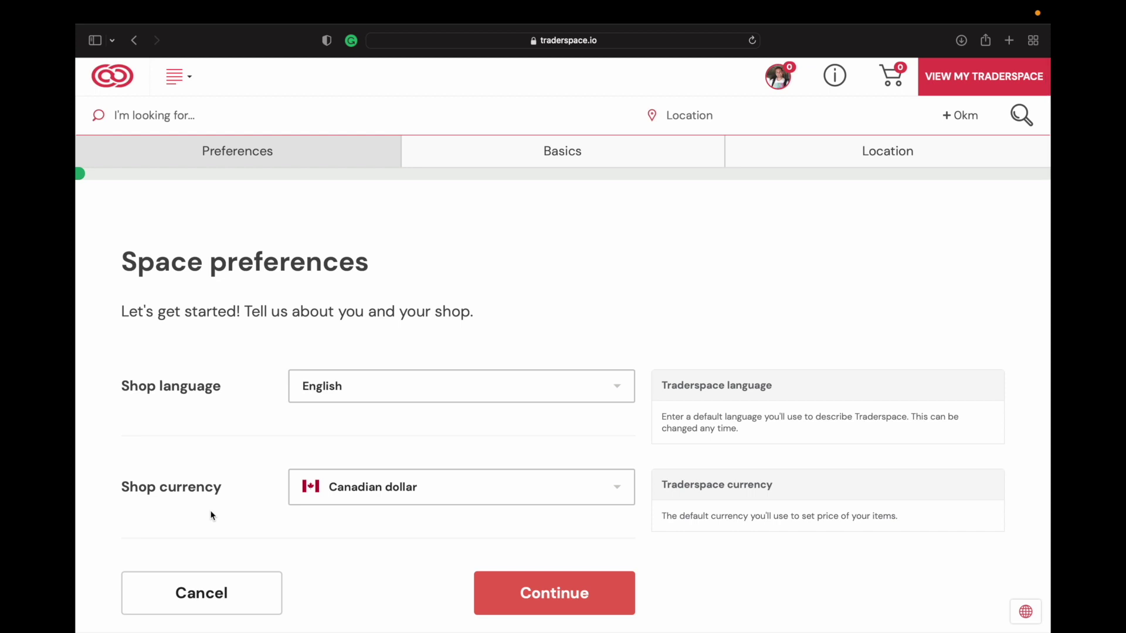
{"action": "scroll", "coordinate": [273, 448], "scroll_direction": "down", "scroll_amount": 3}
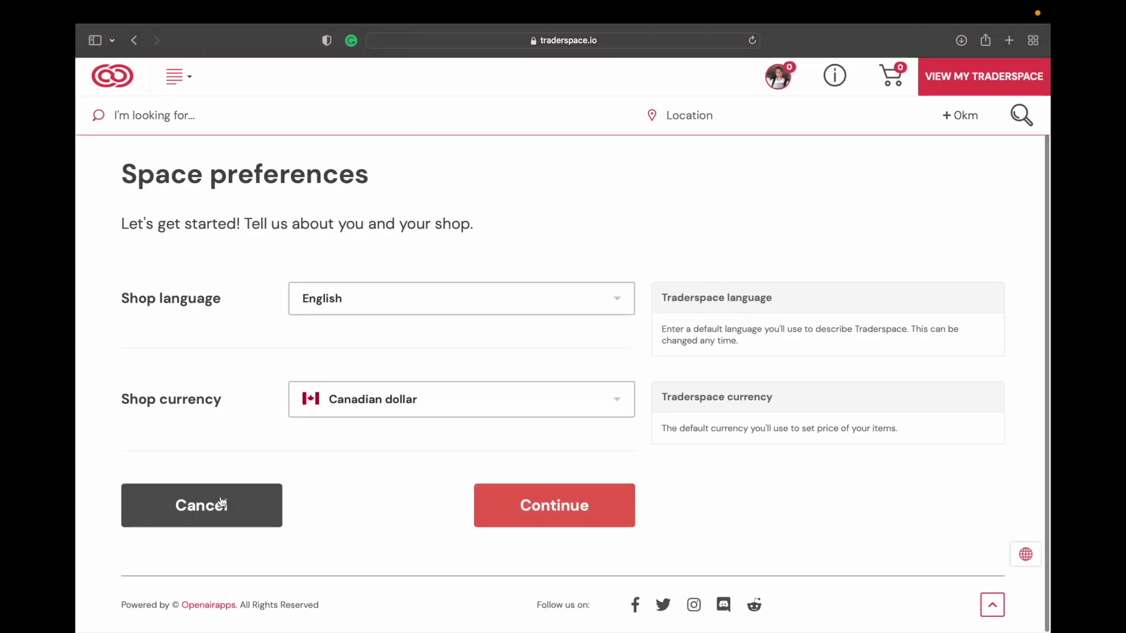
{"action": "left_click", "coordinate": [221, 503]}
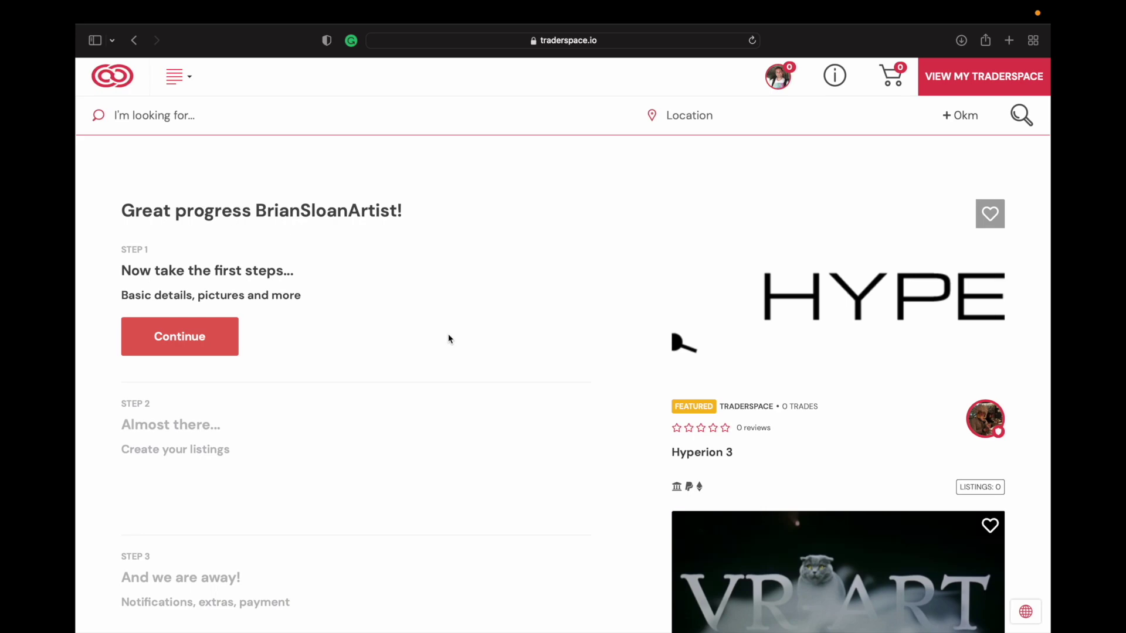
- Open the overview of own Traderspaces and delete the unfinished Trial shop
{"action": "scroll", "coordinate": [448, 339], "scroll_direction": "up", "scroll_amount": 2}
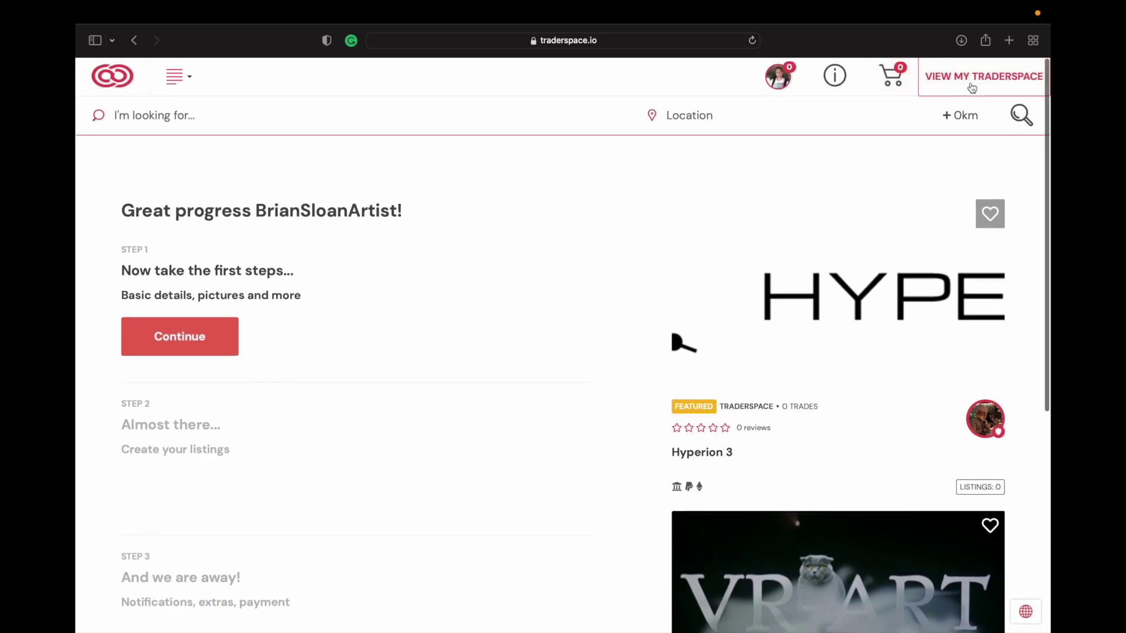
{"action": "scroll", "coordinate": [635, 259], "scroll_direction": "down", "scroll_amount": 5}
{"action": "scroll", "coordinate": [746, 156], "scroll_direction": "up", "scroll_amount": 6}
{"action": "left_click", "coordinate": [989, 85]}
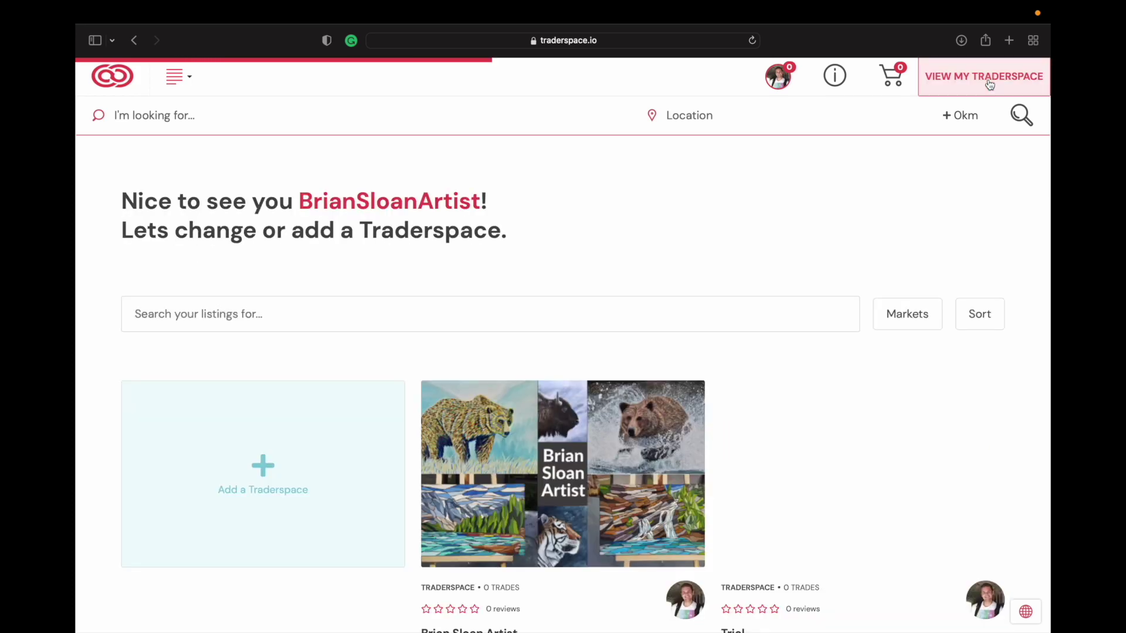
{"action": "scroll", "coordinate": [954, 298], "scroll_direction": "down", "scroll_amount": 3}
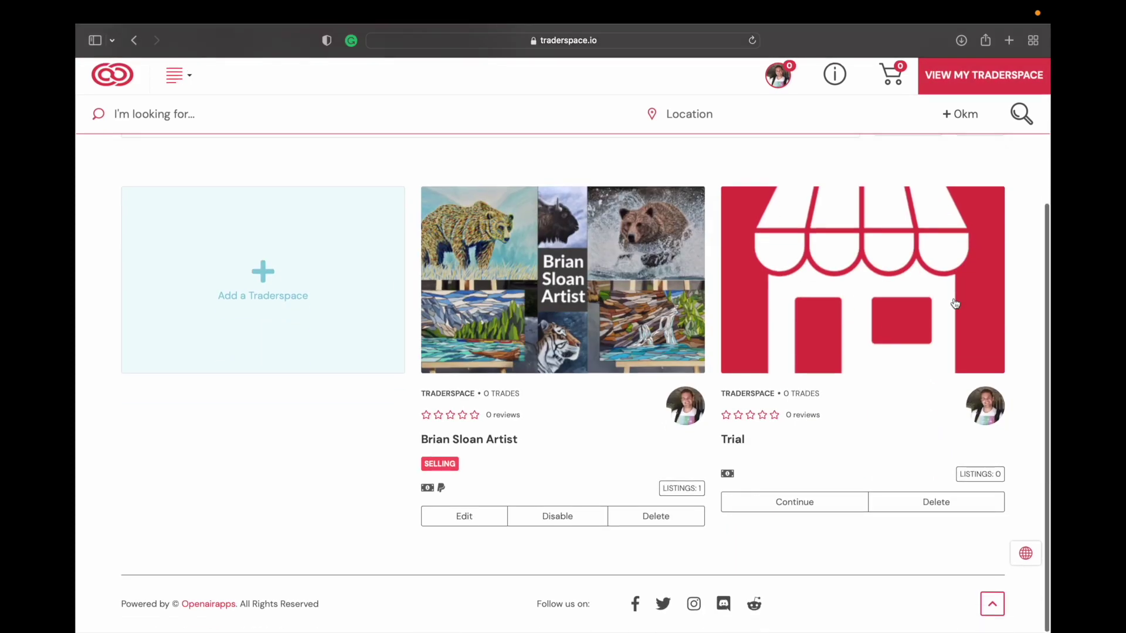
{"action": "left_click", "coordinate": [918, 502]}
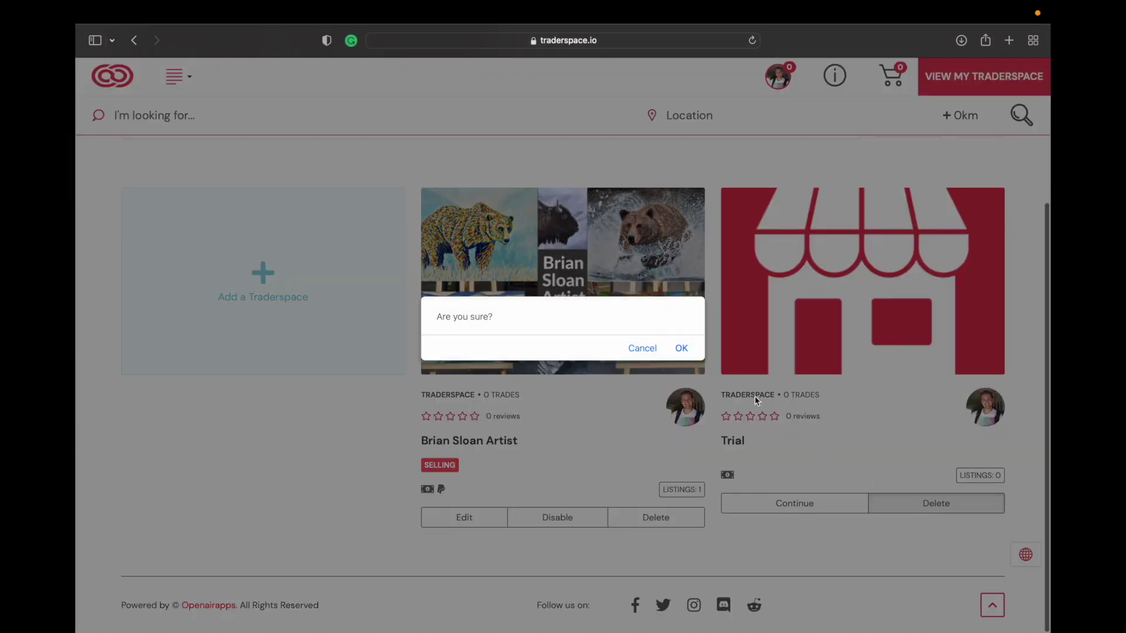
{"action": "left_click", "coordinate": [682, 347]}
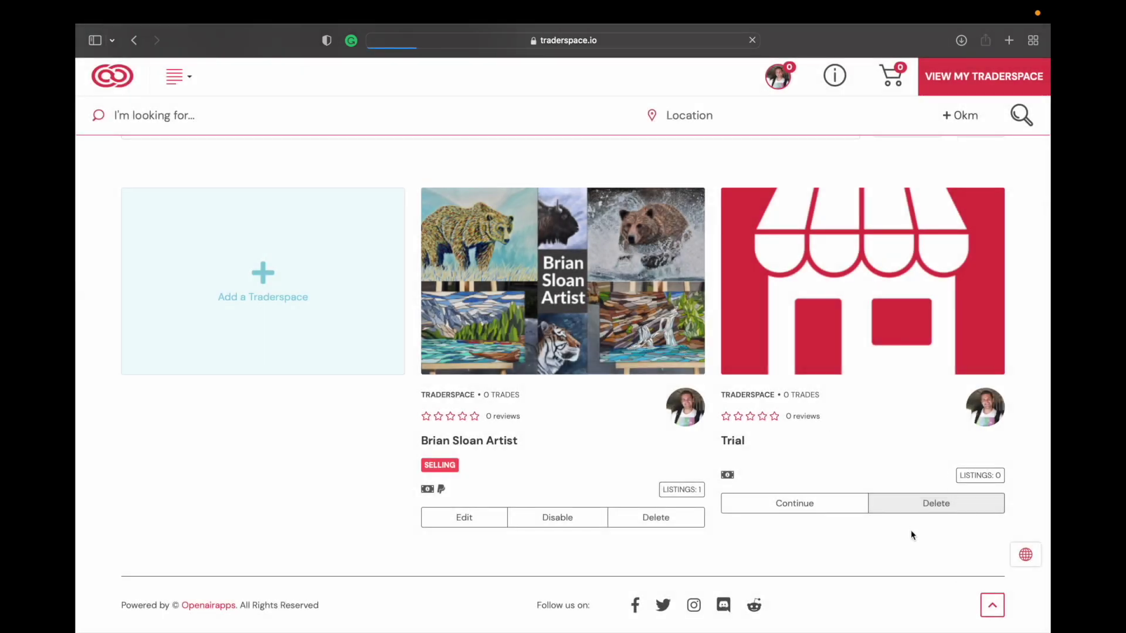
- Open the existing artist shop and examine its banner, payment options, description, artwork listing and community achievements
{"action": "scroll", "coordinate": [818, 451], "scroll_direction": "down", "scroll_amount": 3}
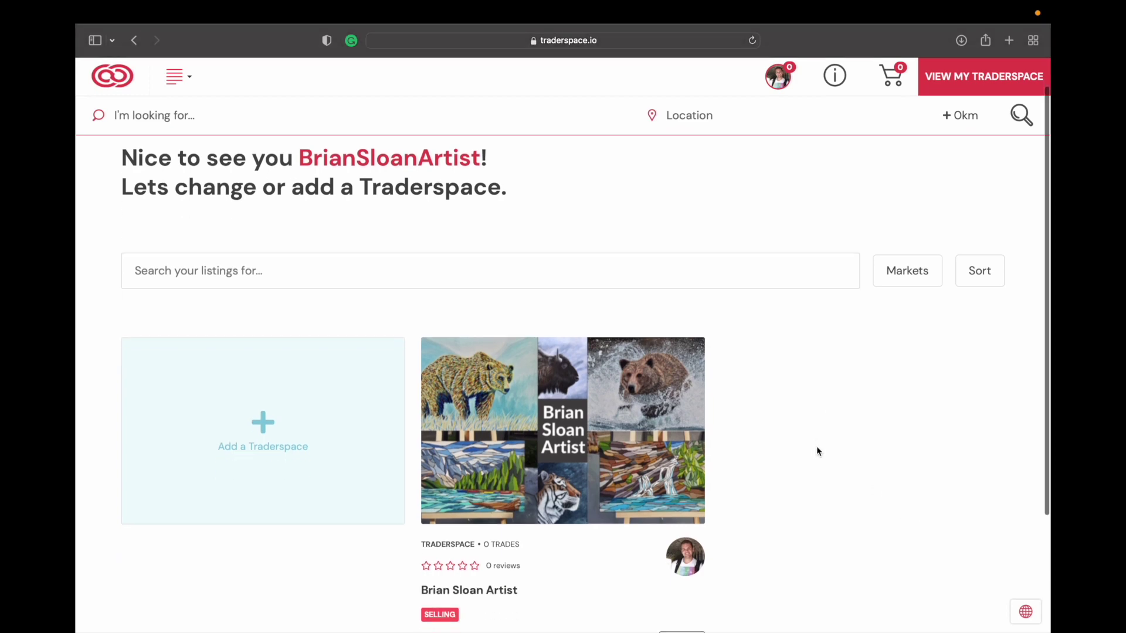
{"action": "scroll", "coordinate": [804, 450], "scroll_direction": "up", "scroll_amount": 2}
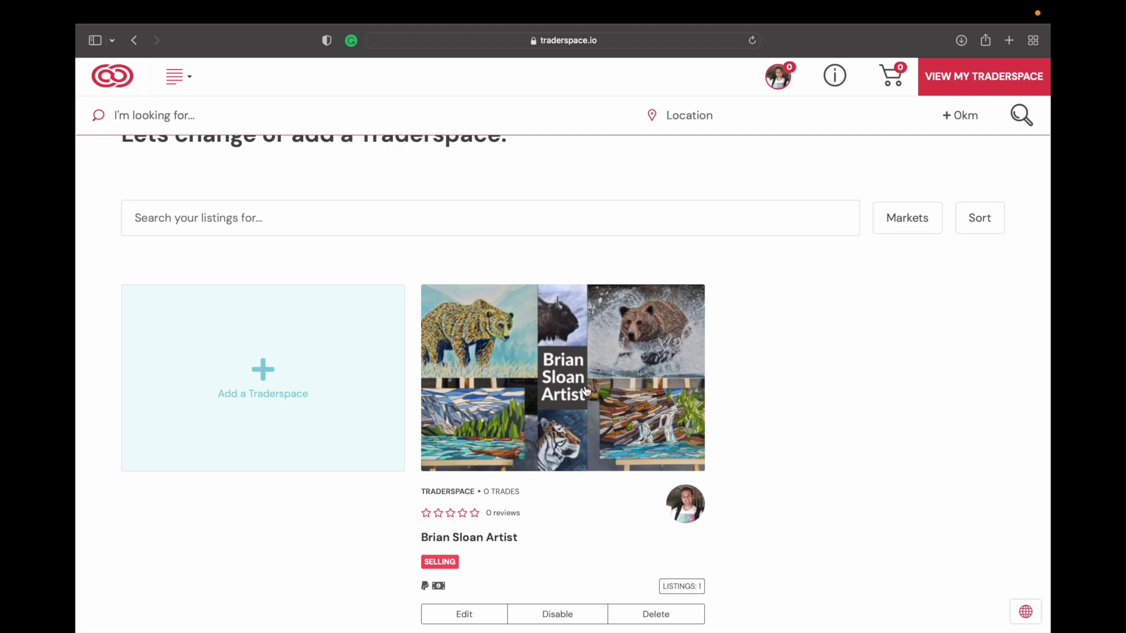
{"action": "left_click", "coordinate": [563, 398]}
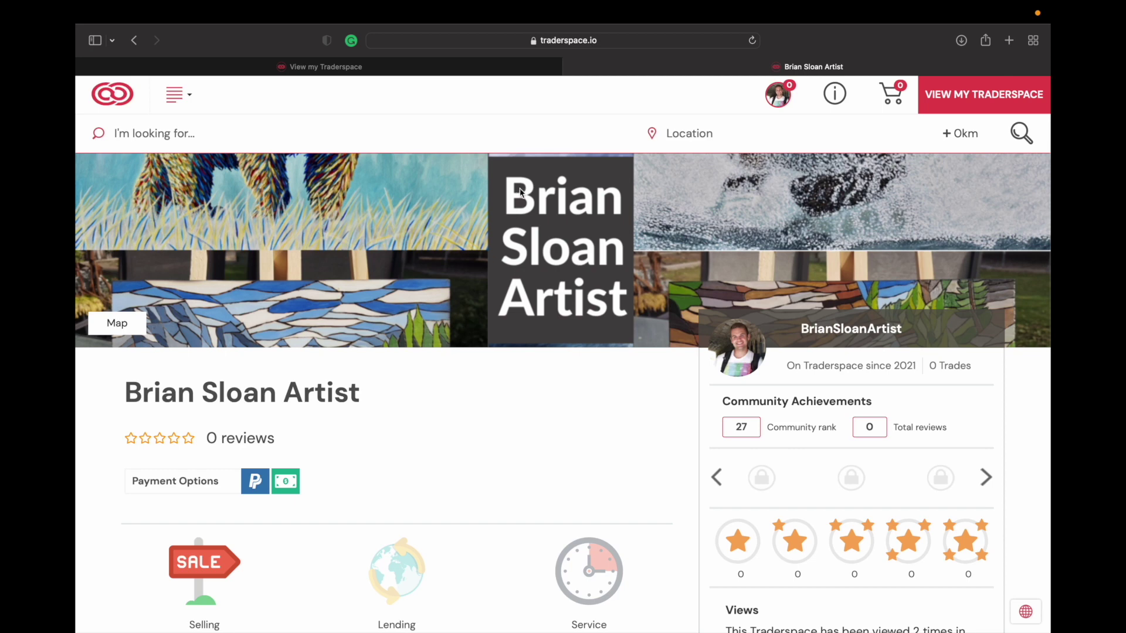
{"action": "scroll", "coordinate": [585, 425], "scroll_direction": "down", "scroll_amount": 2}
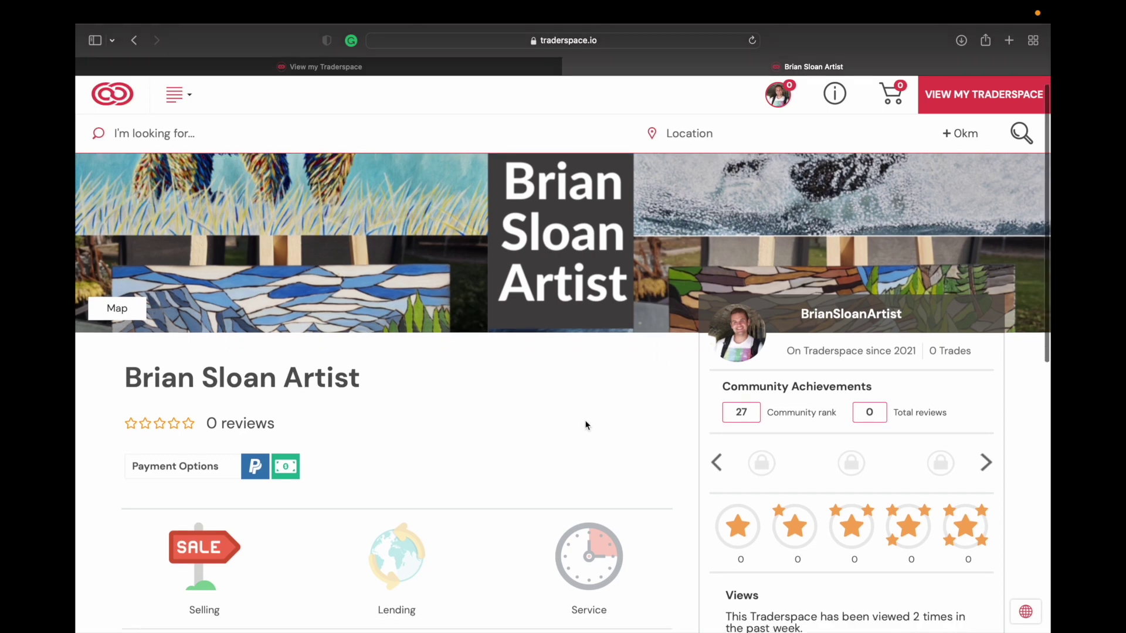
{"action": "scroll", "coordinate": [586, 424], "scroll_direction": "down", "scroll_amount": 1}
{"action": "scroll", "coordinate": [586, 424], "scroll_direction": "down", "scroll_amount": 10}
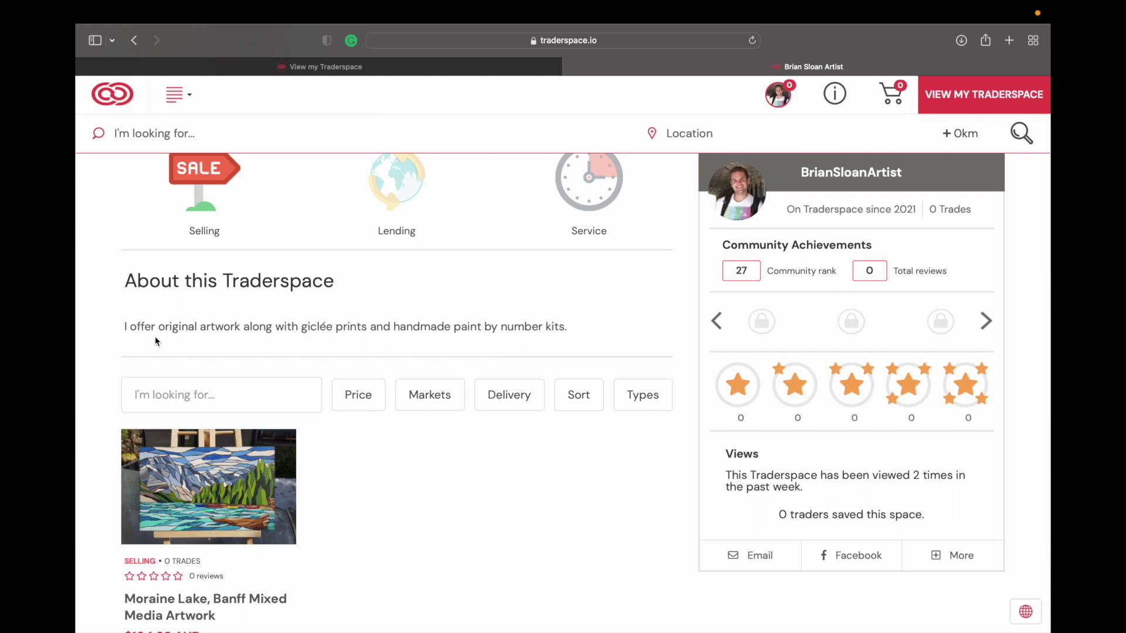
{"action": "scroll", "coordinate": [155, 336], "scroll_direction": "down", "scroll_amount": 3}
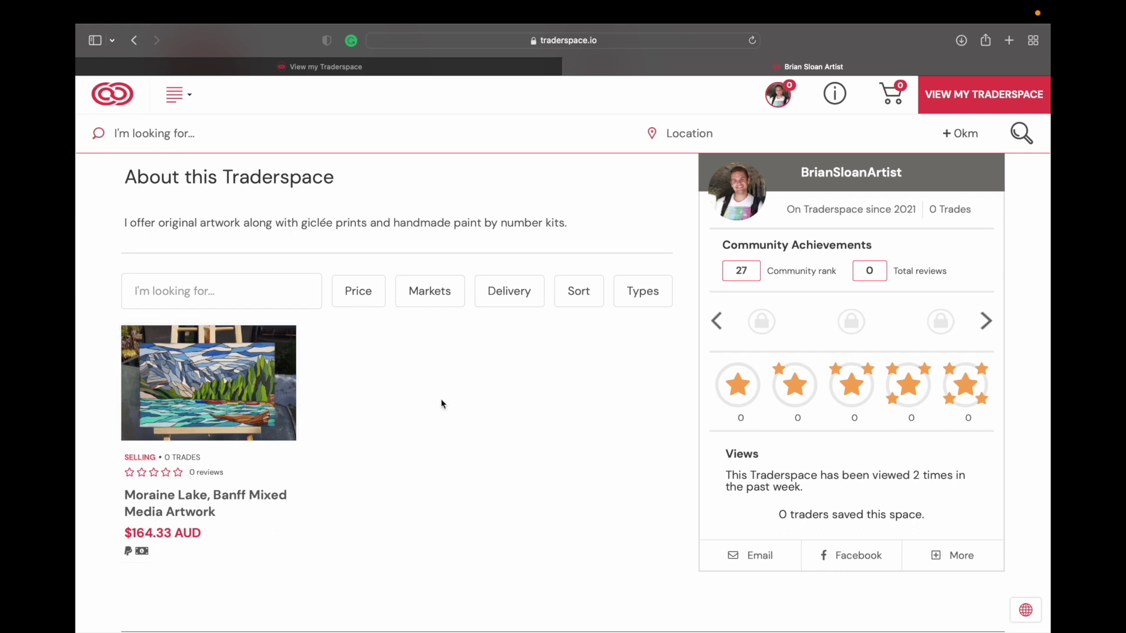
{"action": "scroll", "coordinate": [502, 413], "scroll_direction": "down", "scroll_amount": 2}
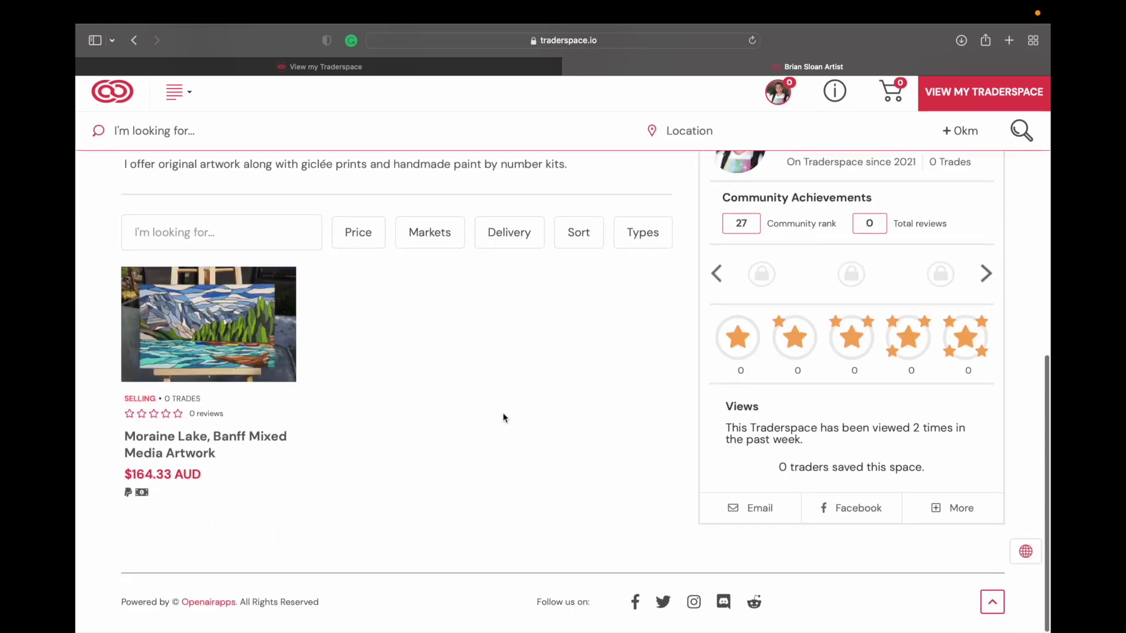
{"action": "scroll", "coordinate": [669, 464], "scroll_direction": "up", "scroll_amount": 2}
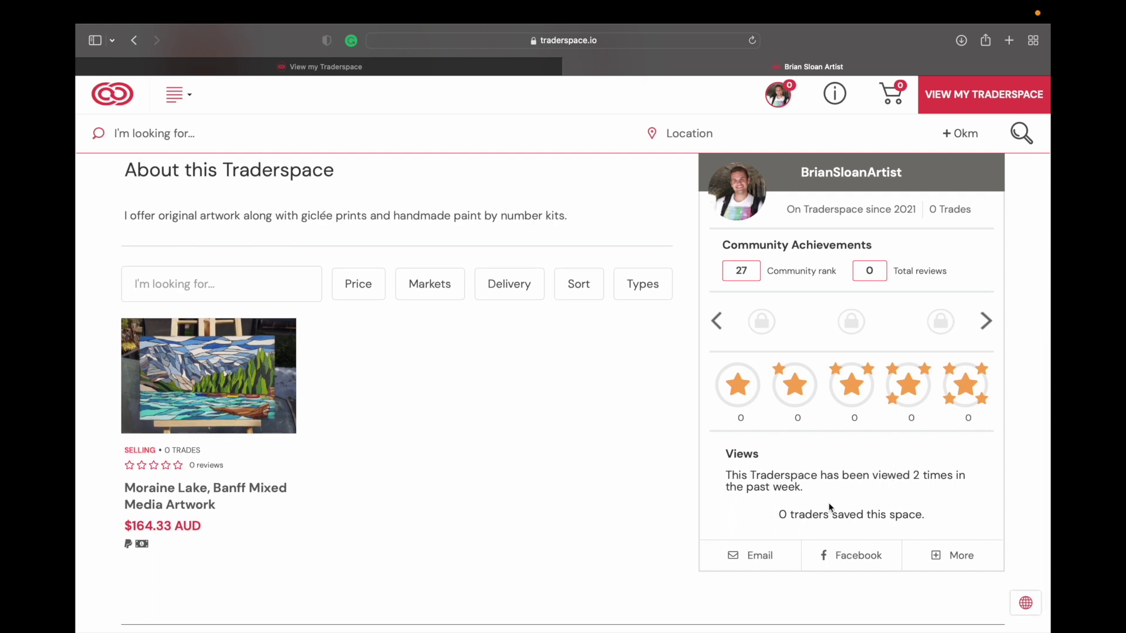
{"action": "scroll", "coordinate": [664, 491], "scroll_direction": "up", "scroll_amount": 6}
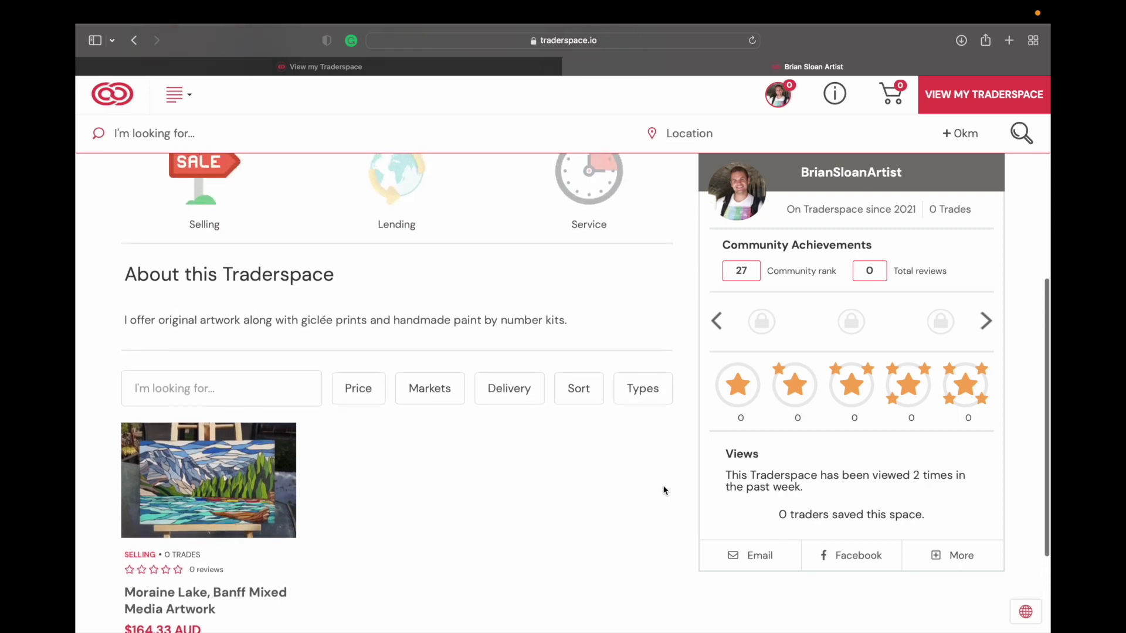
- Return to the overview of own Traderspaces and open the artist shop for editing
{"action": "scroll", "coordinate": [664, 490], "scroll_direction": "up", "scroll_amount": 3}
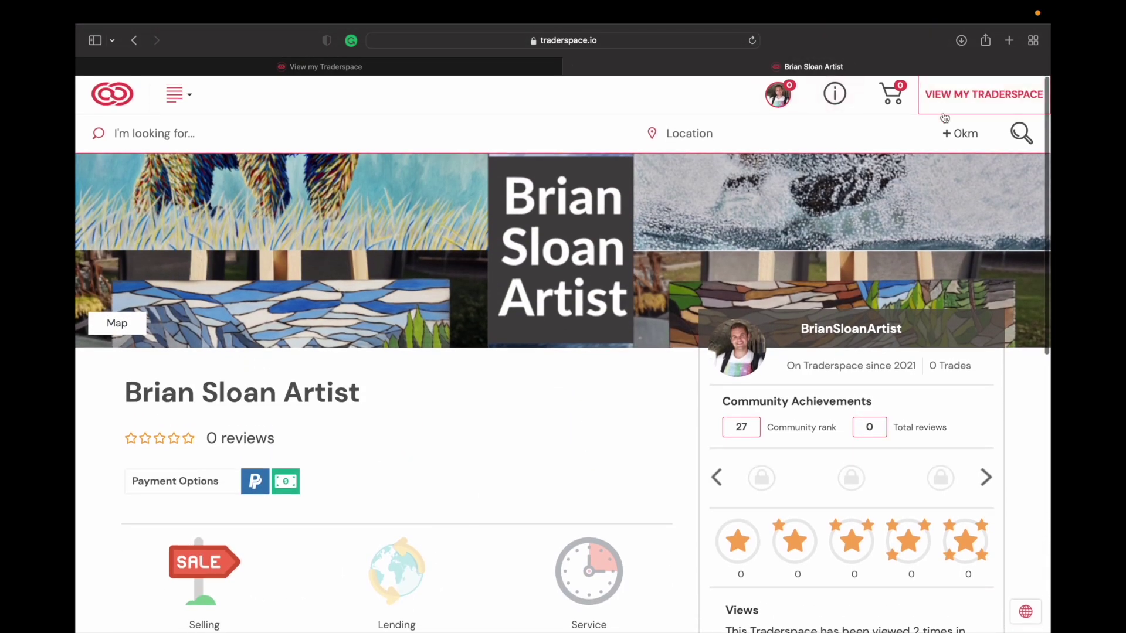
{"action": "left_click", "coordinate": [1004, 105]}
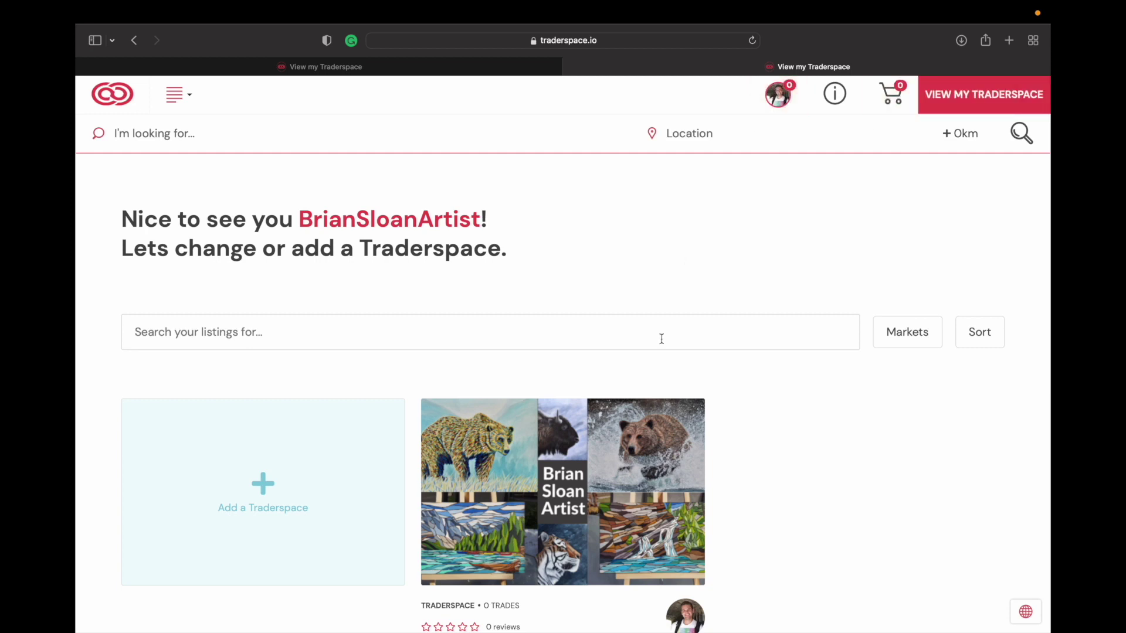
{"action": "scroll", "coordinate": [661, 336], "scroll_direction": "down", "scroll_amount": 4}
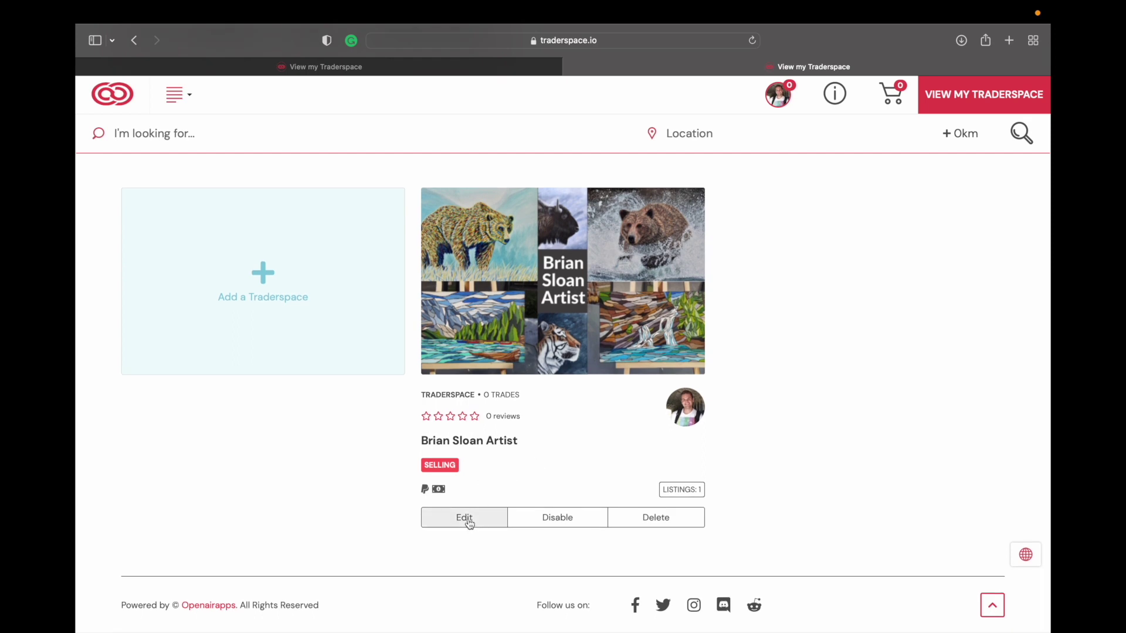
{"action": "left_click", "coordinate": [469, 520]}
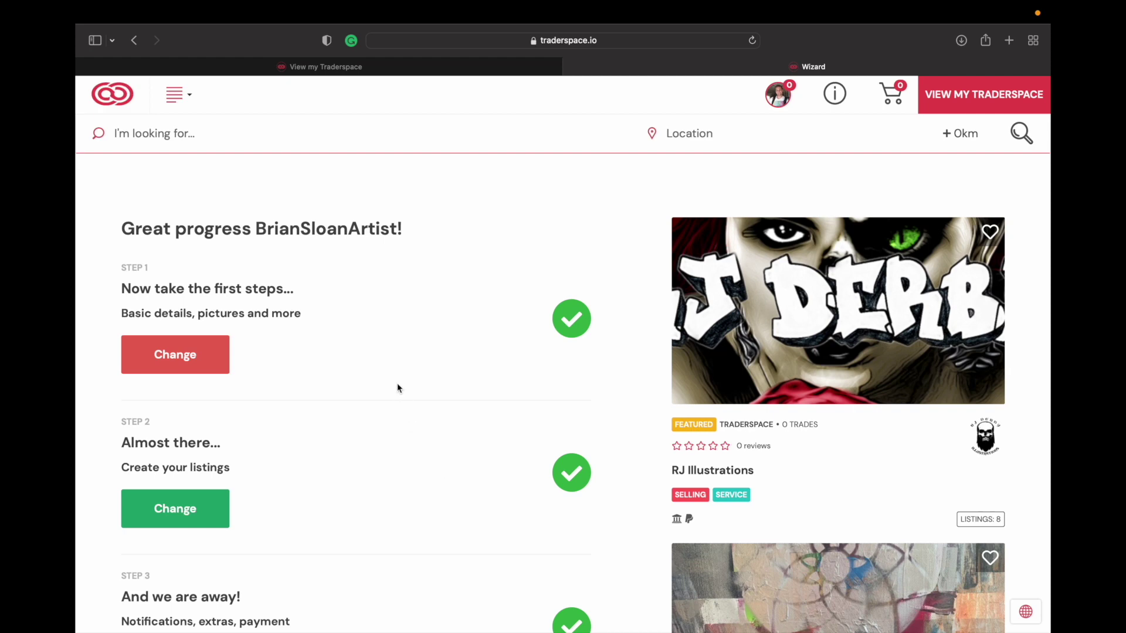
- Review the three setup stages and open the second one, for creating listings, to view the shop's stock
{"action": "scroll", "coordinate": [379, 349], "scroll_direction": "down", "scroll_amount": 3}
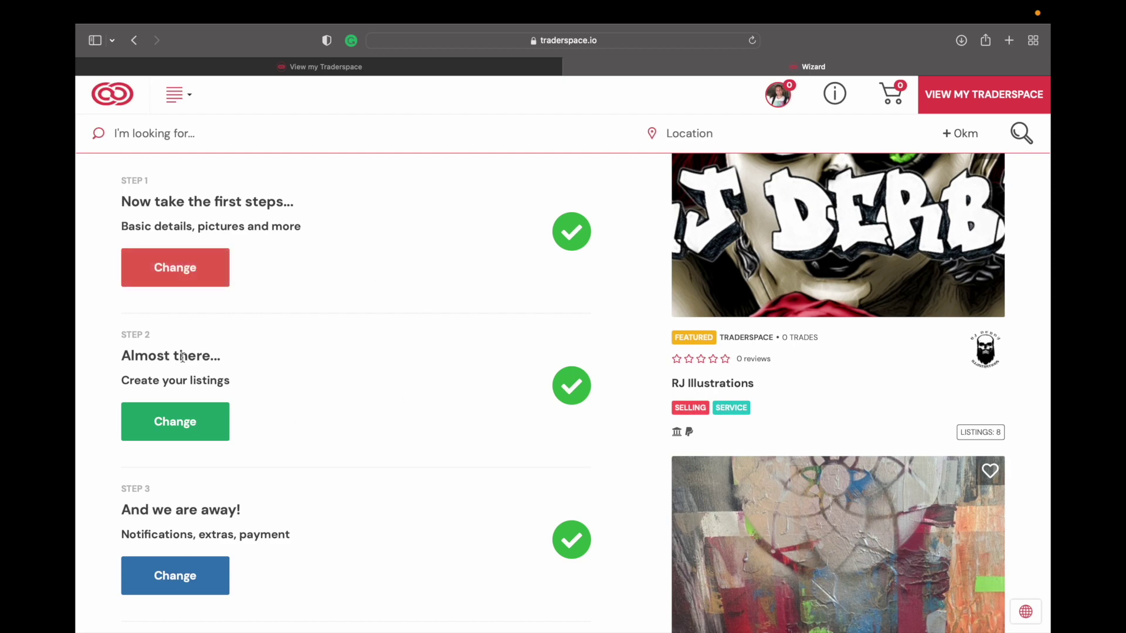
{"action": "scroll", "coordinate": [241, 400], "scroll_direction": "down", "scroll_amount": 1}
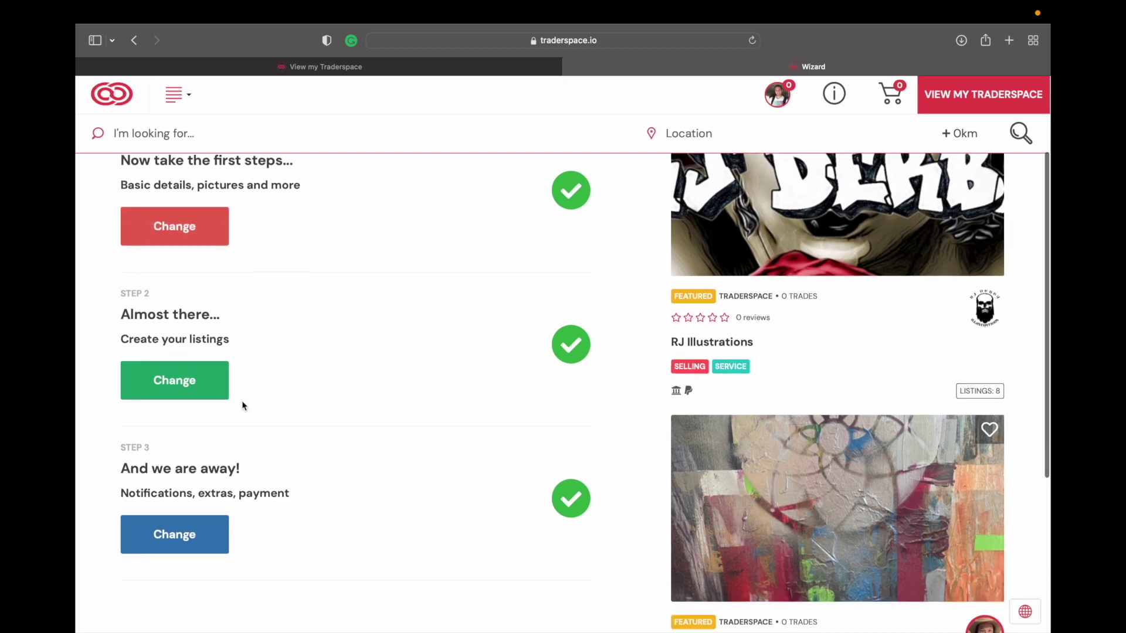
{"action": "left_click", "coordinate": [205, 388]}
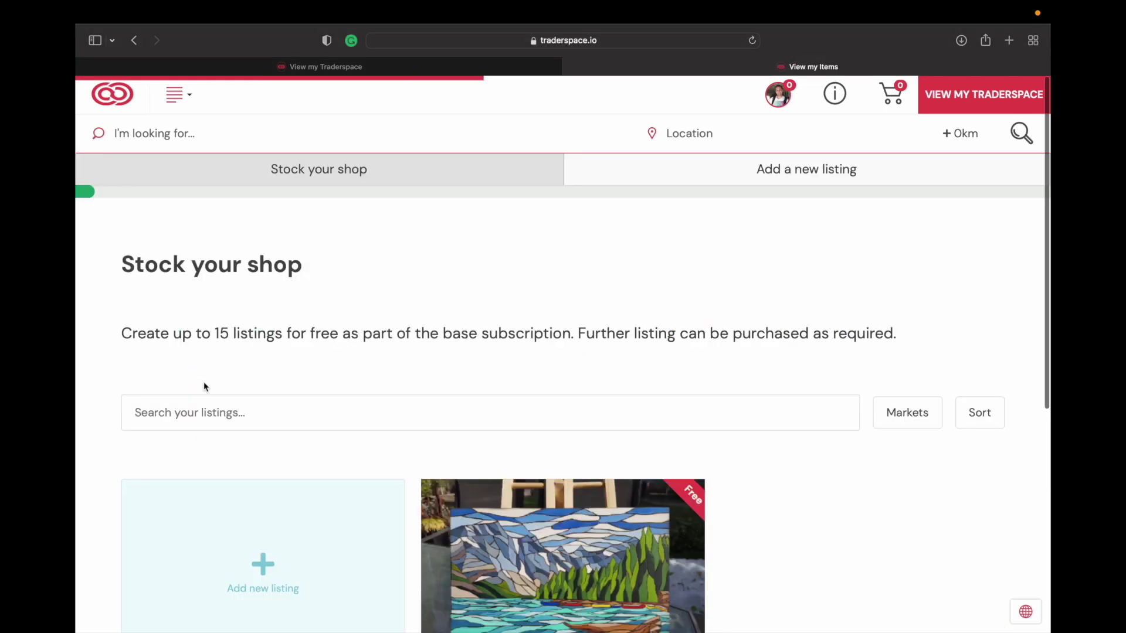
{"action": "scroll", "coordinate": [203, 382], "scroll_direction": "down", "scroll_amount": 5}
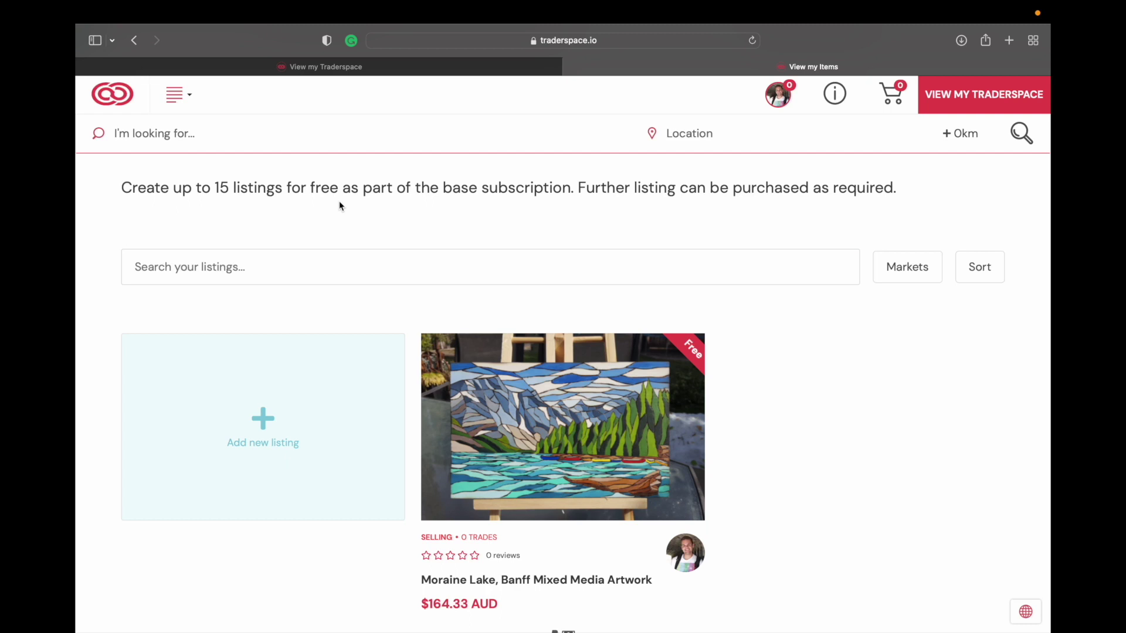
- Start a new listing with the Selling market type and continue to the photos page
{"action": "left_click", "coordinate": [277, 432]}
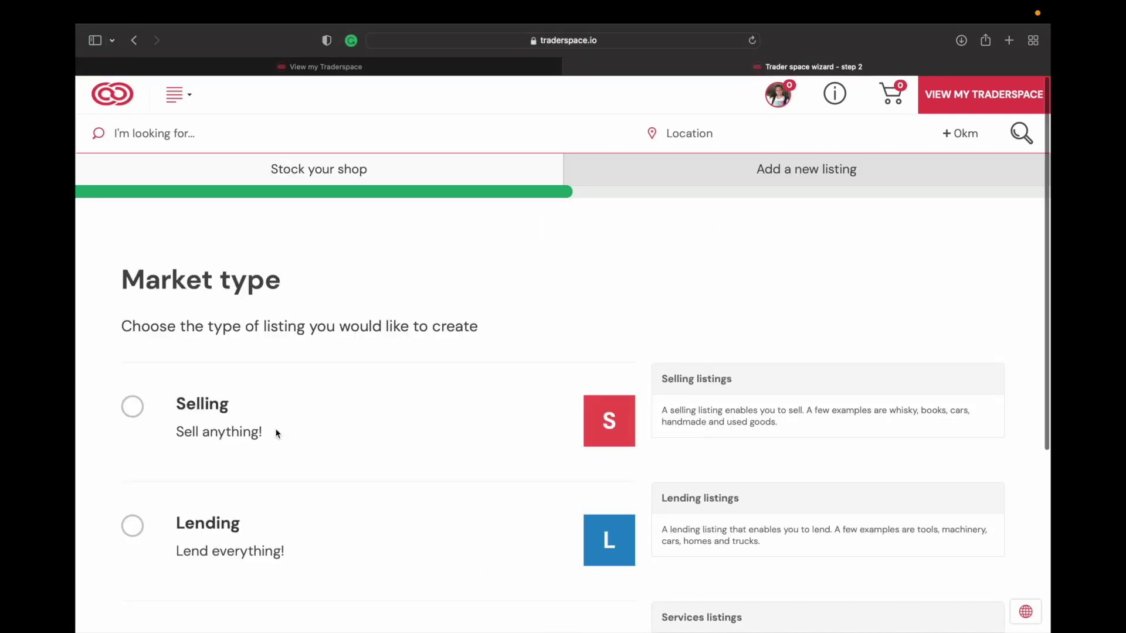
{"action": "scroll", "coordinate": [277, 433], "scroll_direction": "down", "scroll_amount": 3}
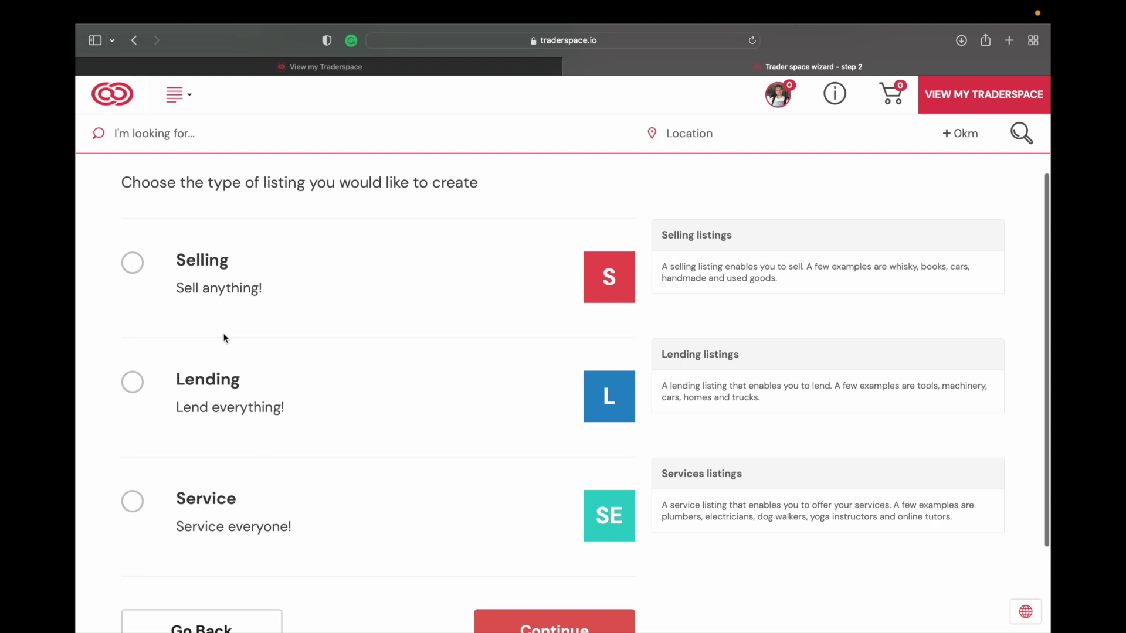
{"action": "left_click", "coordinate": [133, 262]}
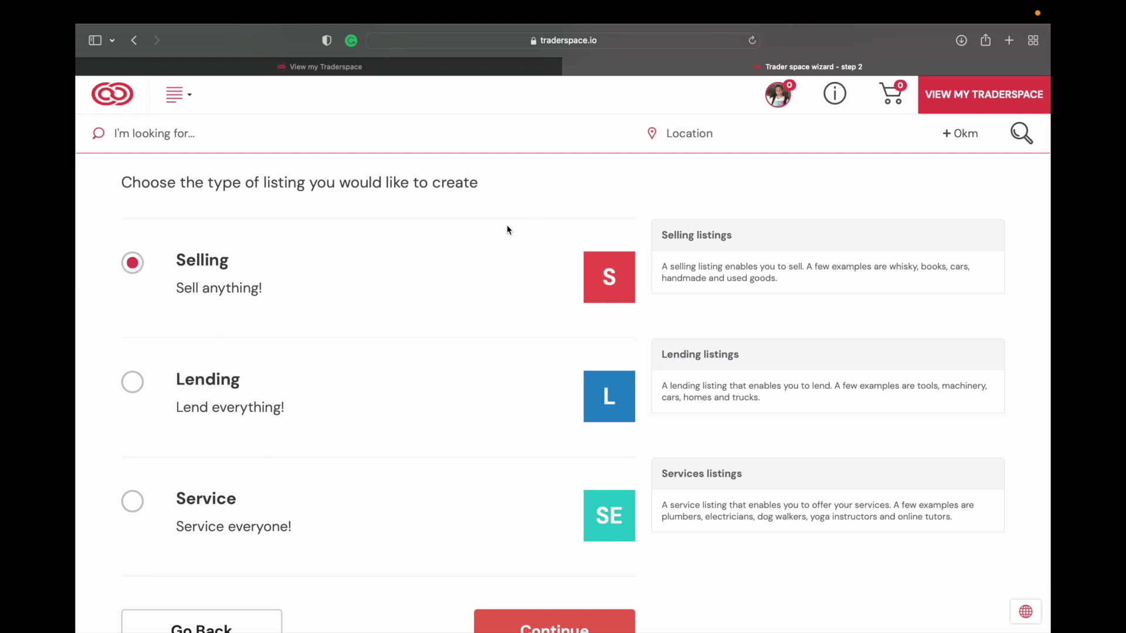
{"action": "scroll", "coordinate": [527, 352], "scroll_direction": "down", "scroll_amount": 2}
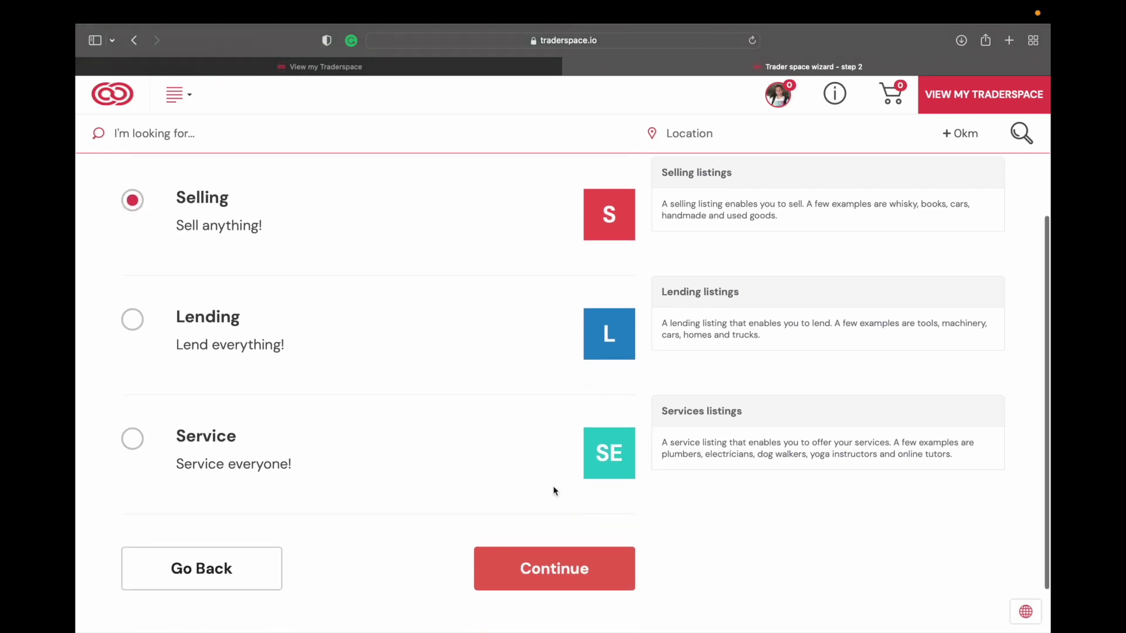
{"action": "left_click", "coordinate": [552, 562]}
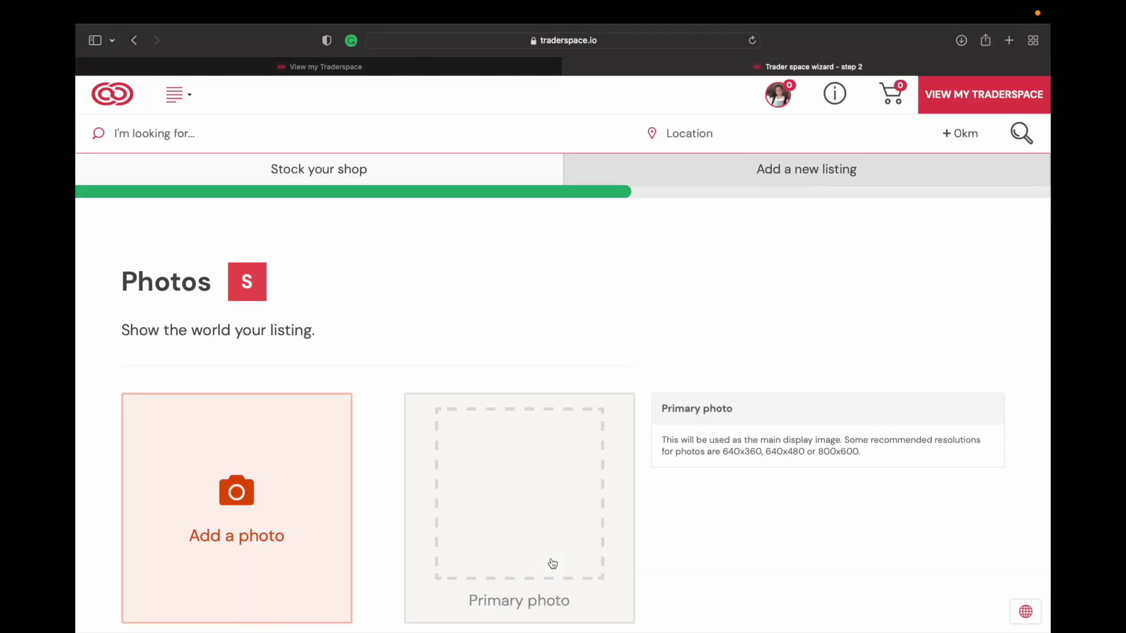
- Upload the kit photo with both easels from the Desktop's Grain Elevator Paint By Number folder, subfolder Good Photos, as the primary photo
{"action": "scroll", "coordinate": [588, 441], "scroll_direction": "down", "scroll_amount": 4}
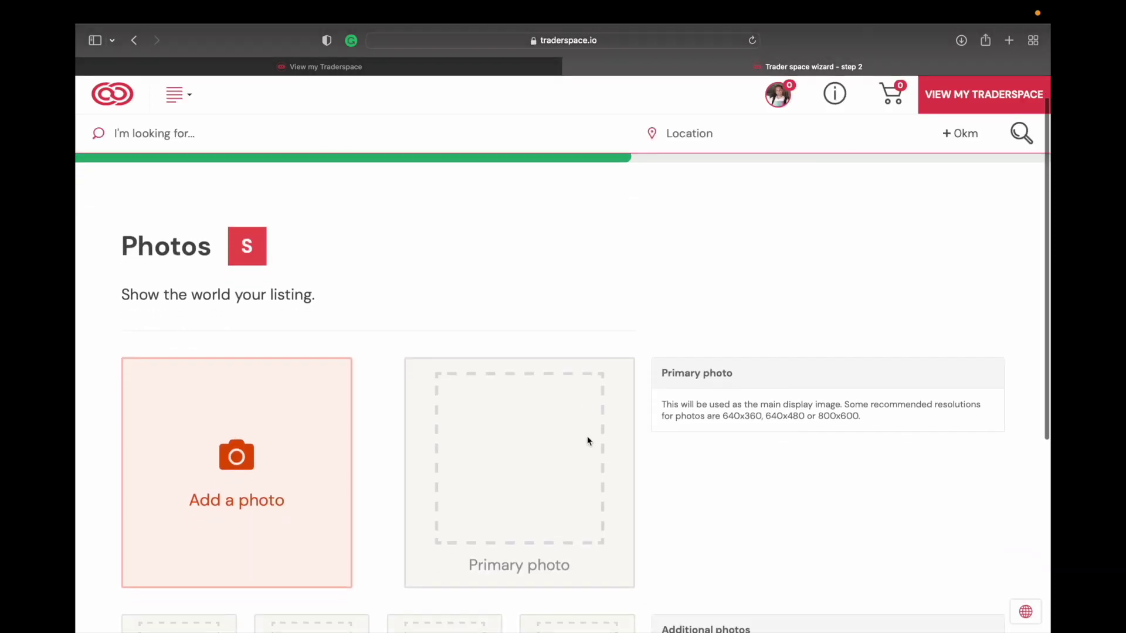
{"action": "scroll", "coordinate": [588, 440], "scroll_direction": "down", "scroll_amount": 4}
{"action": "left_click", "coordinate": [250, 293]}
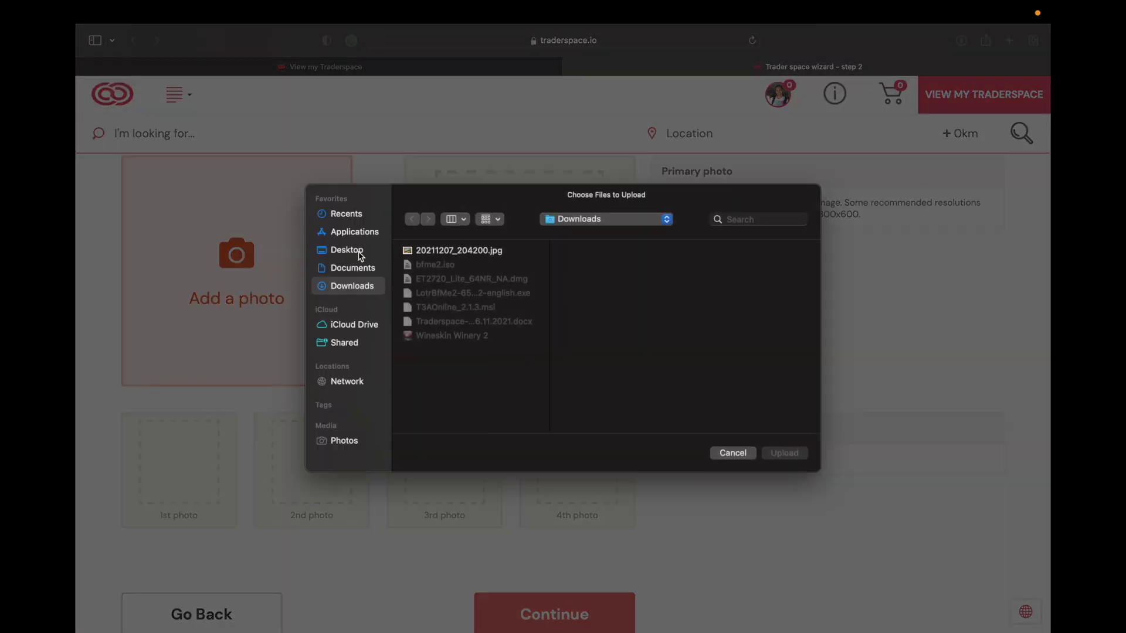
{"action": "left_click", "coordinate": [359, 253]}
{"action": "left_click", "coordinate": [482, 266]}
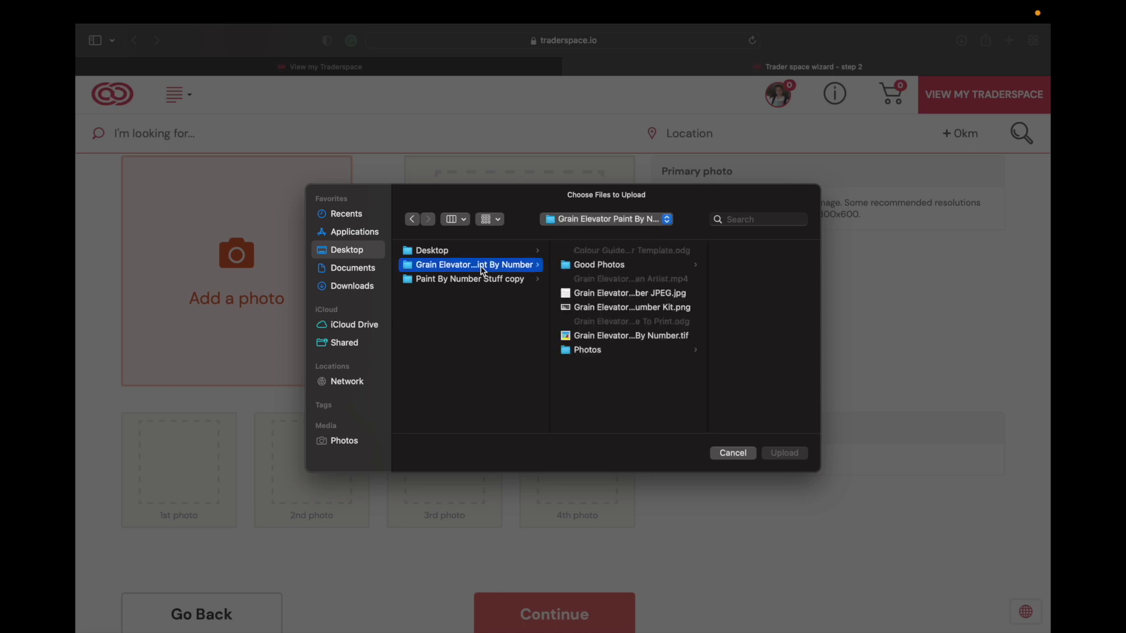
{"action": "left_click", "coordinate": [620, 267]}
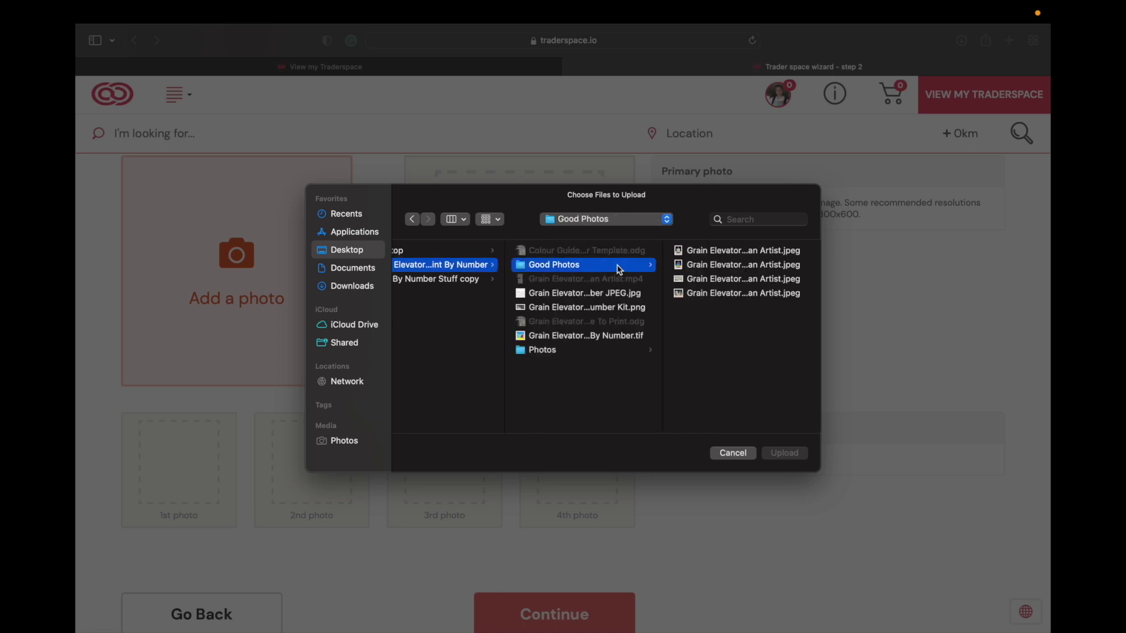
{"action": "left_click", "coordinate": [716, 254]}
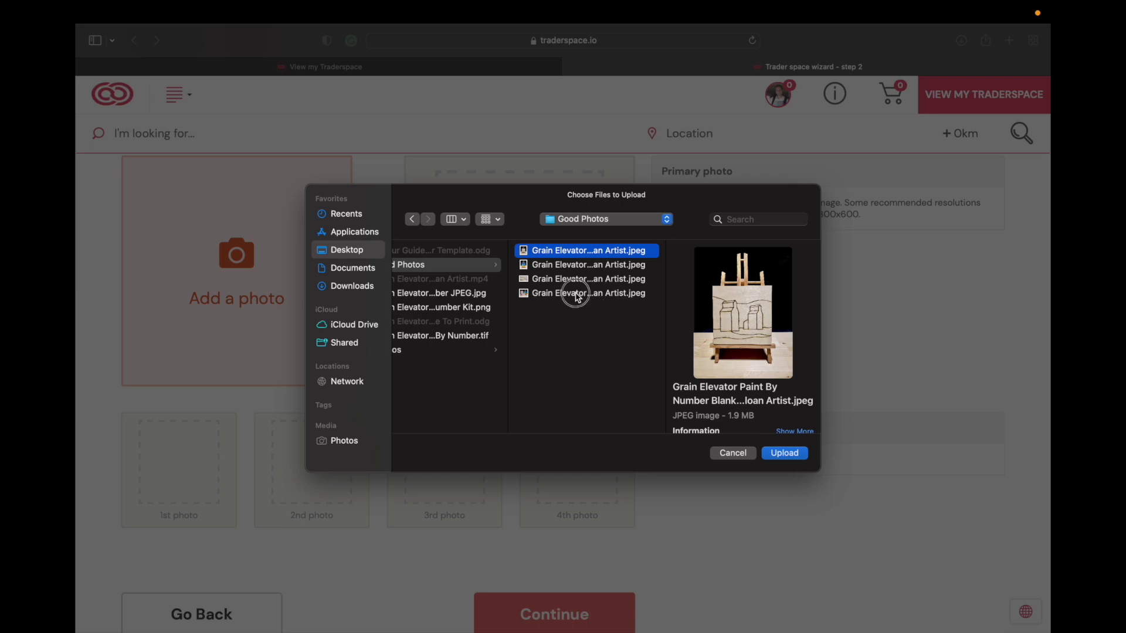
{"action": "left_click", "coordinate": [589, 294]}
{"action": "left_click", "coordinate": [788, 454]}
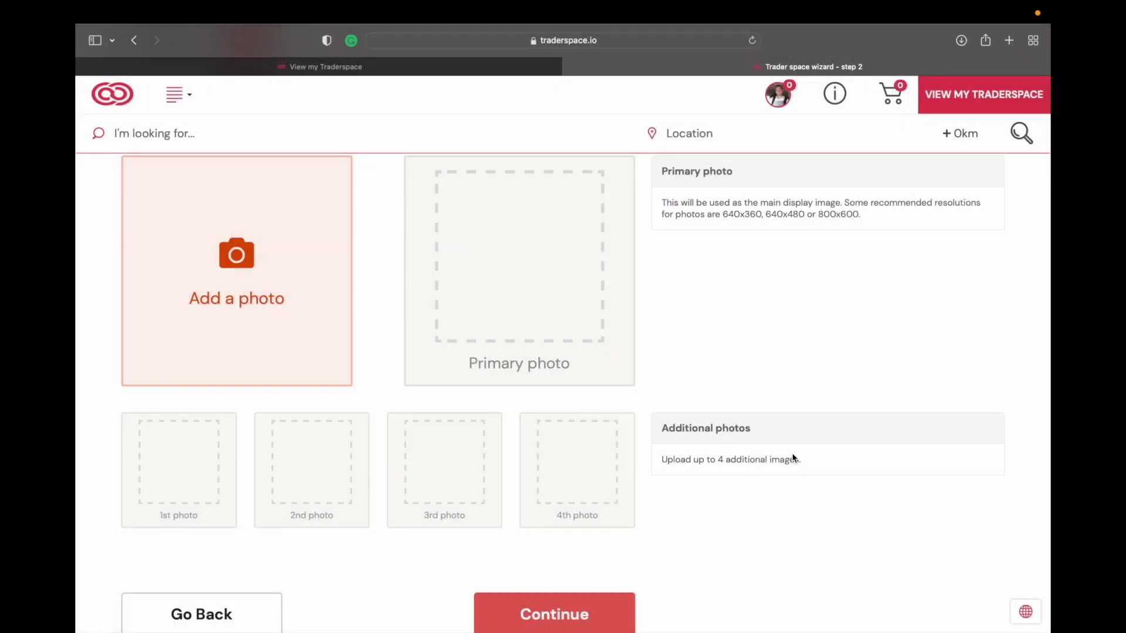
- Add the Grain Elevator Paint By Number Contents, Blank and Completed images, in that order, as the first three additional photos
{"action": "left_click", "coordinate": [272, 283]}
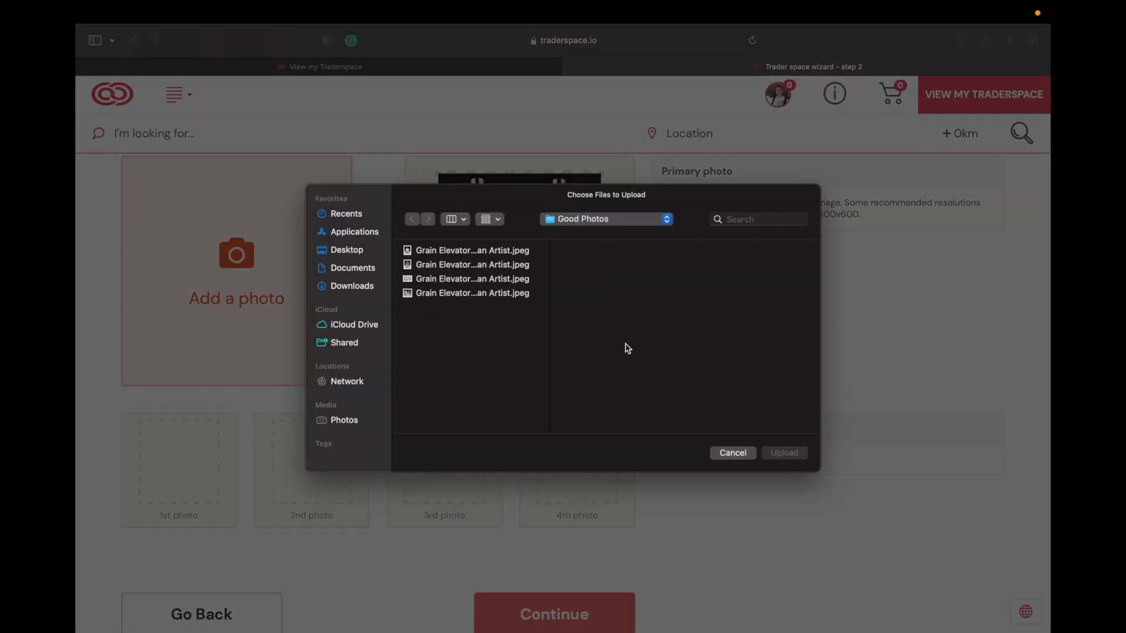
{"action": "left_click", "coordinate": [476, 278]}
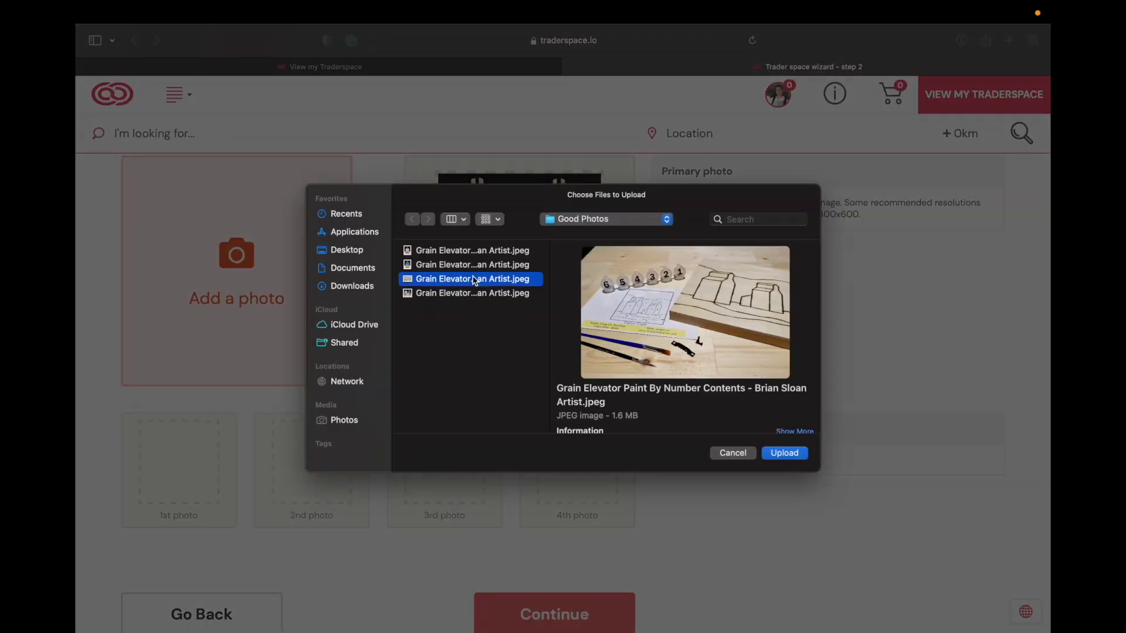
{"action": "left_click", "coordinate": [784, 453]}
{"action": "left_click", "coordinate": [275, 261]}
{"action": "left_click", "coordinate": [510, 265]}
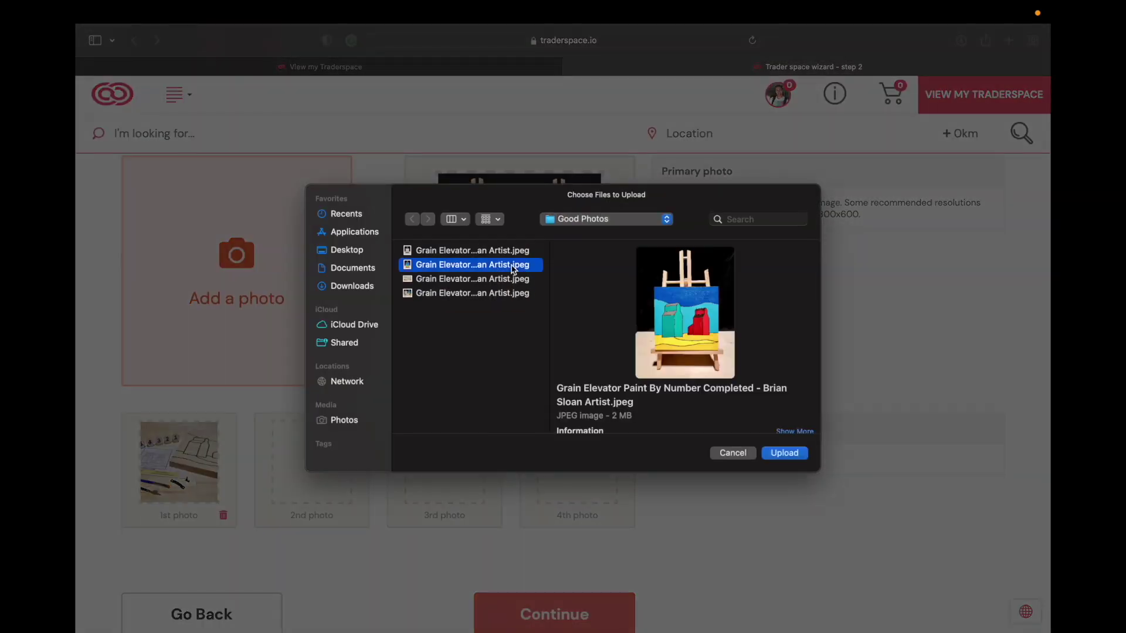
{"action": "left_click", "coordinate": [497, 252]}
{"action": "left_click", "coordinate": [785, 451]}
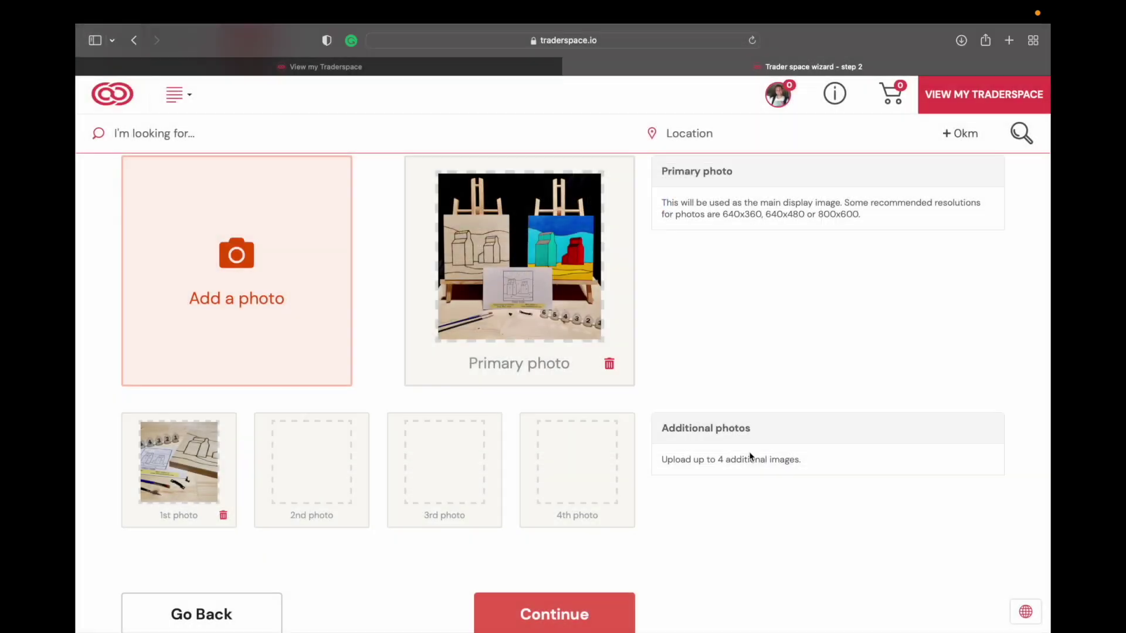
{"action": "left_click", "coordinate": [286, 311]}
{"action": "left_click", "coordinate": [506, 265]}
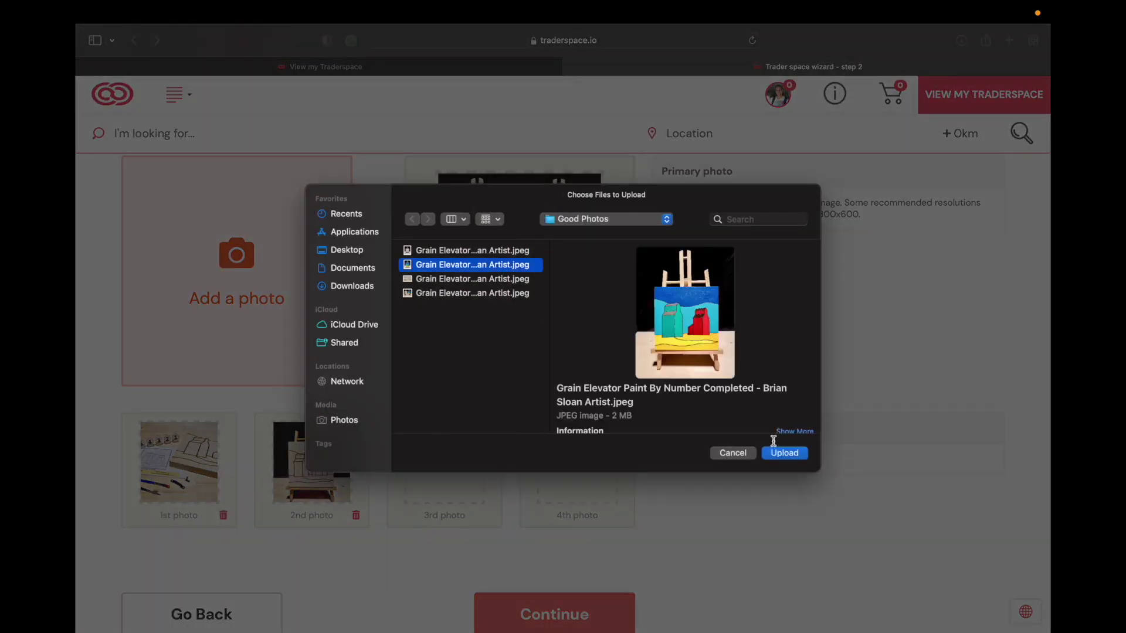
{"action": "left_click", "coordinate": [784, 452]}
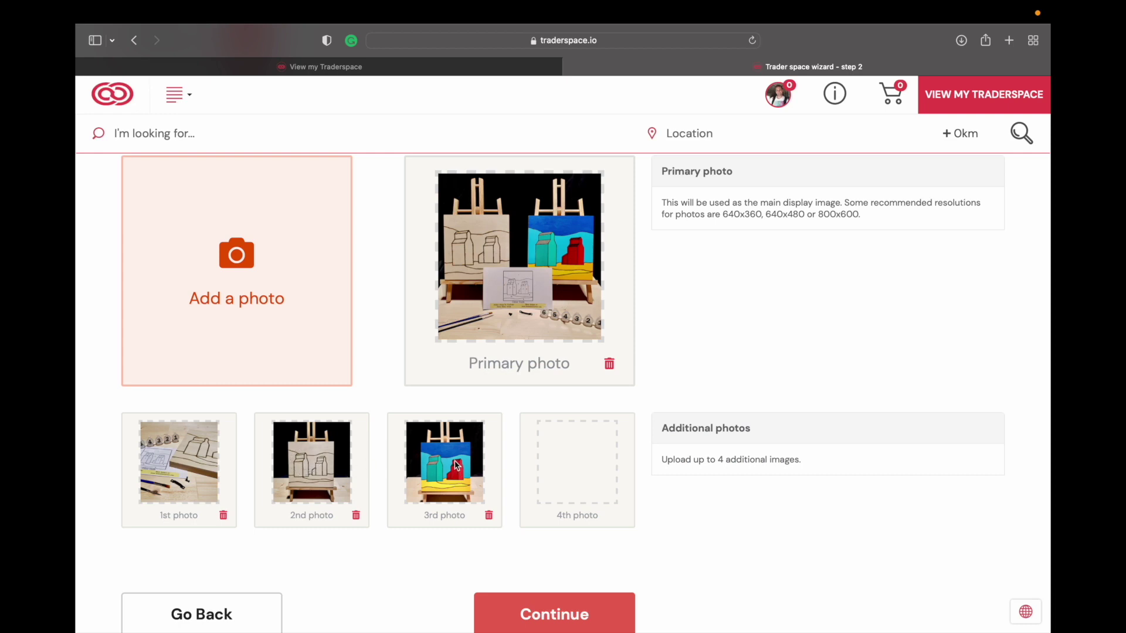
- Review the primary and additional photos and continue to the listing basics page
{"action": "scroll", "coordinate": [456, 464], "scroll_direction": "up", "scroll_amount": 2}
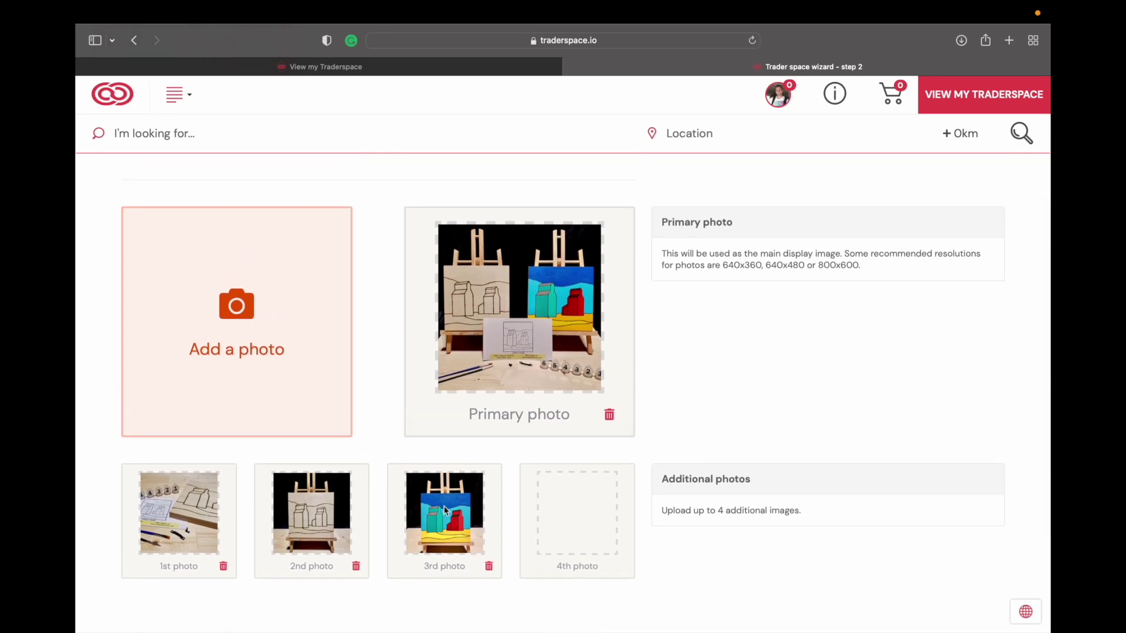
{"action": "scroll", "coordinate": [316, 506], "scroll_direction": "down", "scroll_amount": 3}
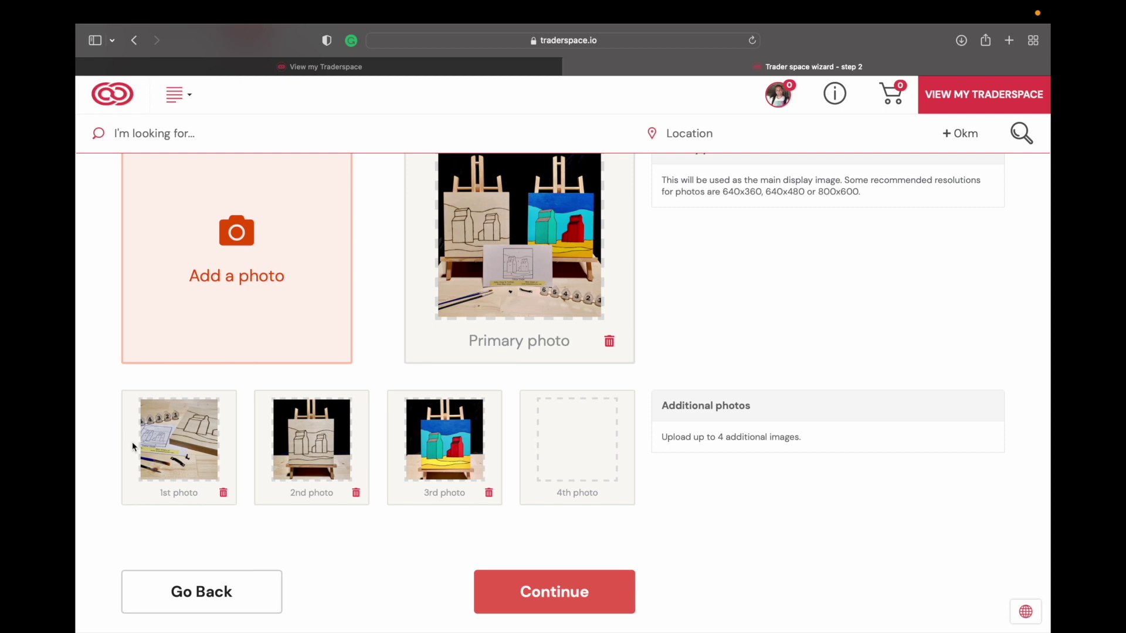
{"action": "scroll", "coordinate": [697, 448], "scroll_direction": "up", "scroll_amount": 3}
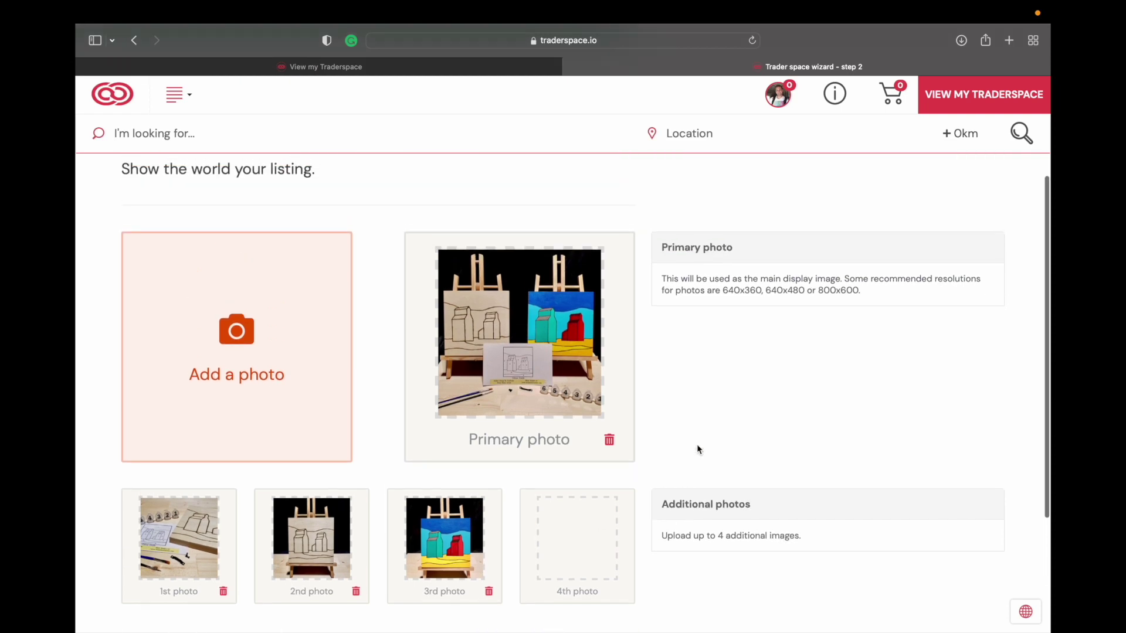
{"action": "scroll", "coordinate": [697, 449], "scroll_direction": "down", "scroll_amount": 3}
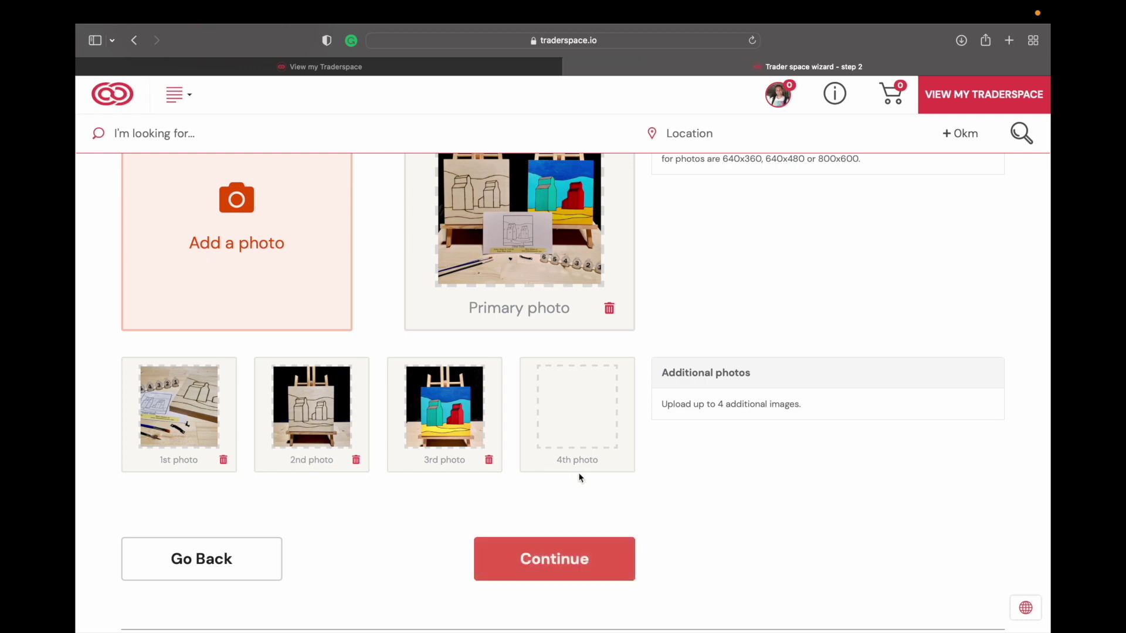
{"action": "scroll", "coordinate": [581, 474], "scroll_direction": "up", "scroll_amount": 2}
{"action": "scroll", "coordinate": [580, 478], "scroll_direction": "down", "scroll_amount": 3}
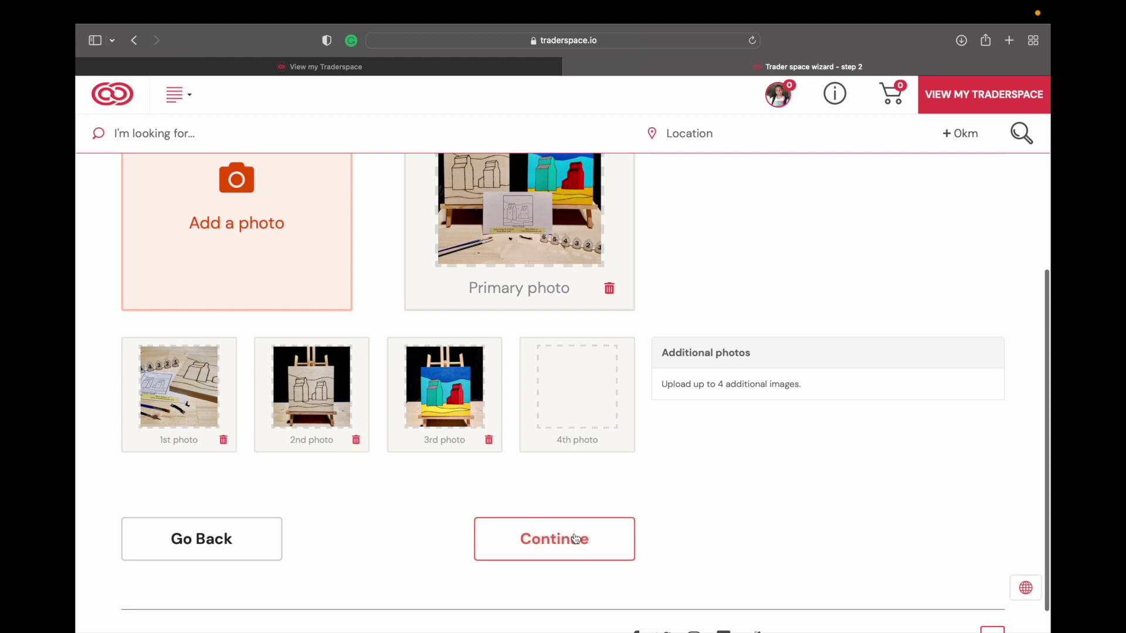
{"action": "left_click", "coordinate": [575, 539]}
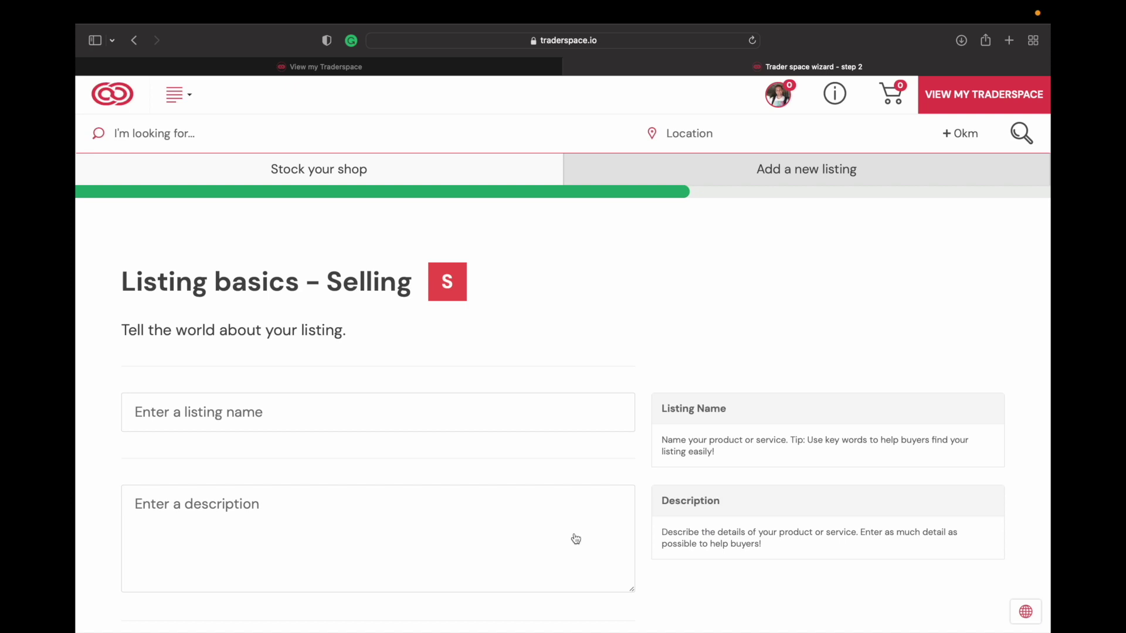
- Name the listing "Grain Elevator Paint By Number Kit"
{"action": "scroll", "coordinate": [525, 350], "scroll_direction": "down", "scroll_amount": 3}
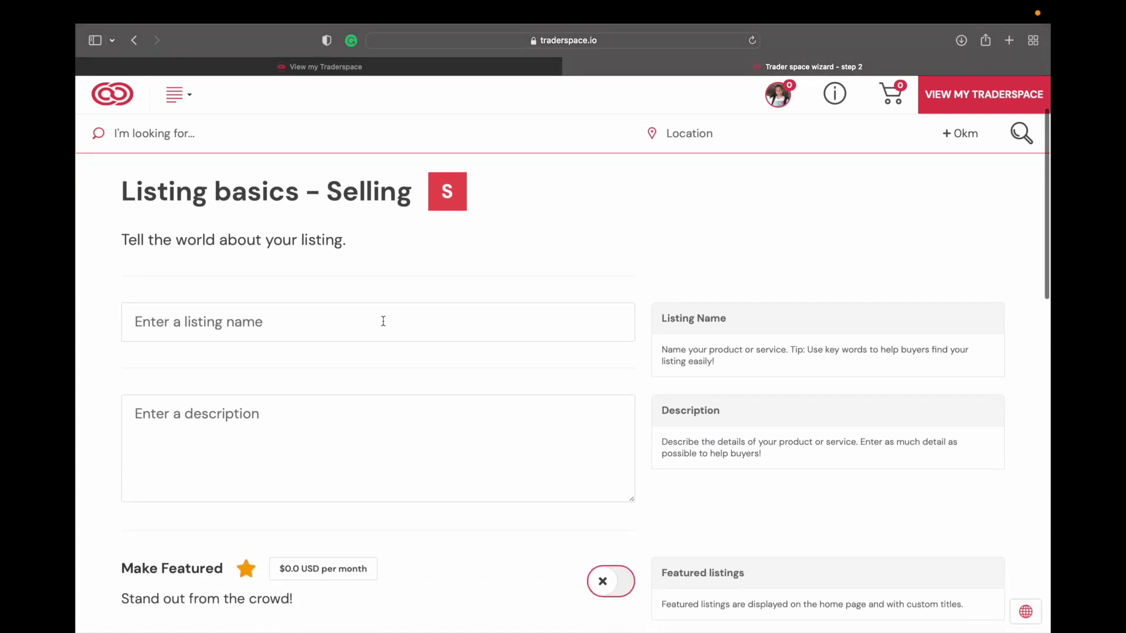
{"action": "left_click", "coordinate": [383, 321]}
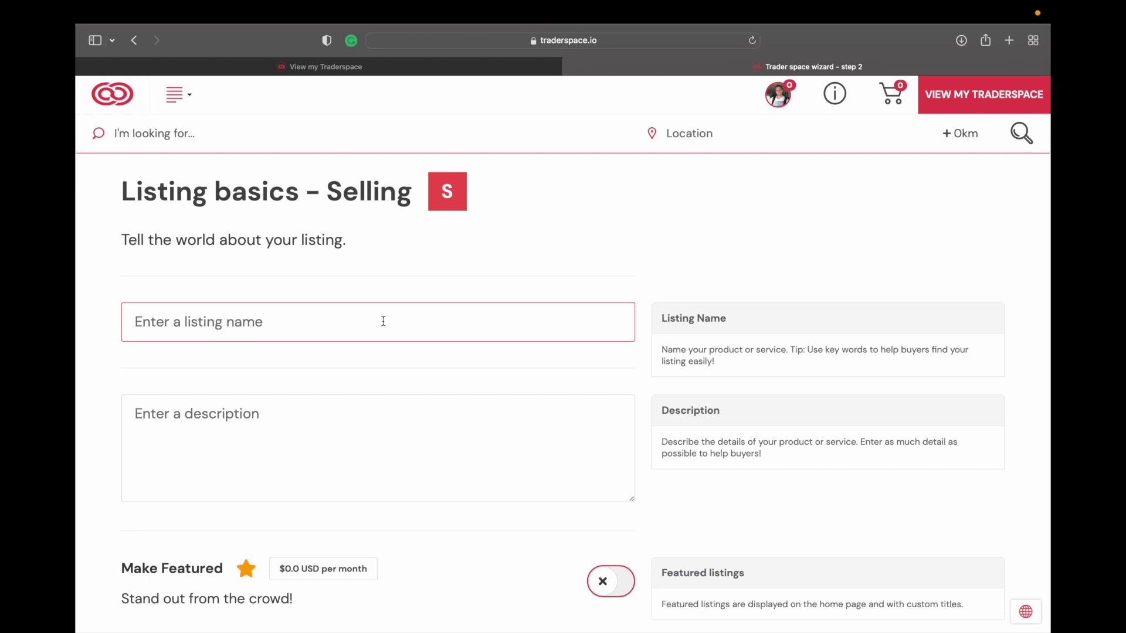
{"action": "type", "text": "Grain Elevator"}
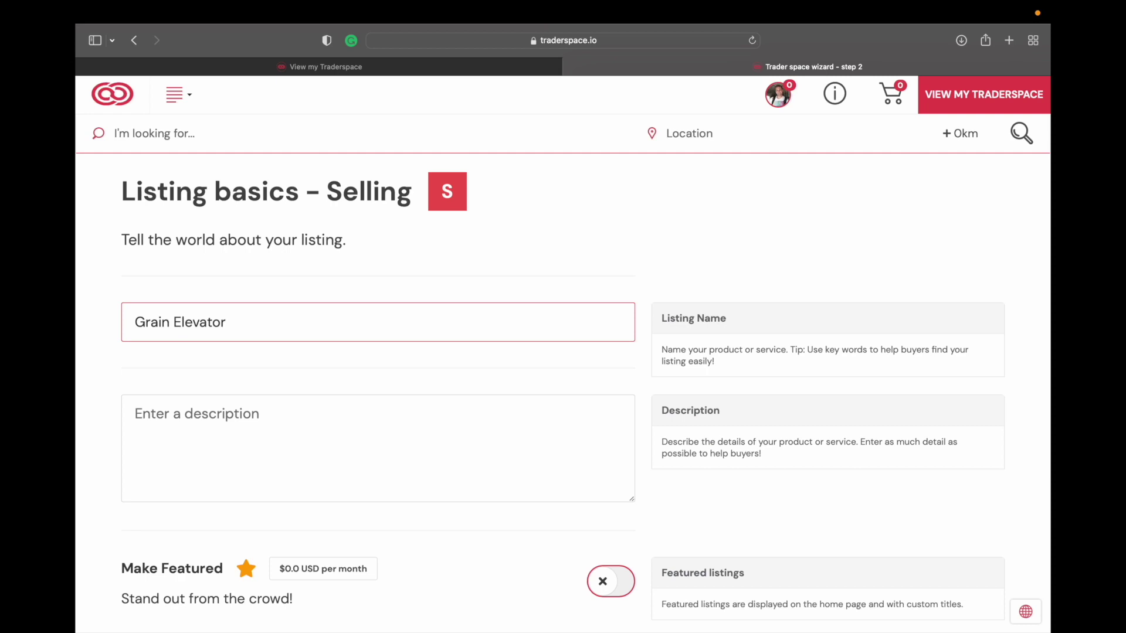
{"action": "type", "text": " Paint By Number Kit"}
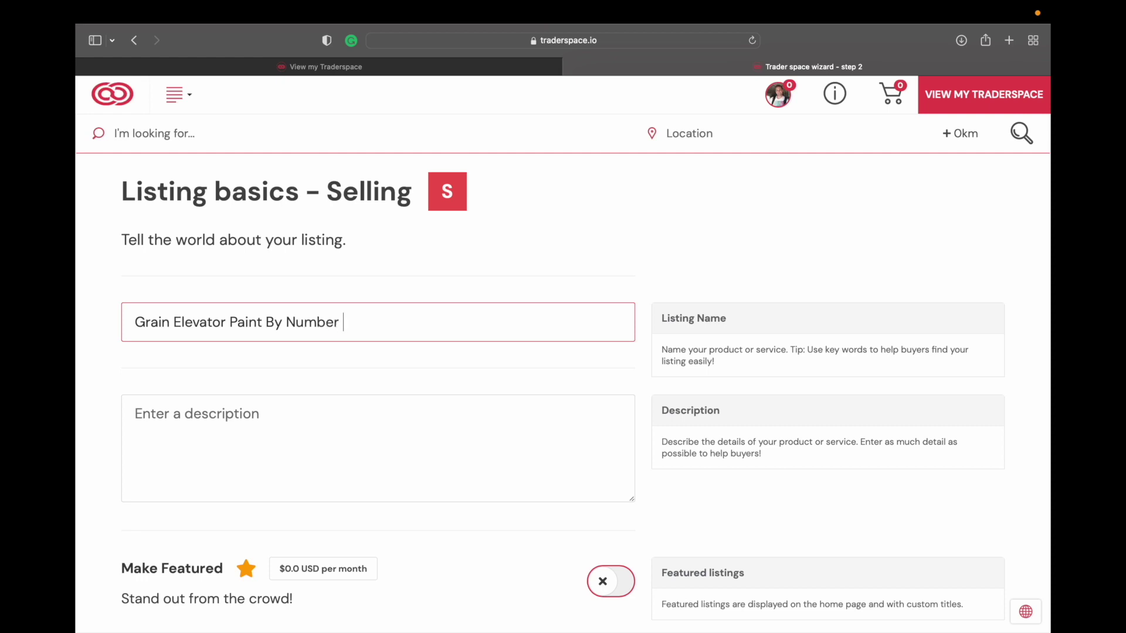
- Enter the listing description "This is a handmade paint by number kit. It includes everything you need to create your own masterpiece."
{"action": "left_click", "coordinate": [350, 422]}
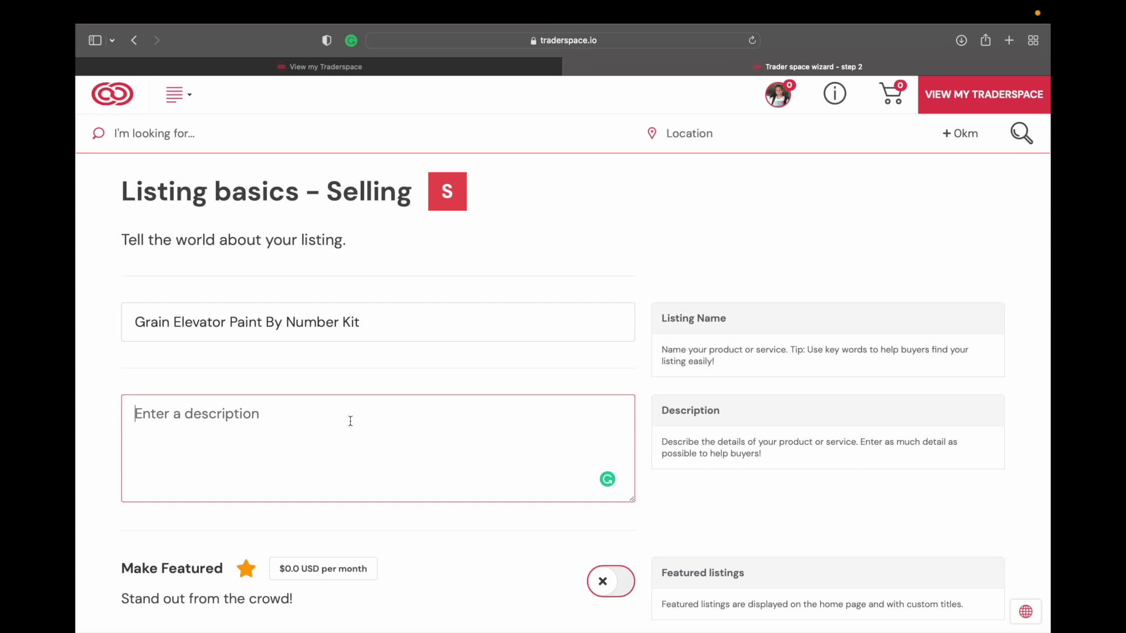
{"action": "type", "text": "This "}
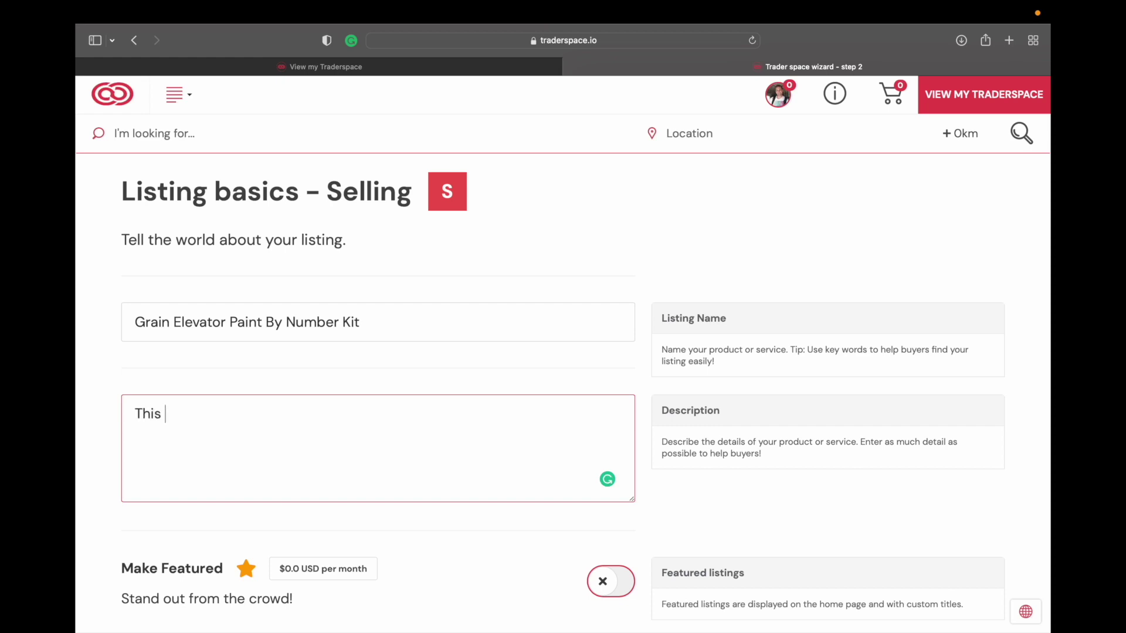
{"action": "type", "text": "is a handmade "}
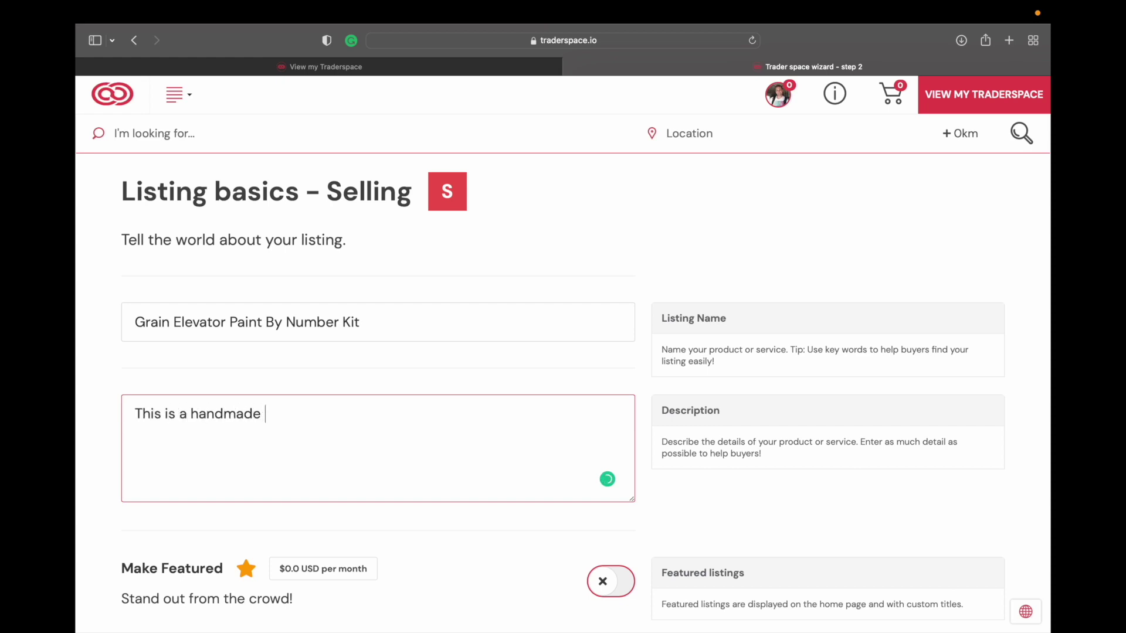
{"action": "type", "text": "paint by number kit. It i"}
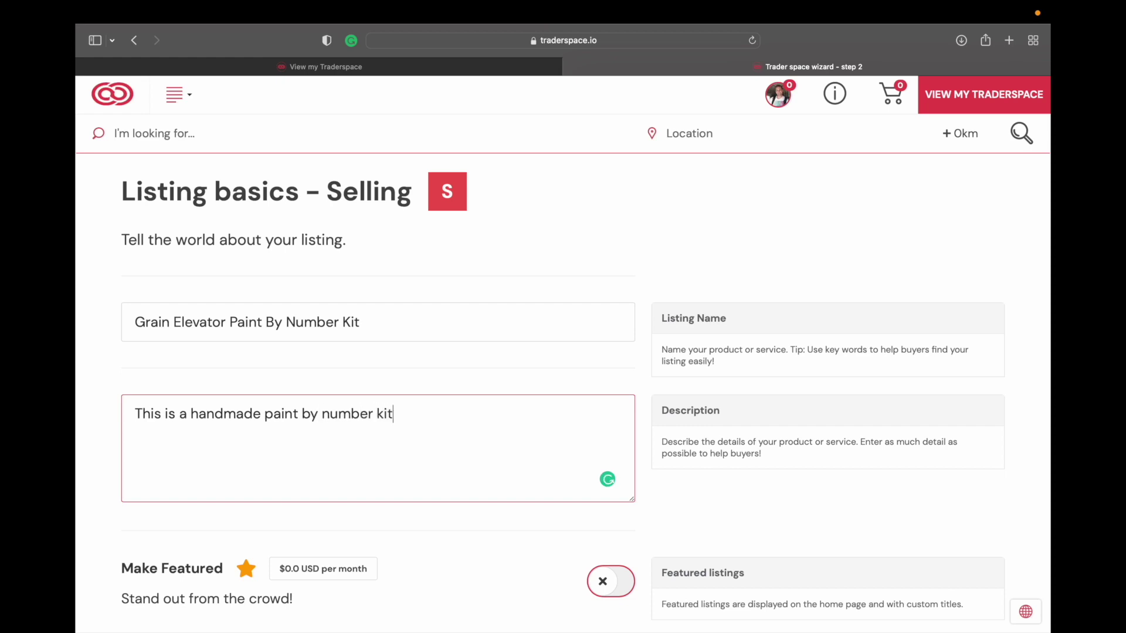
{"action": "key", "text": "BackSpace"}
{"action": "key", "text": "BackSpace"}
{"action": "key", "text": "BackSpace"}
{"action": "key", "text": "BackSpace"}
{"action": "type", "text": "It includes "}
{"action": "type", "text": "e"}
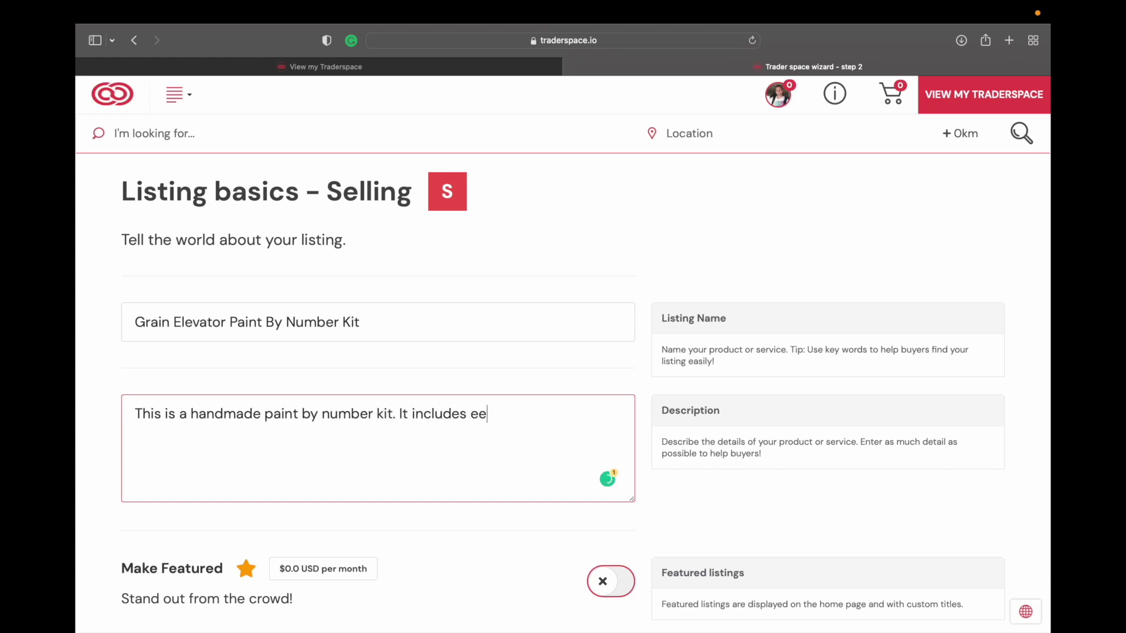
{"action": "key", "text": "BackSpace"}
{"action": "type", "text": "verything you nee"}
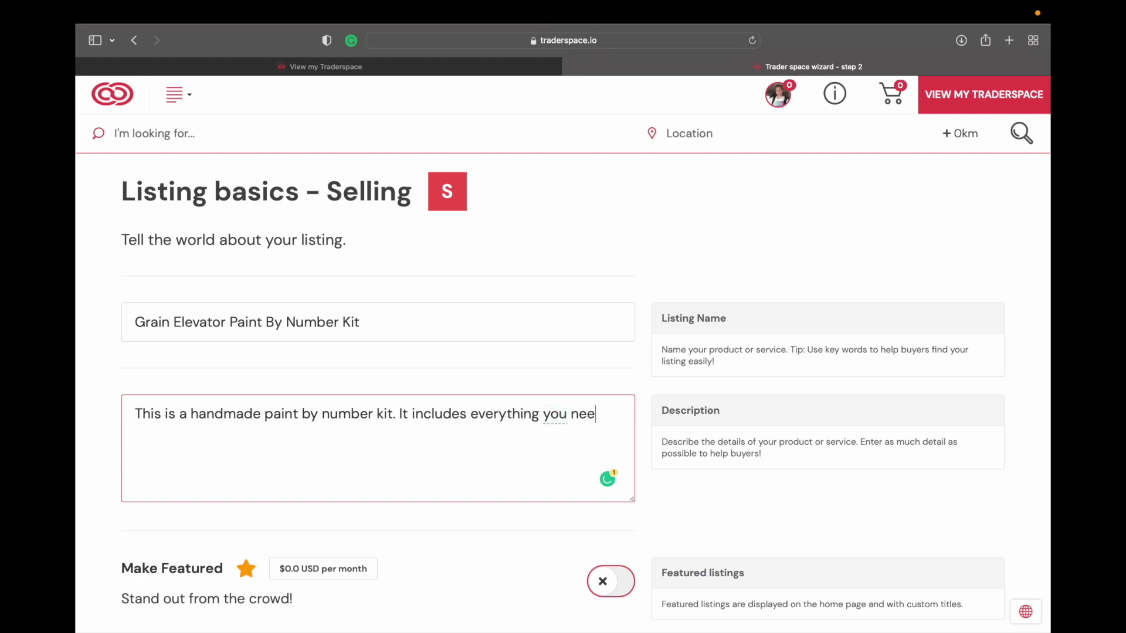
{"action": "type", "text": "d to create you"}
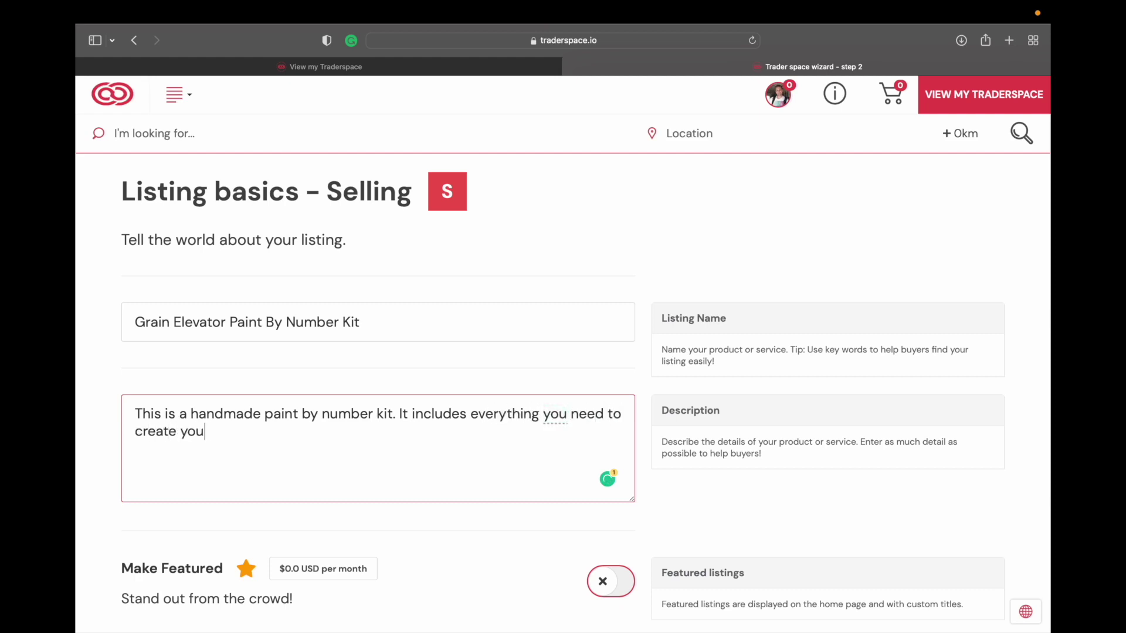
{"action": "type", "text": "r own masterpiece."}
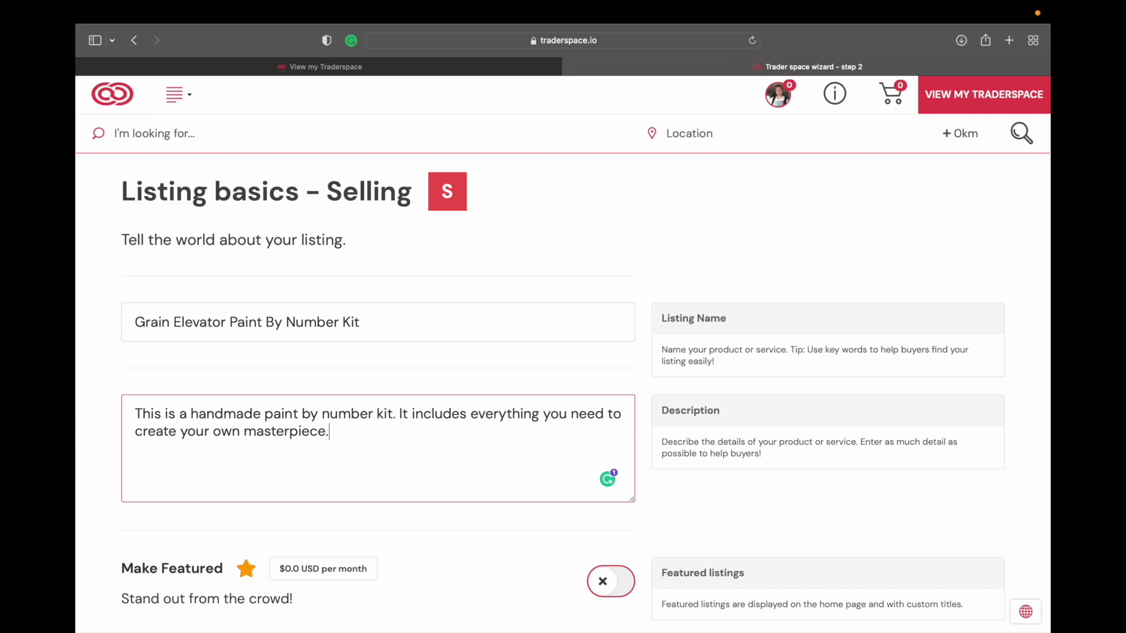
- Try out the Make Featured option for the listing and switch it back off
{"action": "scroll", "coordinate": [476, 443], "scroll_direction": "down", "scroll_amount": 3}
{"action": "scroll", "coordinate": [476, 443], "scroll_direction": "down", "scroll_amount": 3}
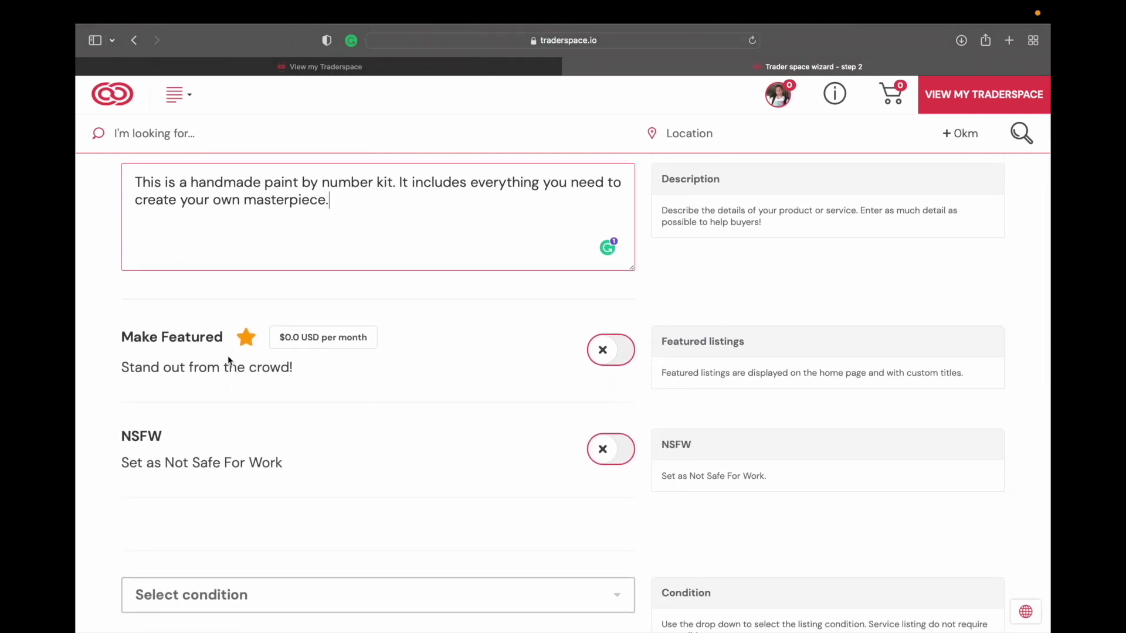
{"action": "left_click", "coordinate": [600, 358]}
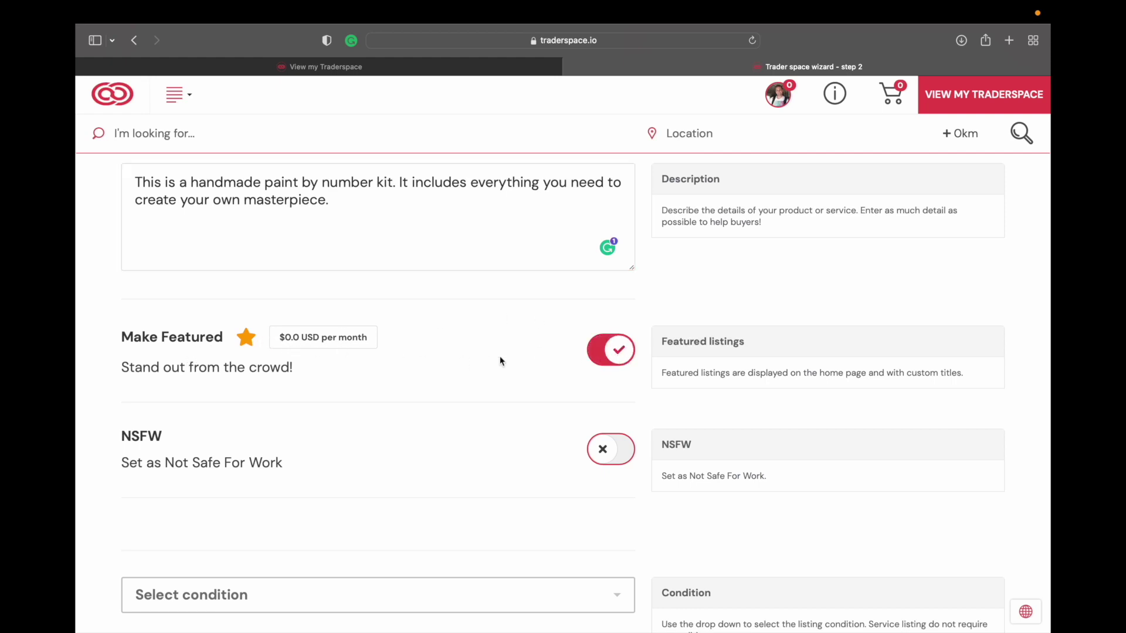
{"action": "left_click", "coordinate": [607, 353]}
{"action": "left_click", "coordinate": [607, 353]}
{"action": "left_click", "coordinate": [606, 354]}
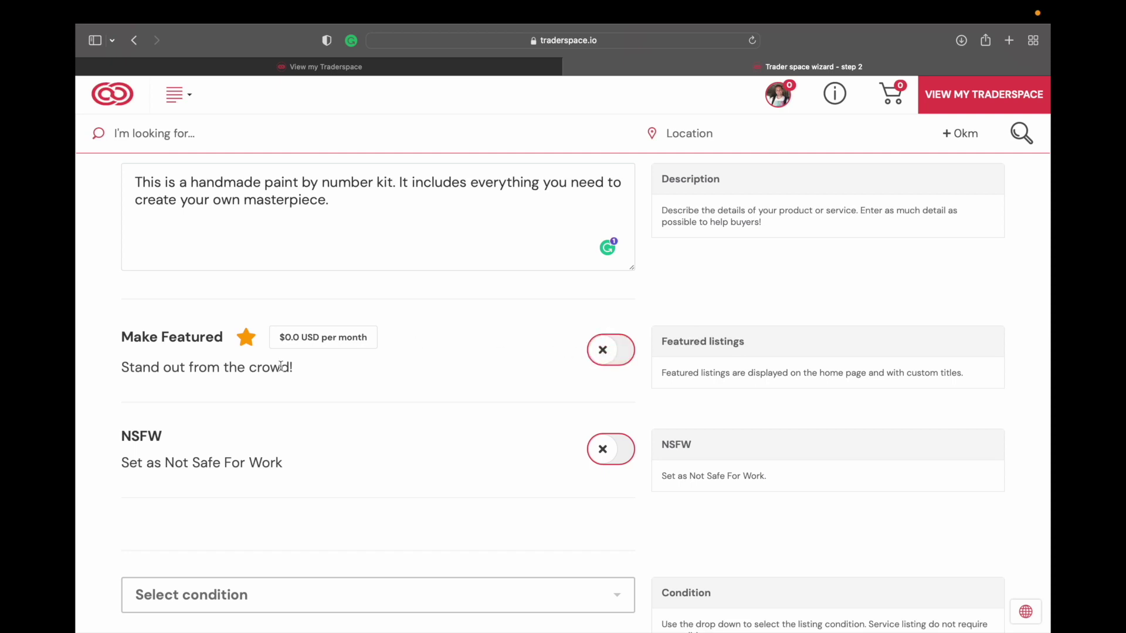
- Set the listing's condition to Brand new
{"action": "scroll", "coordinate": [576, 369], "scroll_direction": "down", "scroll_amount": 1}
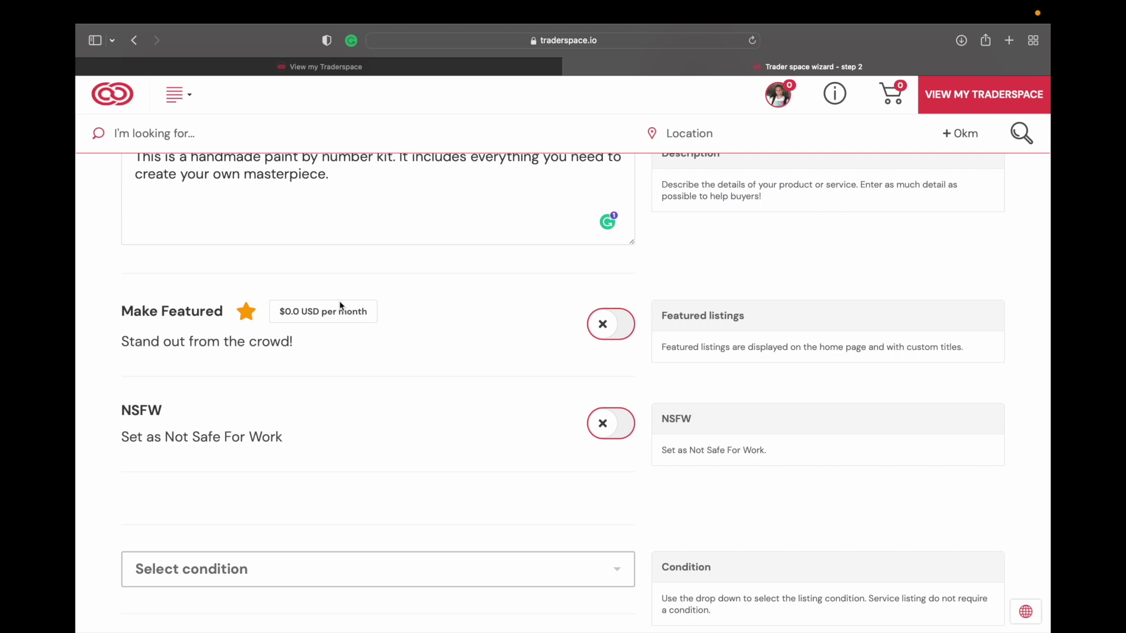
{"action": "scroll", "coordinate": [452, 334], "scroll_direction": "down", "scroll_amount": 2}
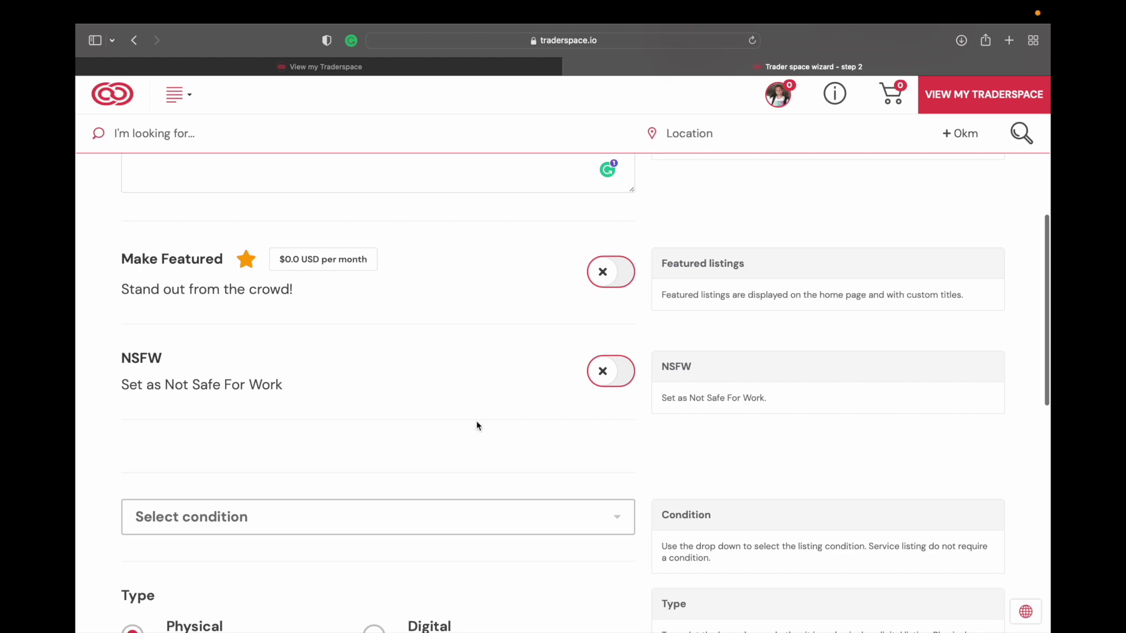
{"action": "scroll", "coordinate": [476, 422], "scroll_direction": "down", "scroll_amount": 5}
{"action": "scroll", "coordinate": [609, 389], "scroll_direction": "down", "scroll_amount": 2}
{"action": "left_click", "coordinate": [627, 276]}
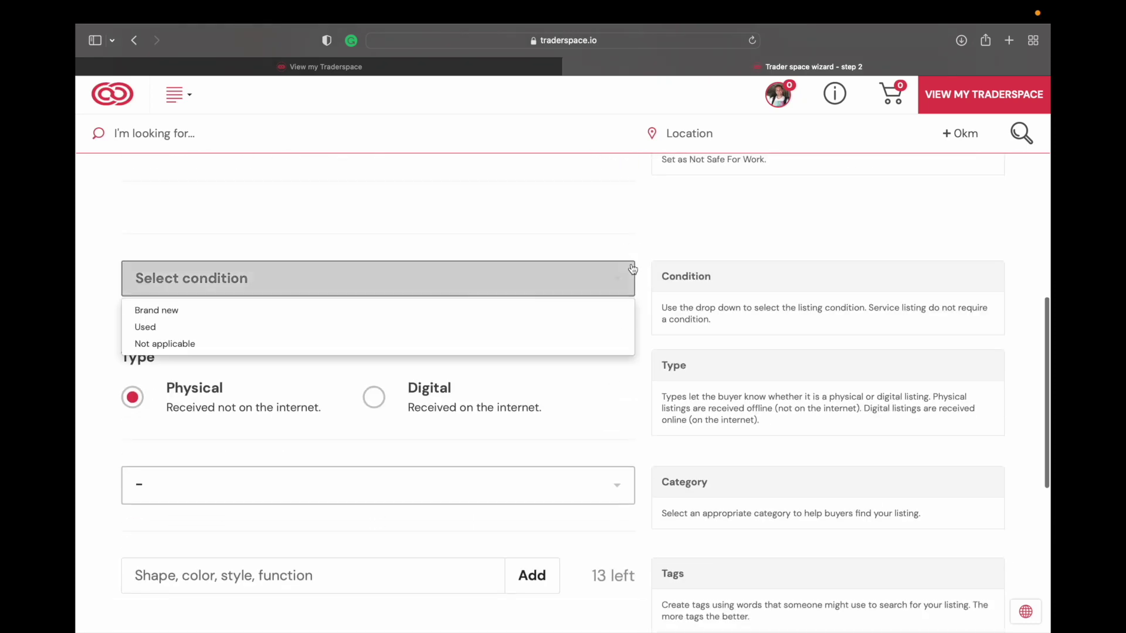
{"action": "left_click", "coordinate": [495, 310]}
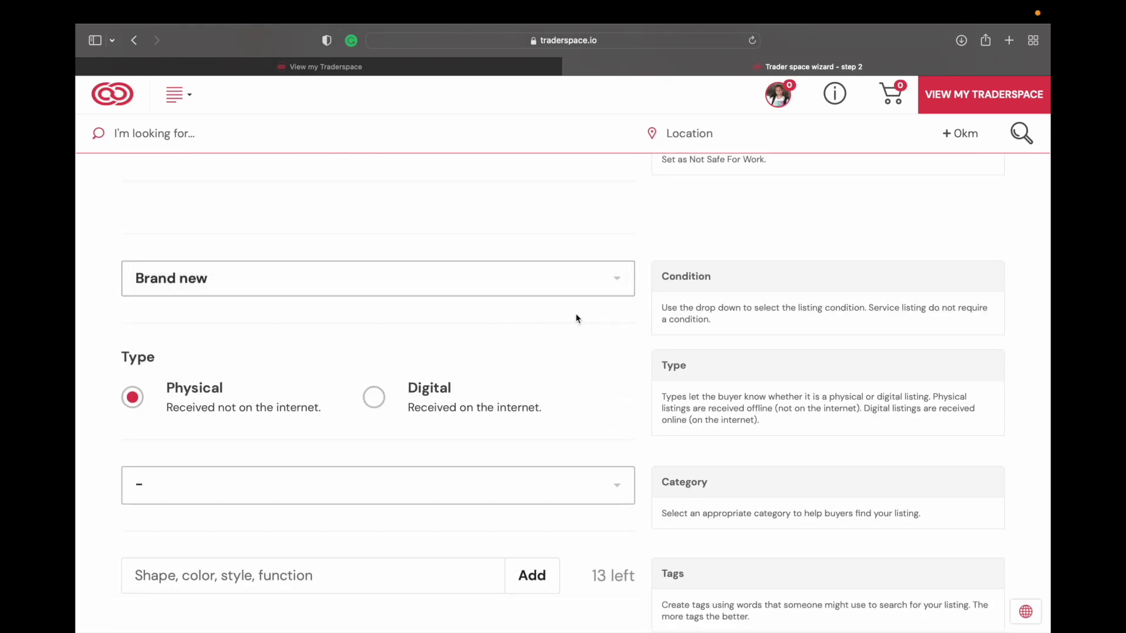
- Set the listing's category to Art under Antiques, Art & Collectables
{"action": "scroll", "coordinate": [575, 318], "scroll_direction": "down", "scroll_amount": 1}
{"action": "scroll", "coordinate": [575, 319], "scroll_direction": "down", "scroll_amount": 2}
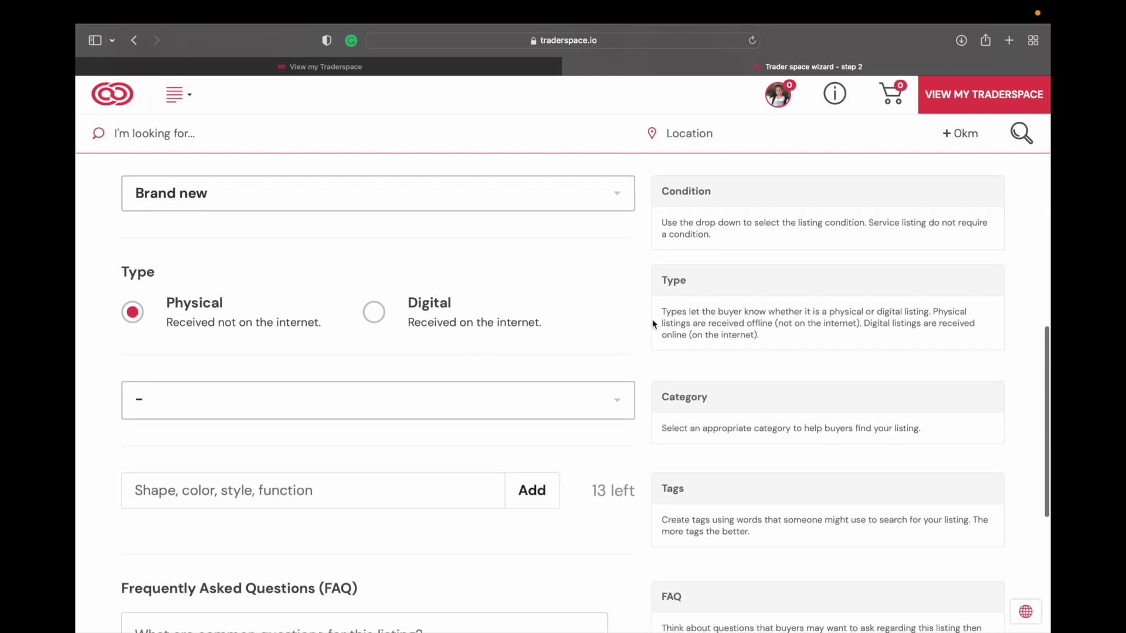
{"action": "scroll", "coordinate": [653, 321], "scroll_direction": "down", "scroll_amount": 2}
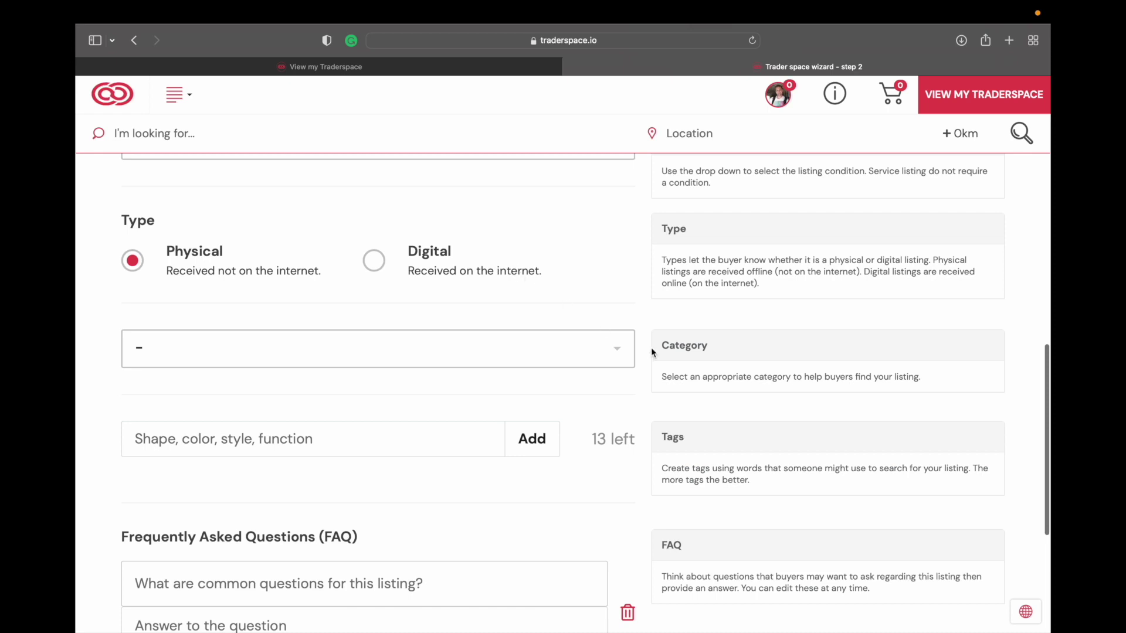
{"action": "scroll", "coordinate": [651, 348], "scroll_direction": "down", "scroll_amount": 2}
{"action": "left_click", "coordinate": [623, 304]}
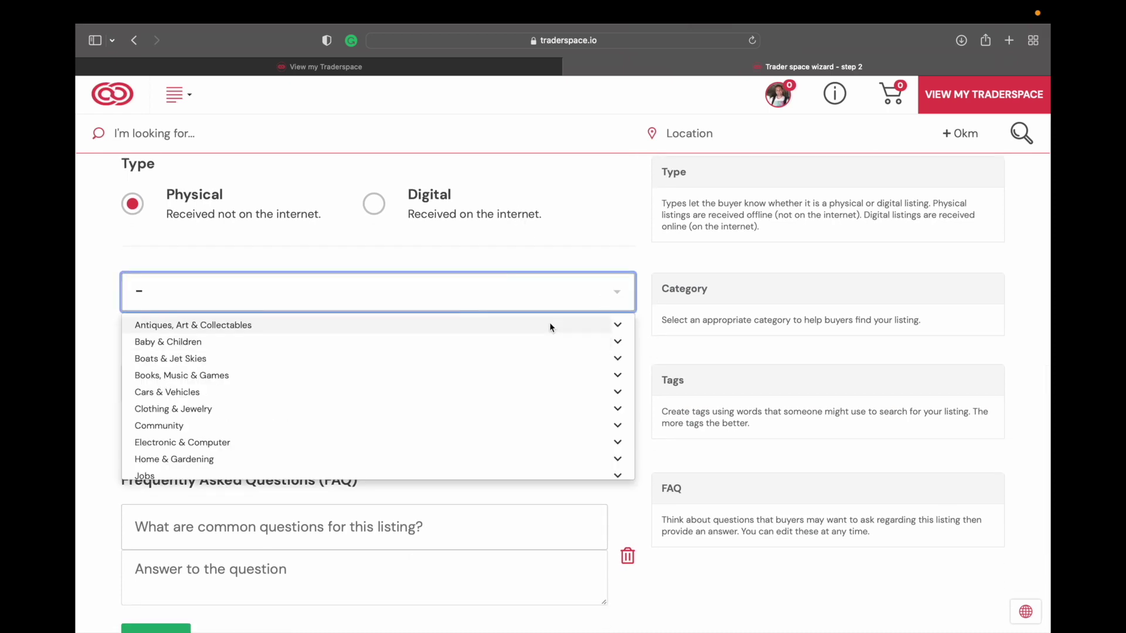
{"action": "scroll", "coordinate": [548, 330], "scroll_direction": "down", "scroll_amount": 5}
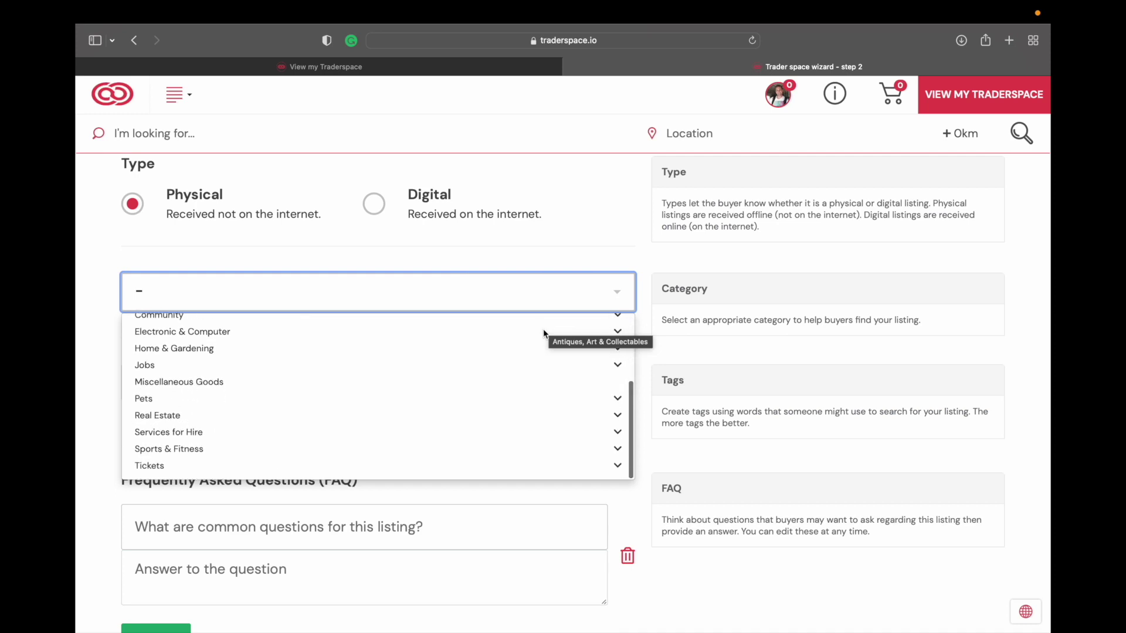
{"action": "scroll", "coordinate": [542, 332], "scroll_direction": "up", "scroll_amount": 5}
{"action": "left_click", "coordinate": [615, 325]}
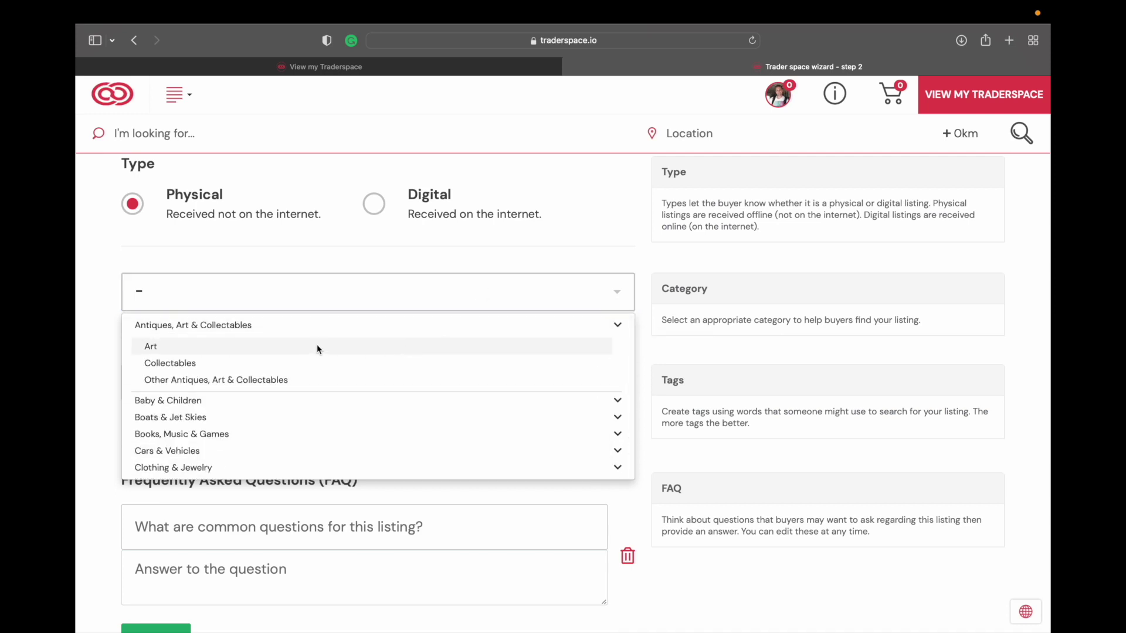
{"action": "left_click", "coordinate": [160, 346]}
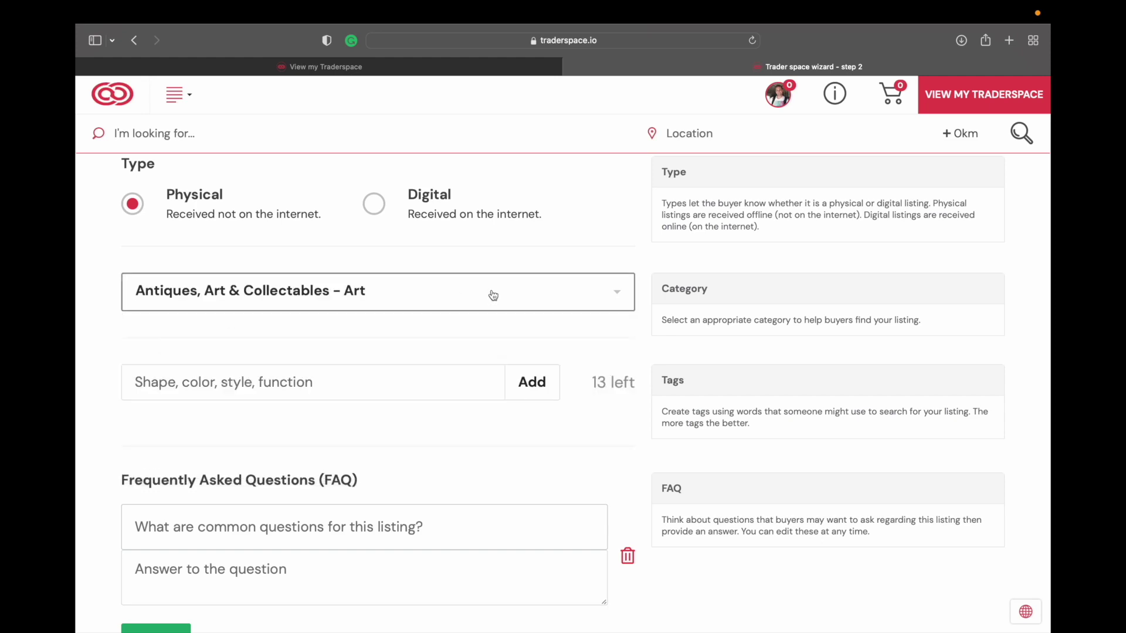
- Change the listing's category to Tools & DIY under Home & Gardening
{"action": "left_click", "coordinate": [620, 296]}
{"action": "scroll", "coordinate": [349, 405], "scroll_direction": "down", "scroll_amount": 2}
{"action": "scroll", "coordinate": [349, 406], "scroll_direction": "up", "scroll_amount": 2}
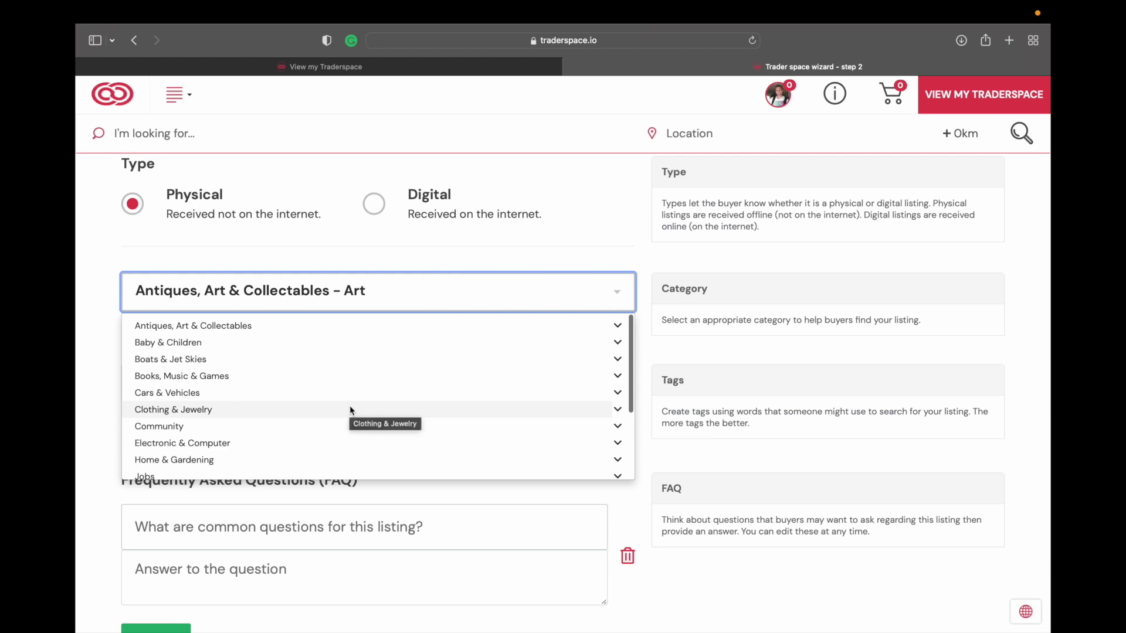
{"action": "scroll", "coordinate": [350, 409], "scroll_direction": "down", "scroll_amount": 5}
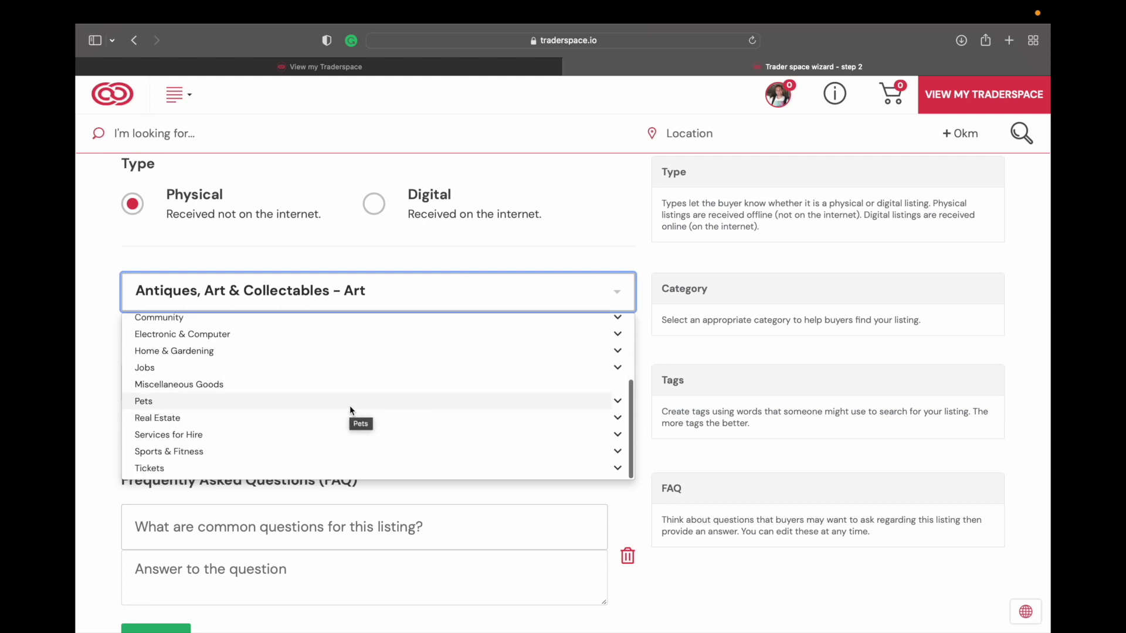
{"action": "scroll", "coordinate": [543, 401], "scroll_direction": "up", "scroll_amount": 5}
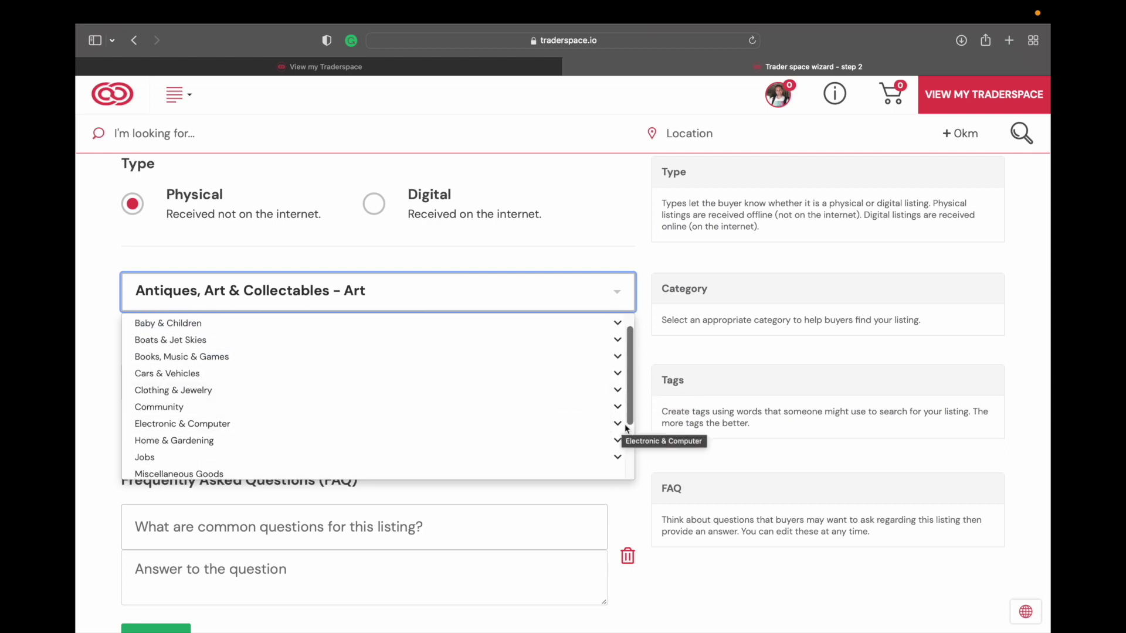
{"action": "left_click", "coordinate": [618, 441]}
{"action": "scroll", "coordinate": [549, 422], "scroll_direction": "down", "scroll_amount": 5}
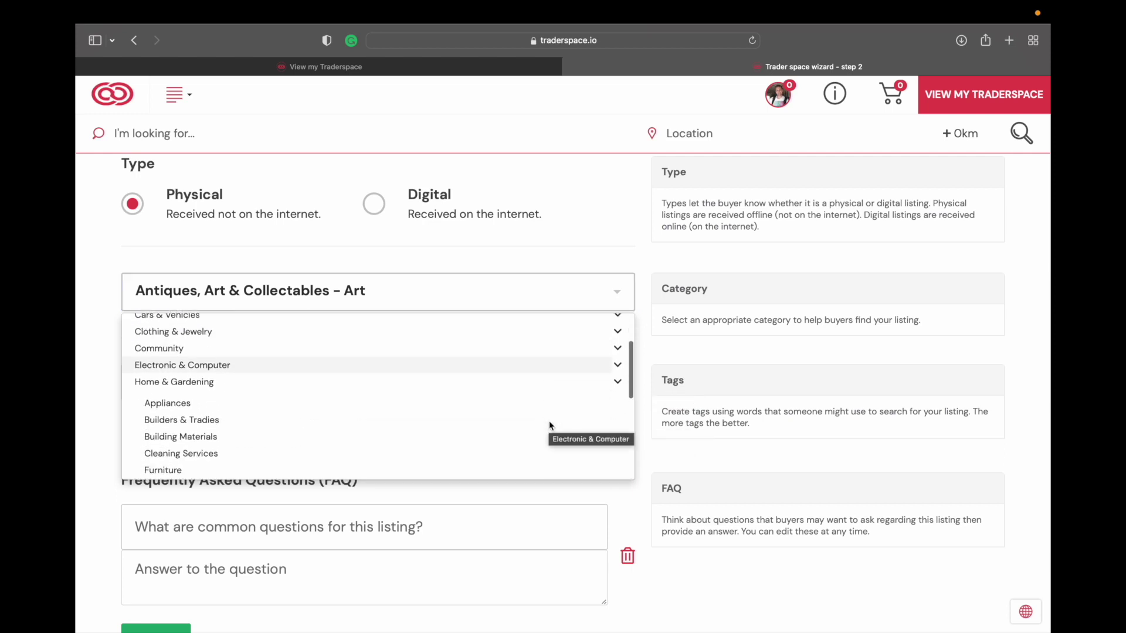
{"action": "scroll", "coordinate": [550, 425], "scroll_direction": "down", "scroll_amount": 1}
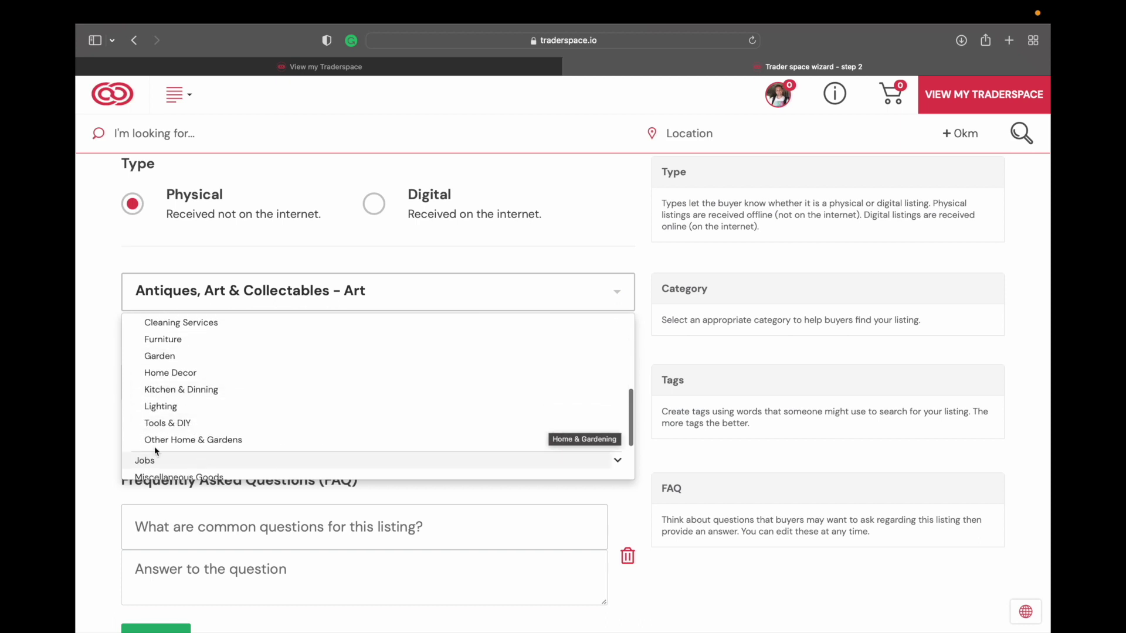
{"action": "left_click", "coordinate": [187, 423]}
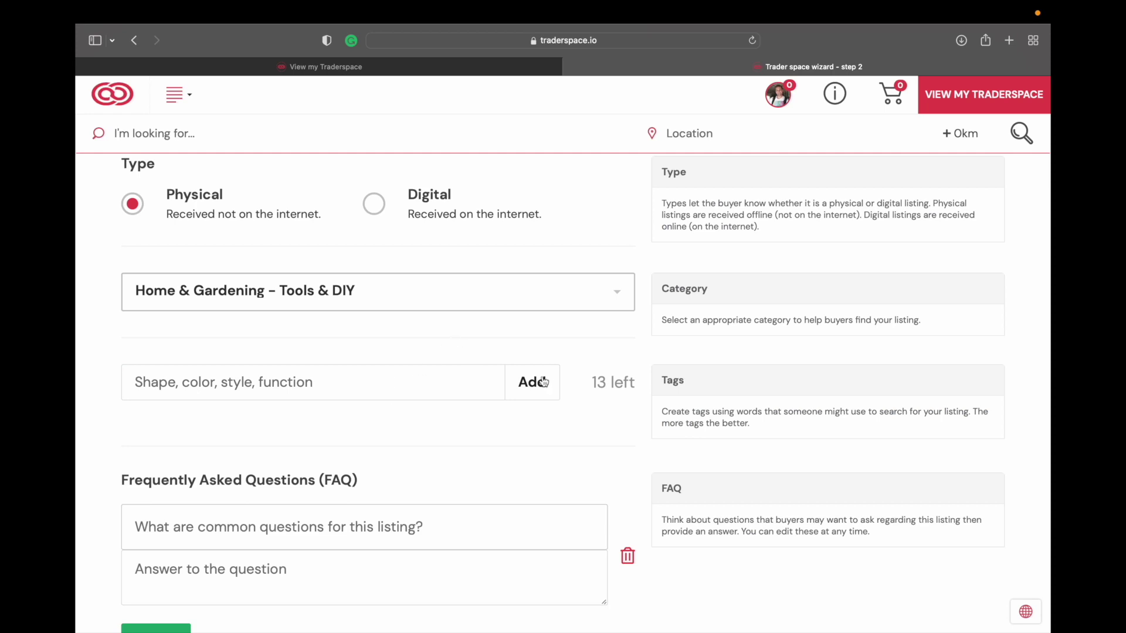
- Add "Grain Elevators" and "Acrylic Painting" as tags for the listing
{"action": "left_click", "coordinate": [314, 395]}
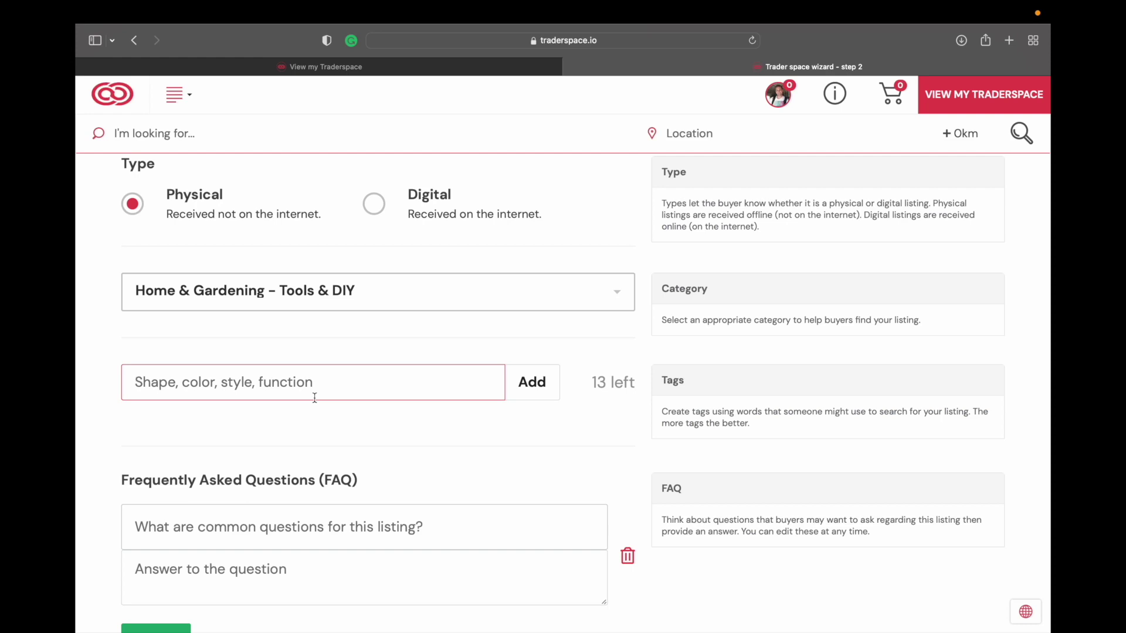
{"action": "type", "text": "Grain E"}
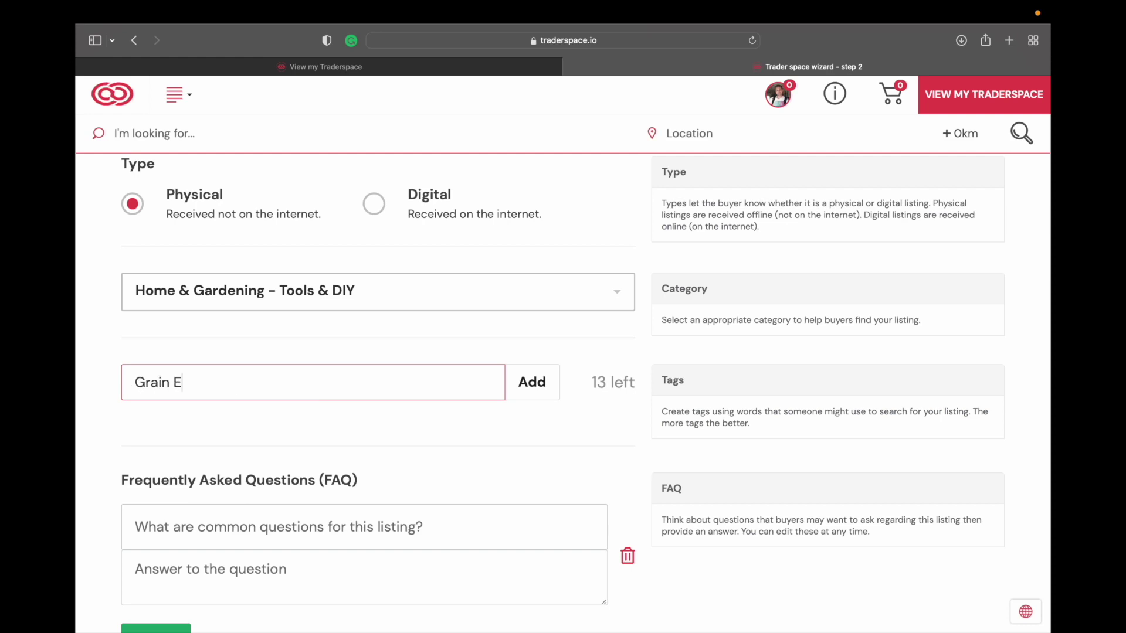
{"action": "type", "text": "levators"}
{"action": "key", "text": "Return"}
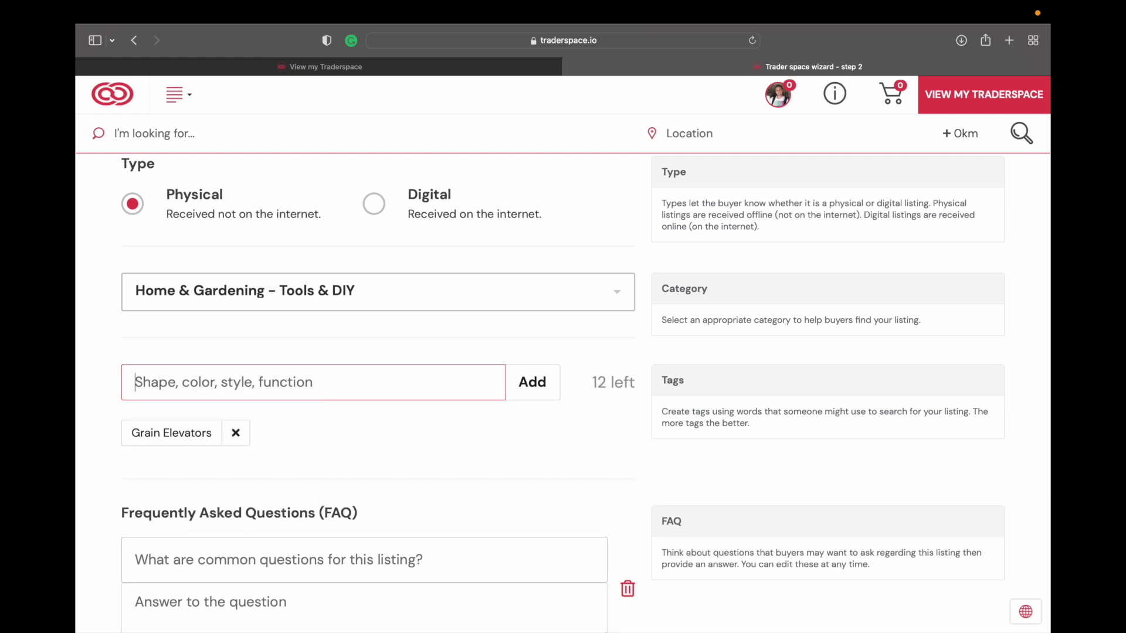
{"action": "type", "text": "Acrylic Piantin"}
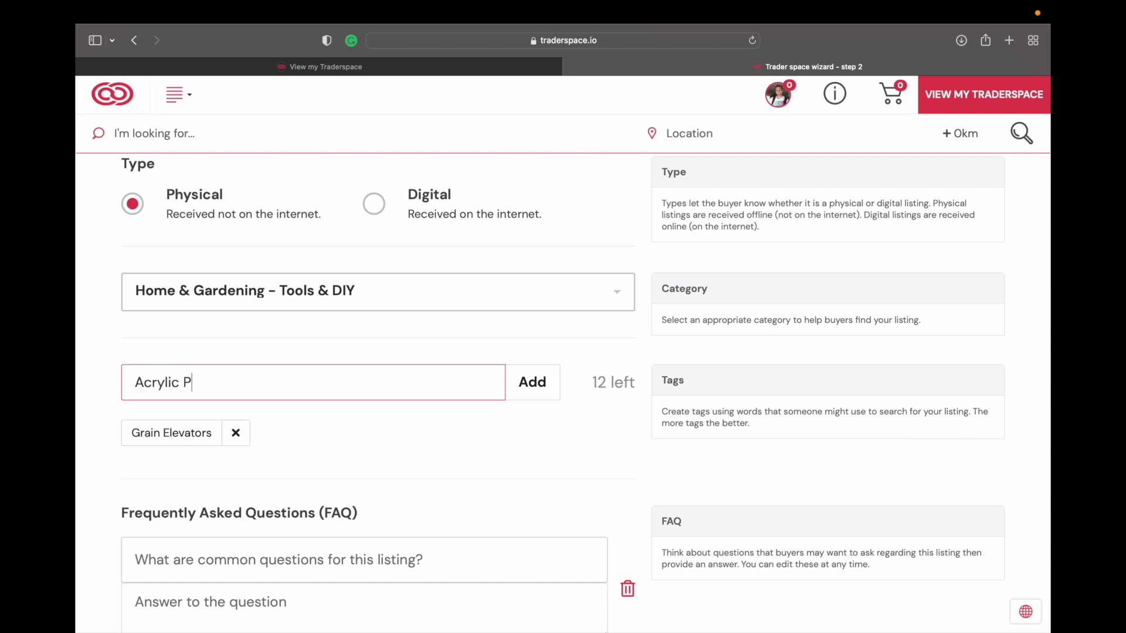
{"action": "key", "text": "BackSpace"}
{"action": "key", "text": "BackSpace"}
{"action": "key", "text": "BackSpace"}
{"action": "key", "text": "BackSpace"}
{"action": "key", "text": "BackSpace"}
{"action": "key", "text": "BackSpace"}
{"action": "type", "text": "ainting"}
{"action": "key", "text": "Return"}
- Add two more tags to the listing, "paint by number" and "do it yourself art"
{"action": "type", "text": "paint by "}
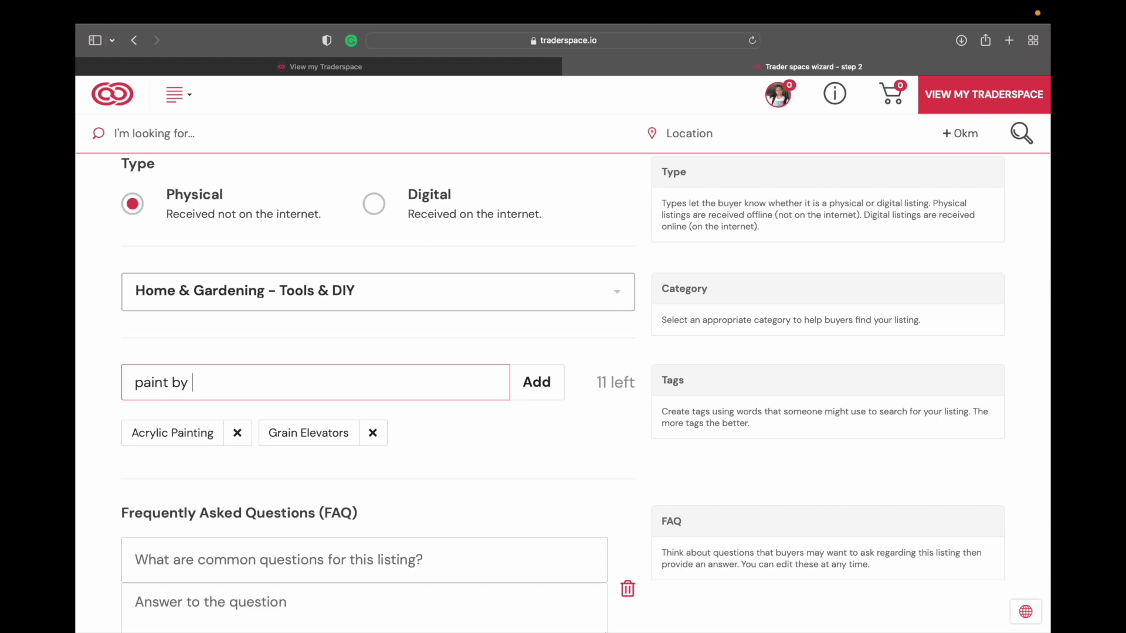
{"action": "type", "text": "number"}
{"action": "key", "text": "Return"}
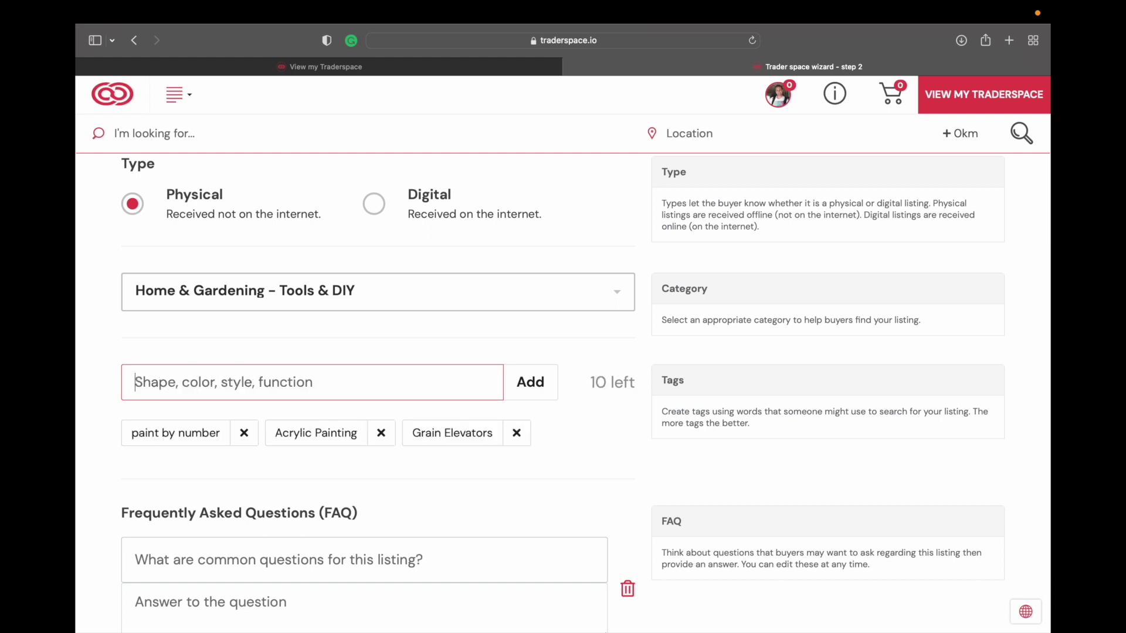
{"action": "type", "text": "do it "}
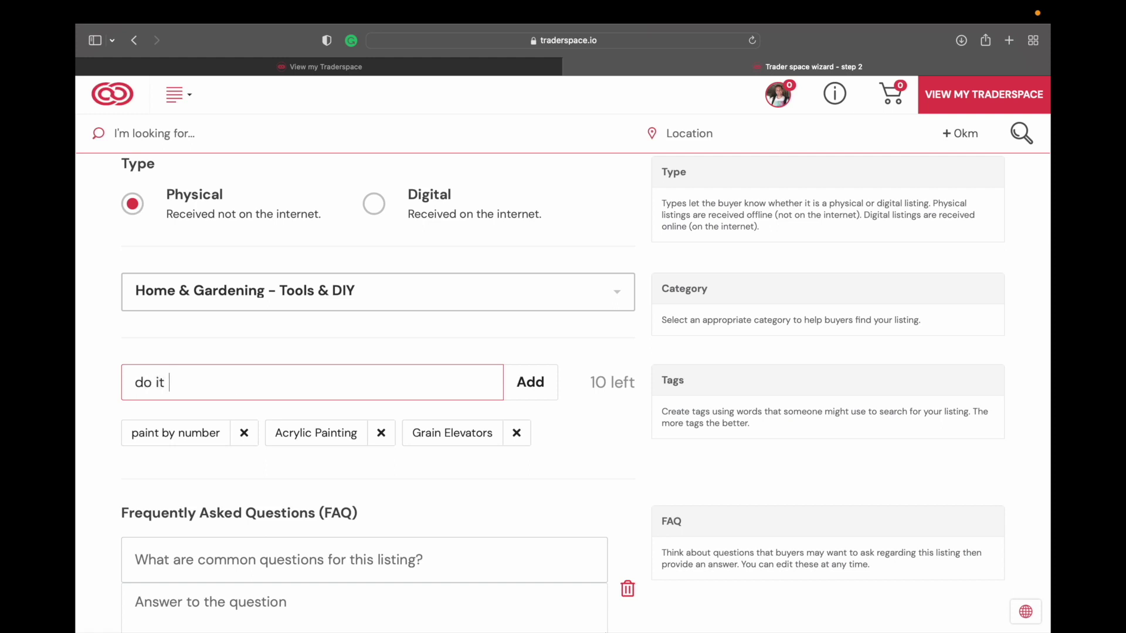
{"action": "type", "text": "yourself art"}
{"action": "key", "text": "Return"}
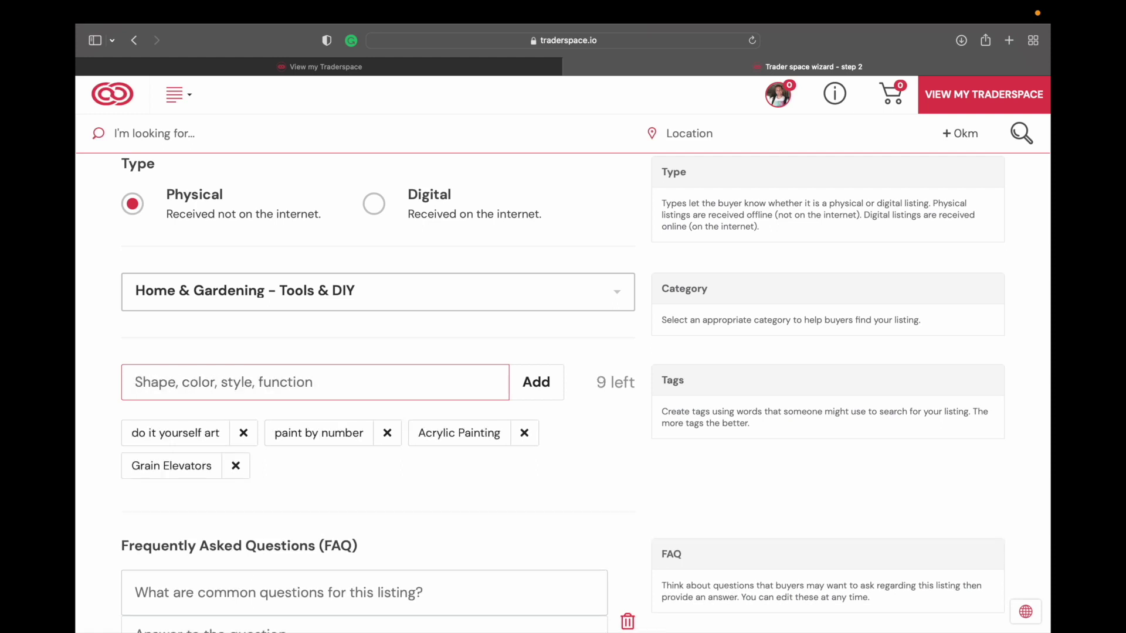
- Add three more tags to the listing: "original art", "grain silos" and "colourful art"
{"action": "type", "text": "original art"}
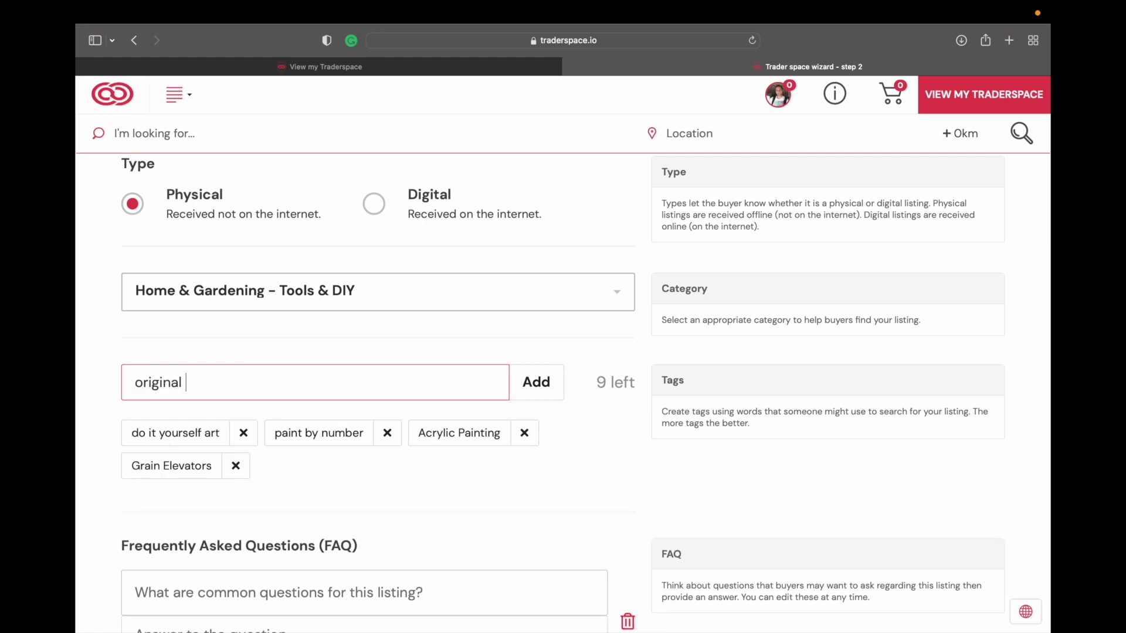
{"action": "key", "text": "Return"}
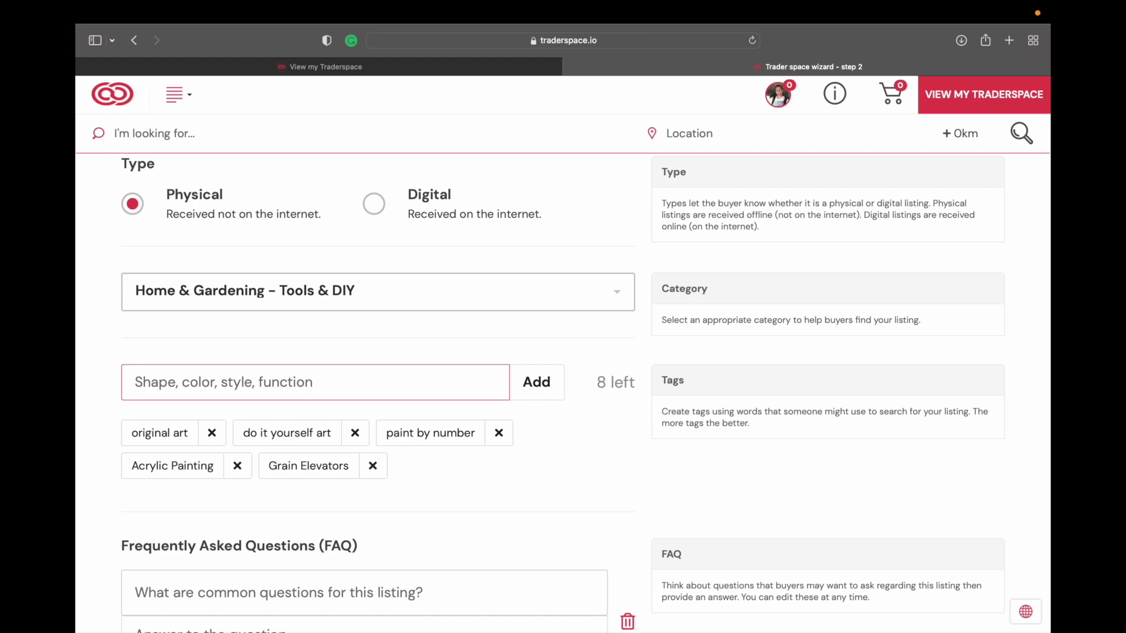
{"action": "type", "text": "grain silos"}
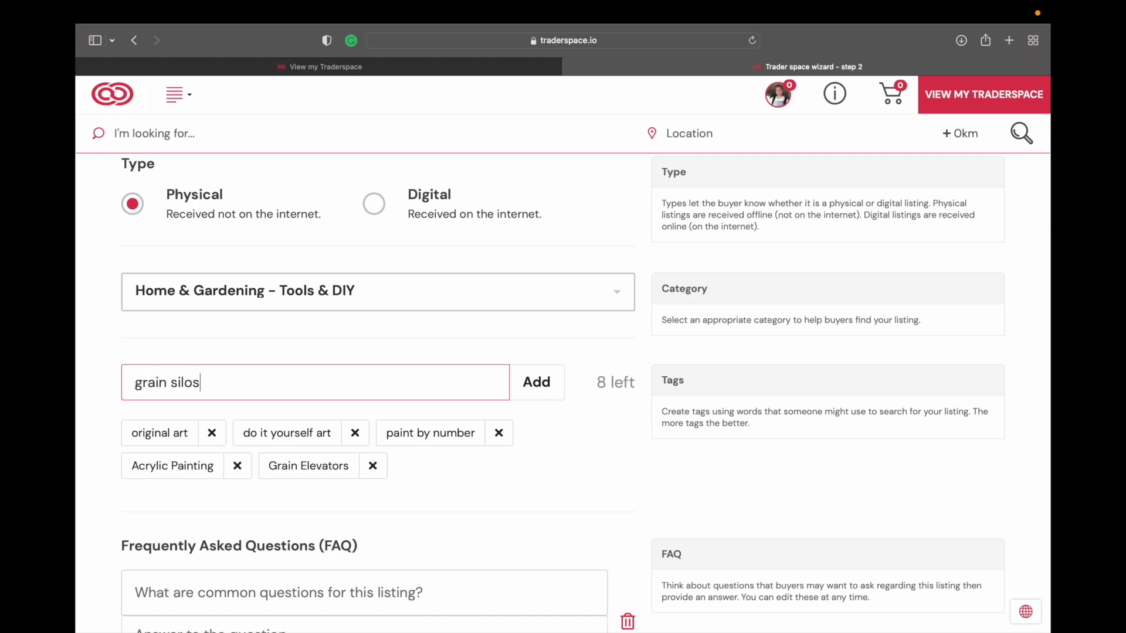
{"action": "key", "text": "Return"}
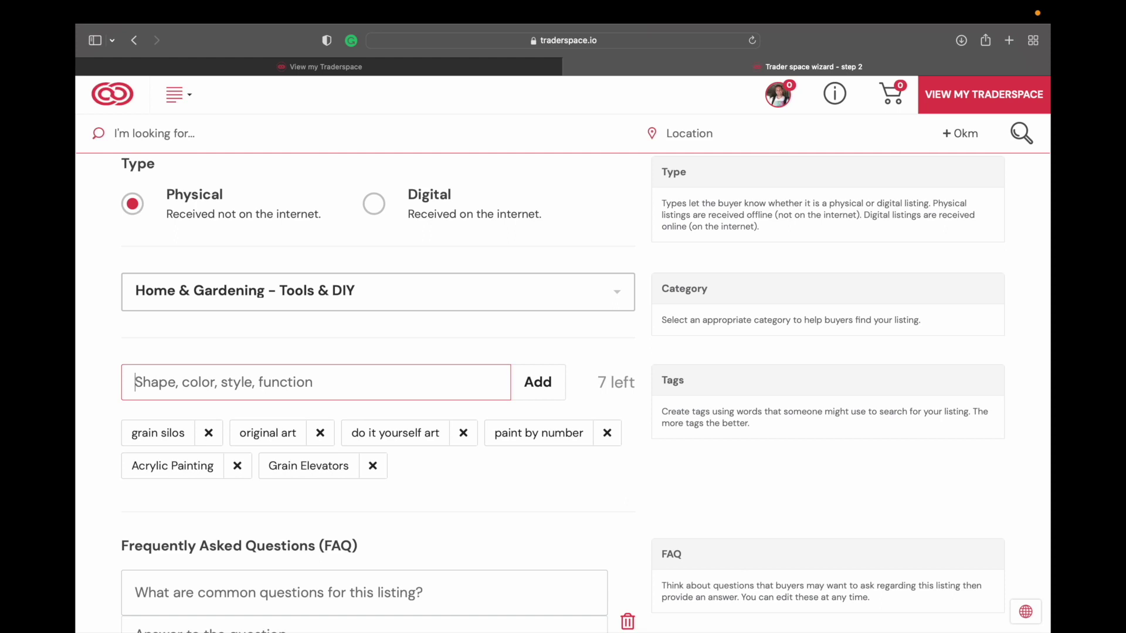
{"action": "type", "text": "colourful art"}
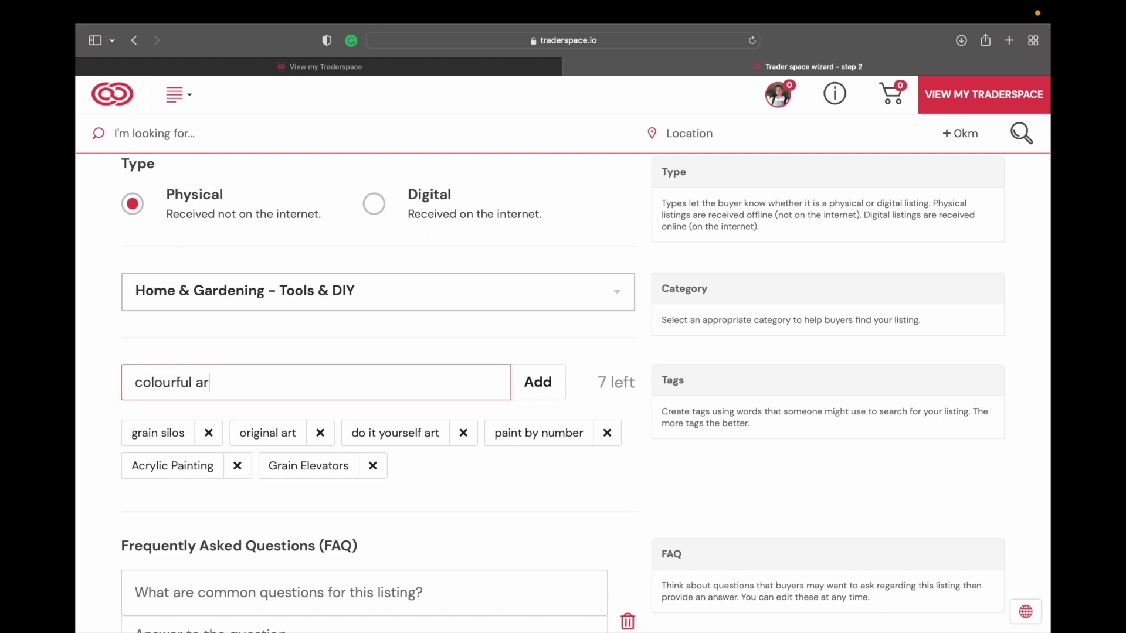
{"action": "key", "text": "Return"}
- Add "artist gifts" as another tag for the listing
{"action": "type", "text": "art gift"}
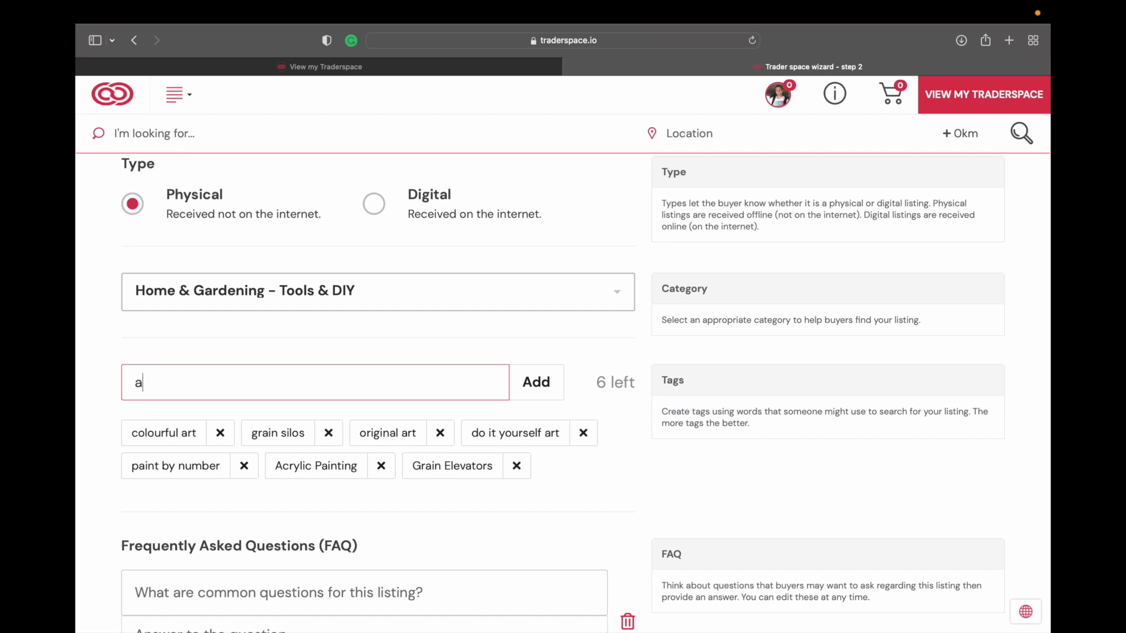
{"action": "key", "text": "BackSpace"}
{"action": "key", "text": "BackSpace"}
{"action": "key", "text": "BackSpace"}
{"action": "key", "text": "BackSpace"}
{"action": "key", "text": "BackSpace"}
{"action": "type", "text": "ist gifts"}
{"action": "key", "text": "Return"}
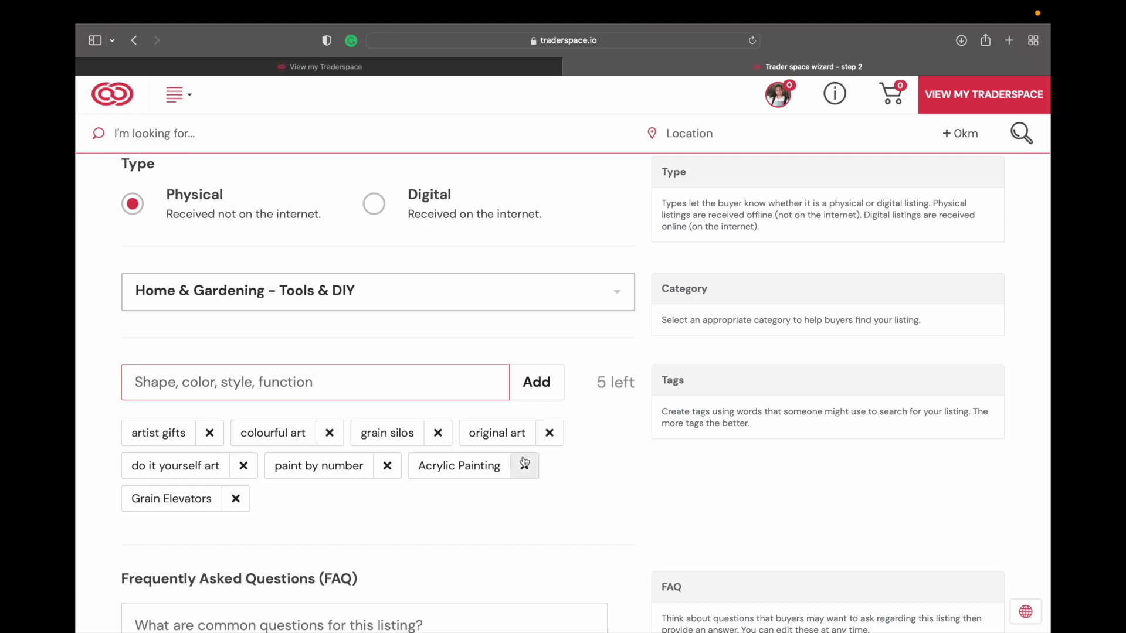
- Fill in the first FAQ with the question "How long is the processing time?" and the answer "1-2 weeks."
{"action": "scroll", "coordinate": [523, 463], "scroll_direction": "down", "scroll_amount": 3}
{"action": "scroll", "coordinate": [573, 421], "scroll_direction": "down", "scroll_amount": 2}
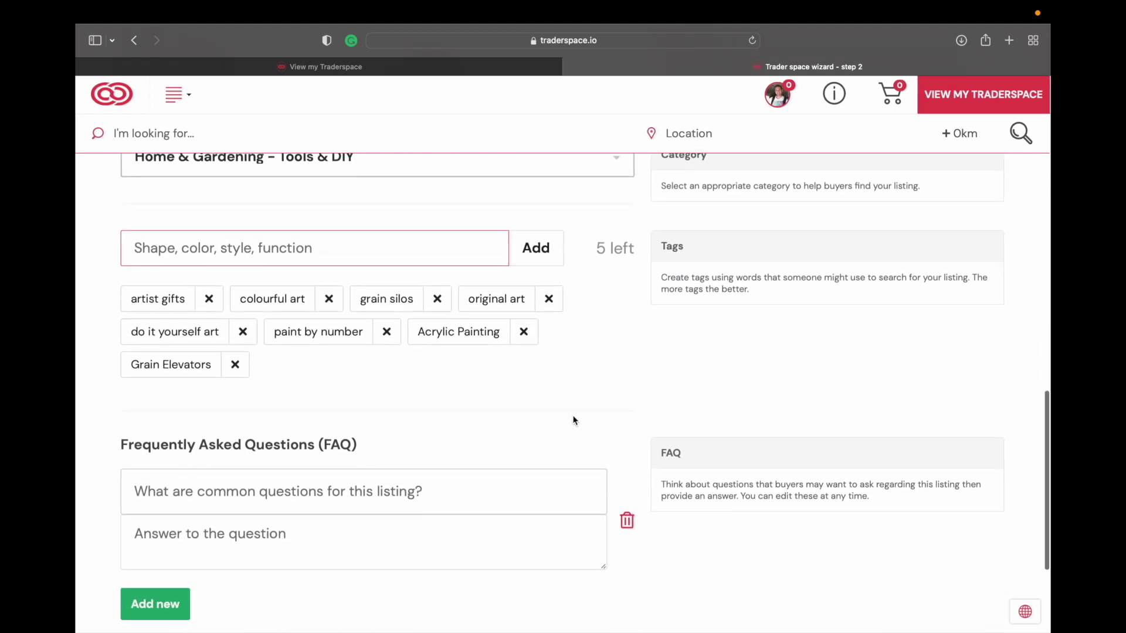
{"action": "scroll", "coordinate": [573, 419], "scroll_direction": "down", "scroll_amount": 3}
{"action": "scroll", "coordinate": [472, 398], "scroll_direction": "down", "scroll_amount": 3}
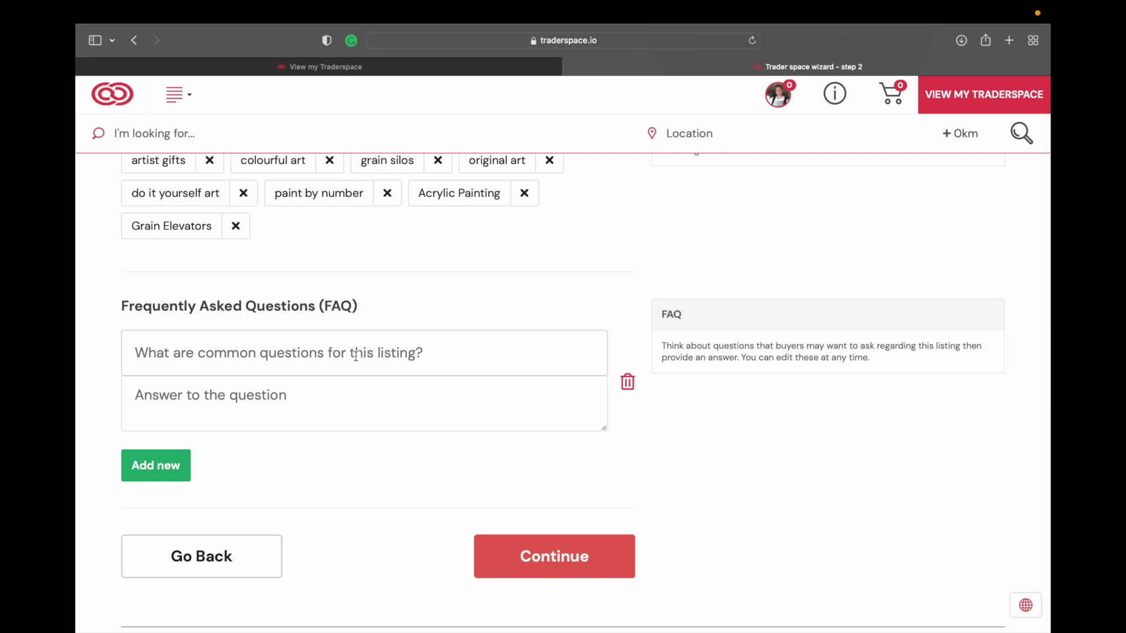
{"action": "left_click", "coordinate": [351, 356]}
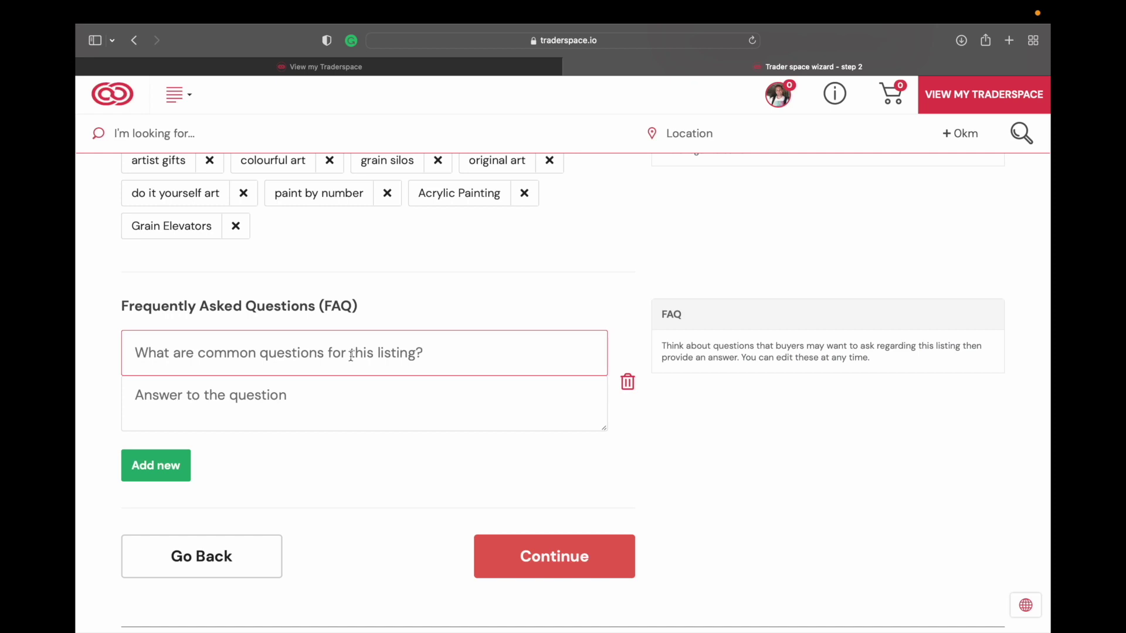
{"action": "type", "text": "H"}
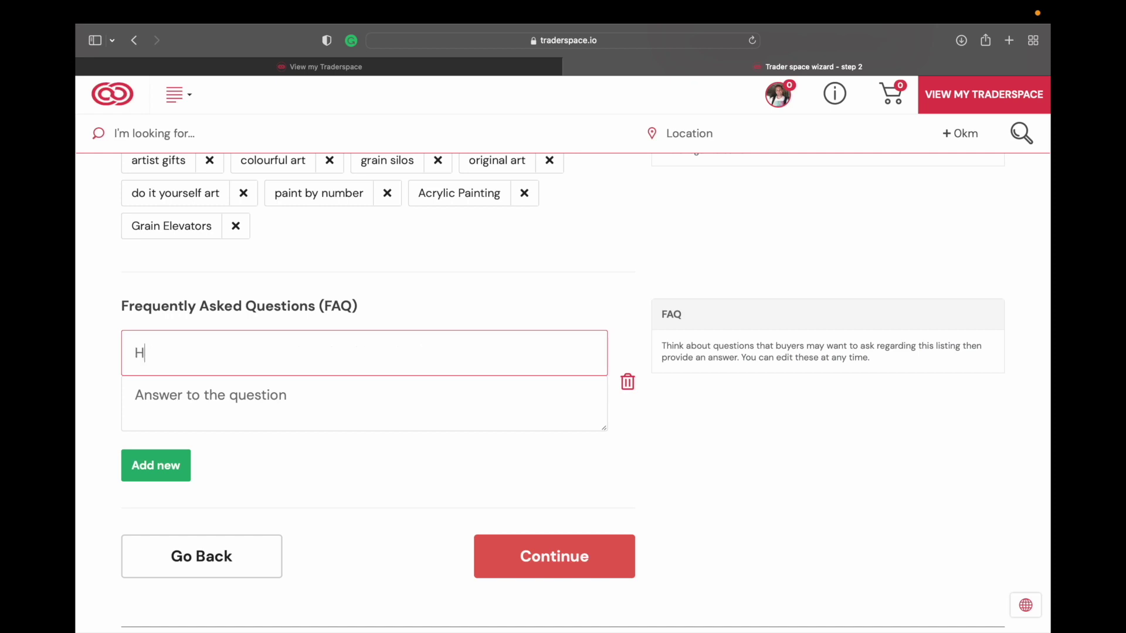
{"action": "type", "text": "ow long is the pro"}
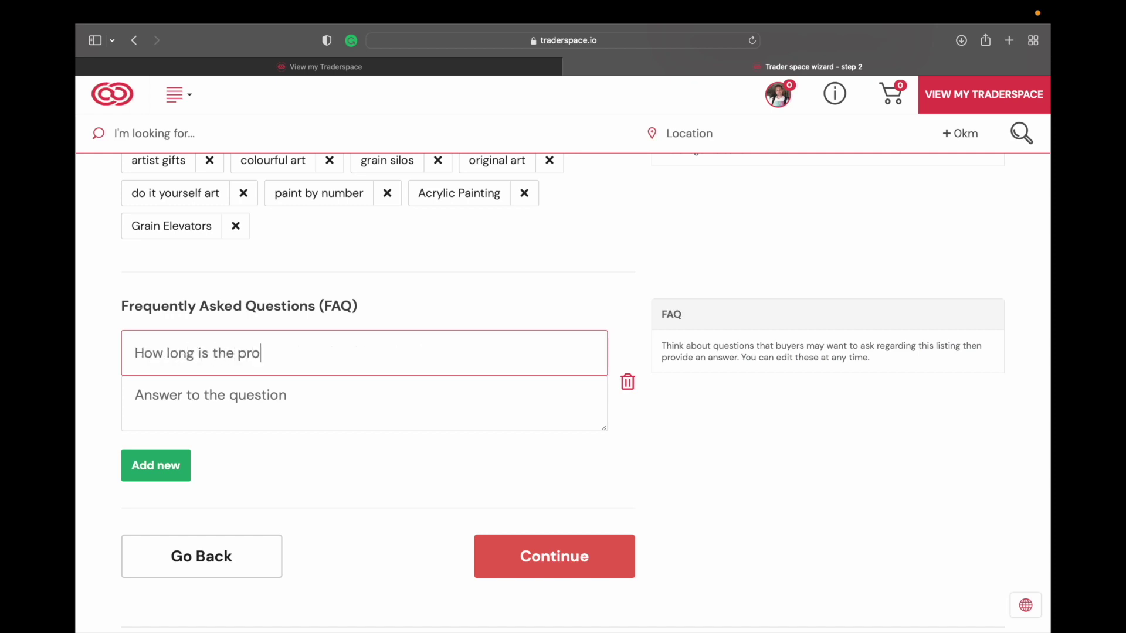
{"action": "type", "text": "cessing time?"}
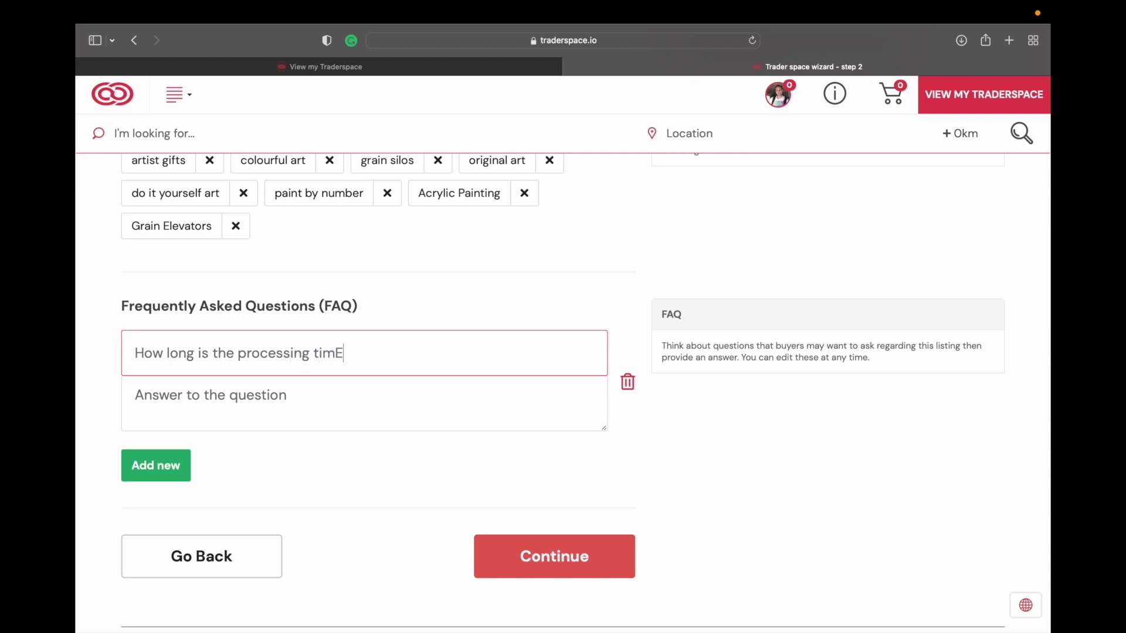
{"action": "left_click", "coordinate": [298, 390]}
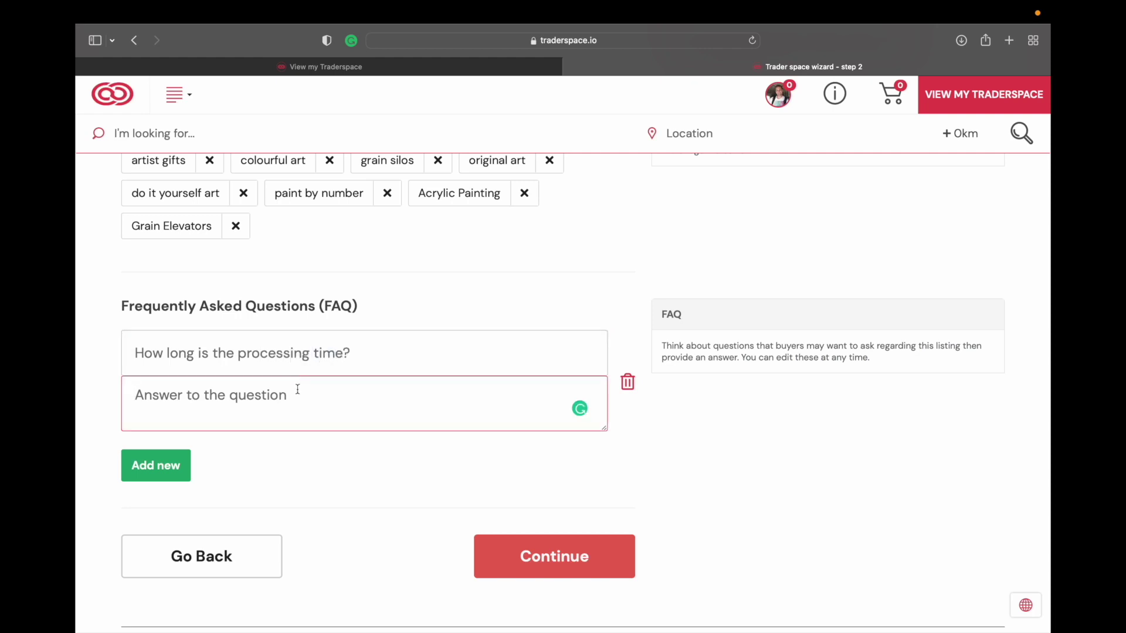
{"action": "type", "text": "1"}
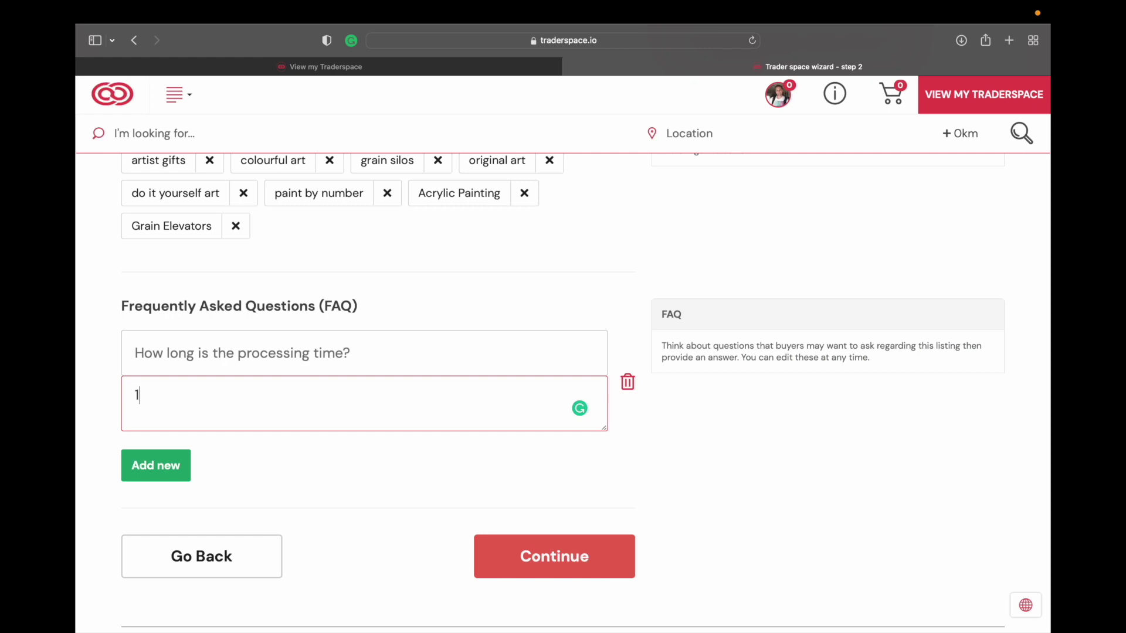
{"action": "type", "text": "-2 weeks."}
- Add a second FAQ asking "What kind of paint is used?" with the answer "Liquitex Basics Acrylic Paint."
{"action": "left_click", "coordinate": [176, 462]}
{"action": "left_click", "coordinate": [235, 461]}
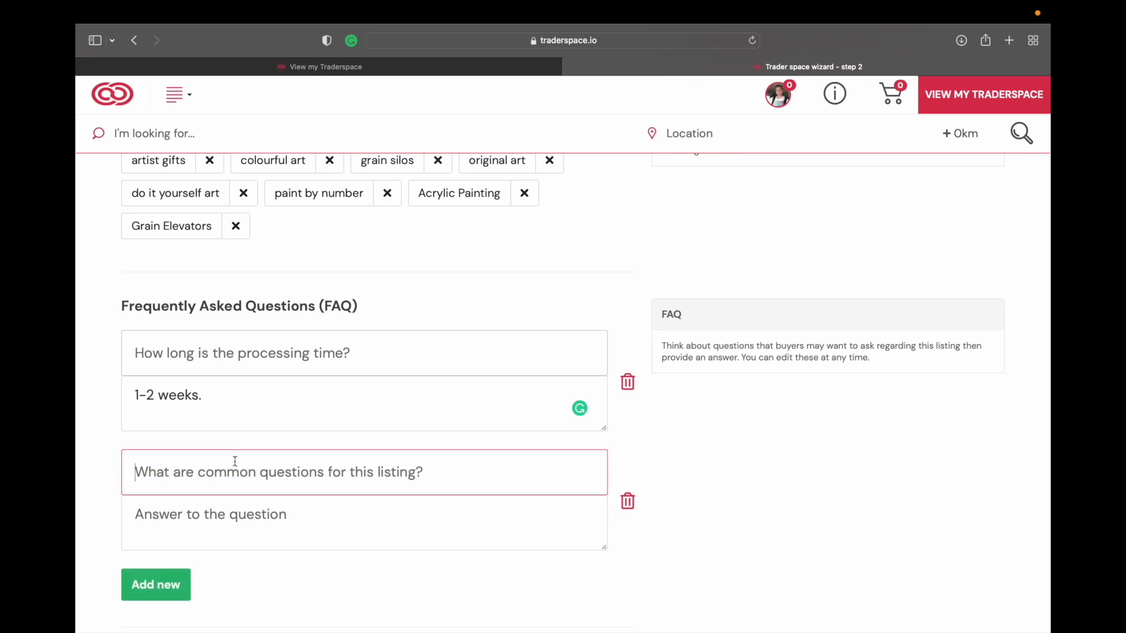
{"action": "type", "text": "What ki"}
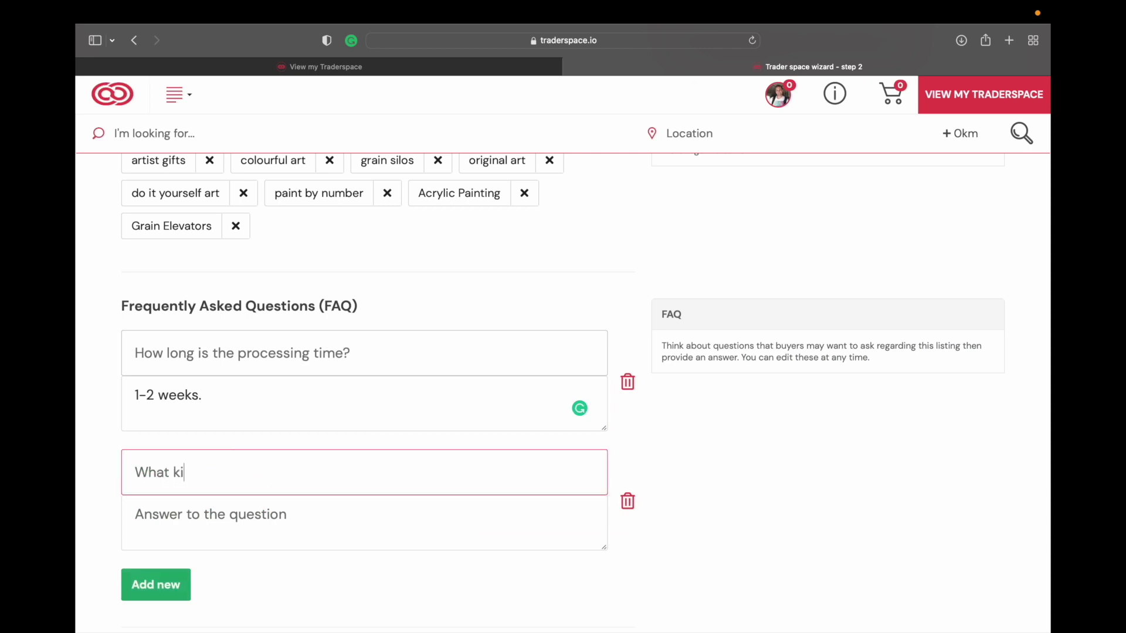
{"action": "type", "text": "nd of paint is used?"}
{"action": "left_click", "coordinate": [197, 513]}
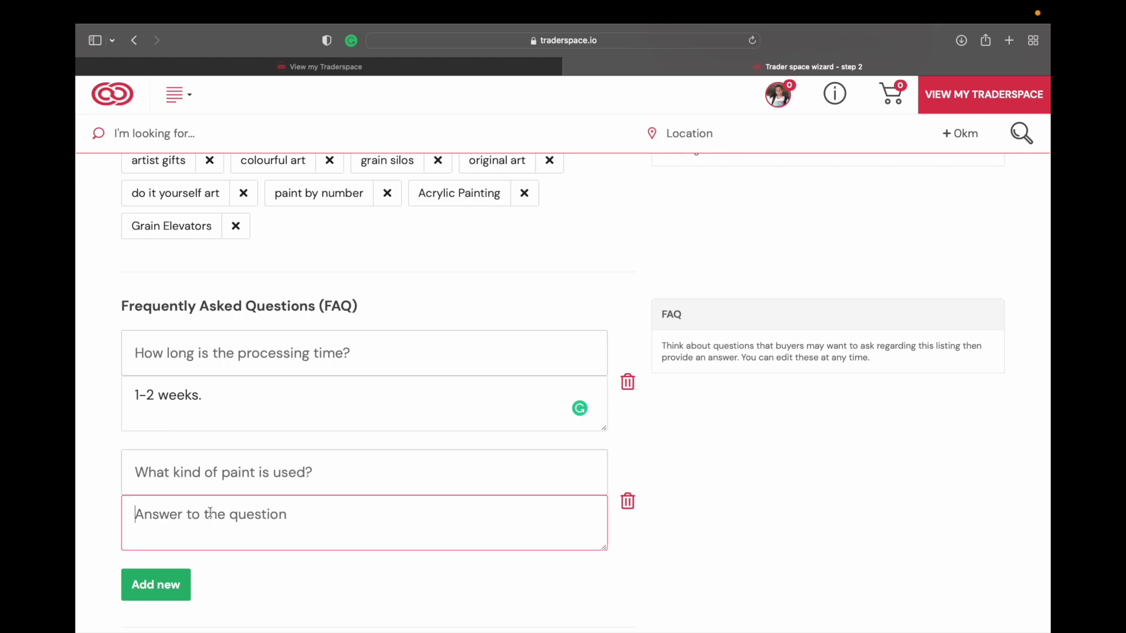
{"action": "type", "text": "Liqui"}
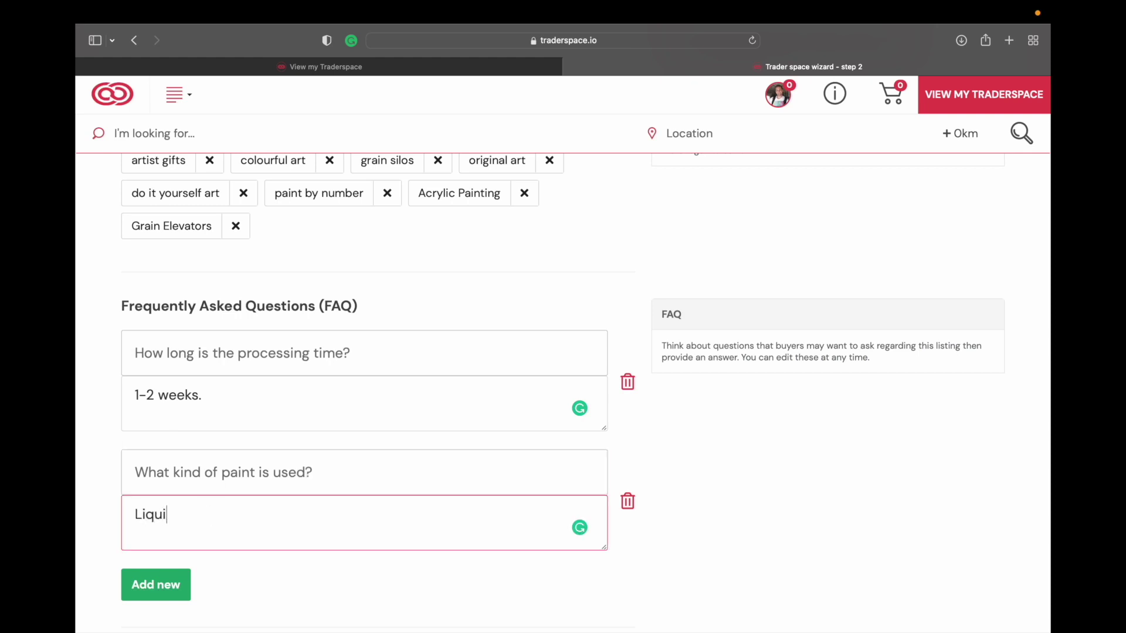
{"action": "type", "text": "tex Basics Acrylic Paint."}
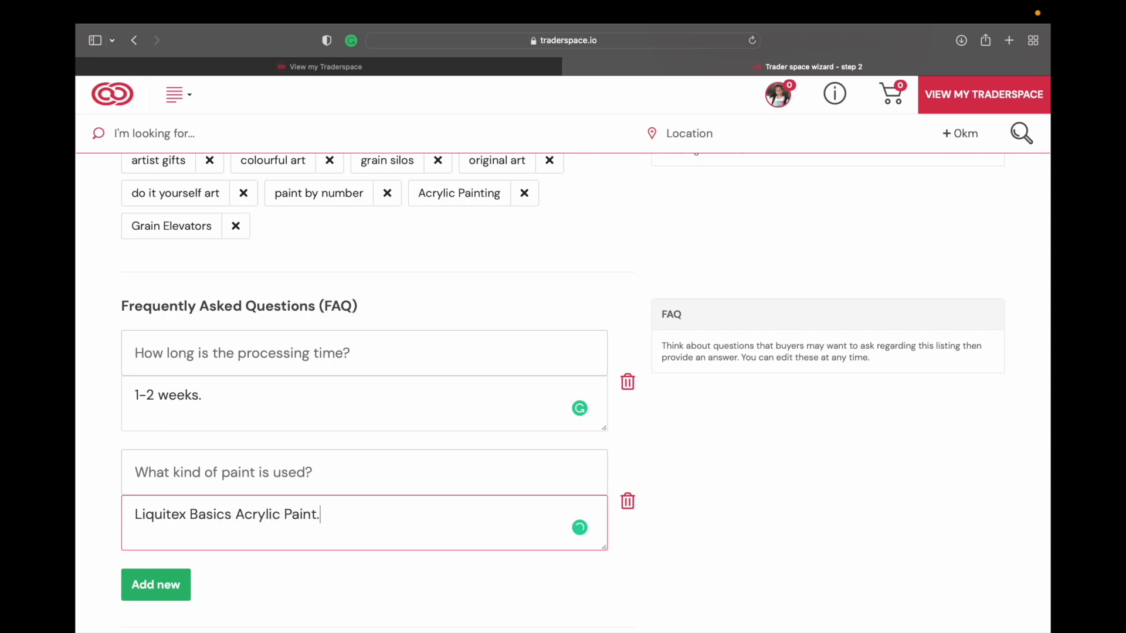
{"action": "left_click", "coordinate": [151, 587]}
{"action": "scroll", "coordinate": [240, 493], "scroll_direction": "down", "scroll_amount": 3}
{"action": "left_click", "coordinate": [241, 503]}
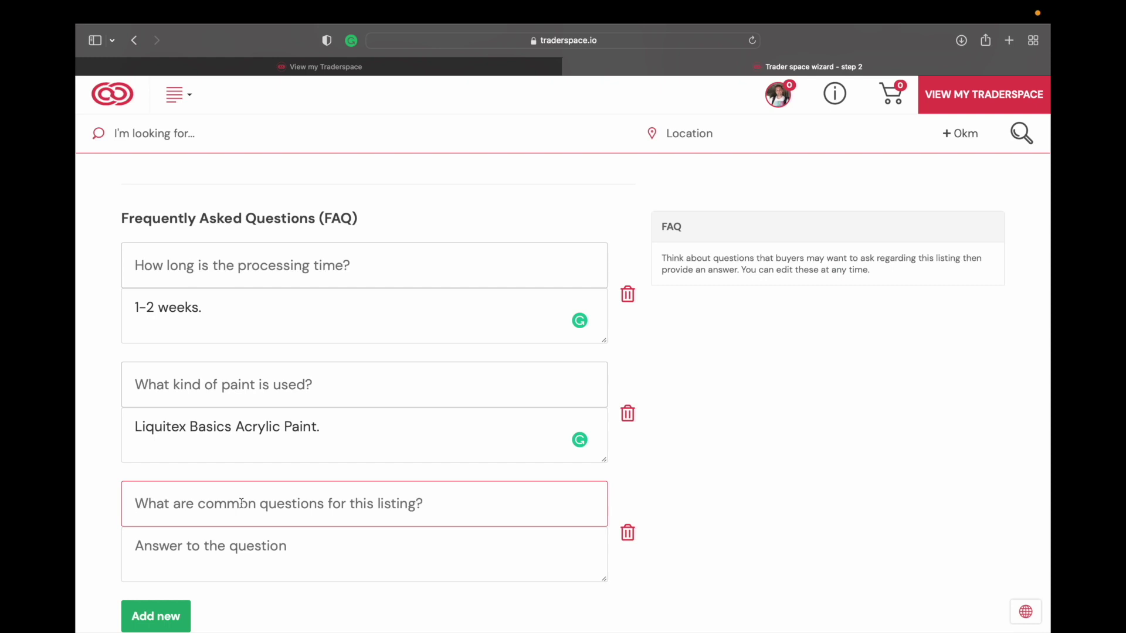
{"action": "left_click", "coordinate": [627, 544]}
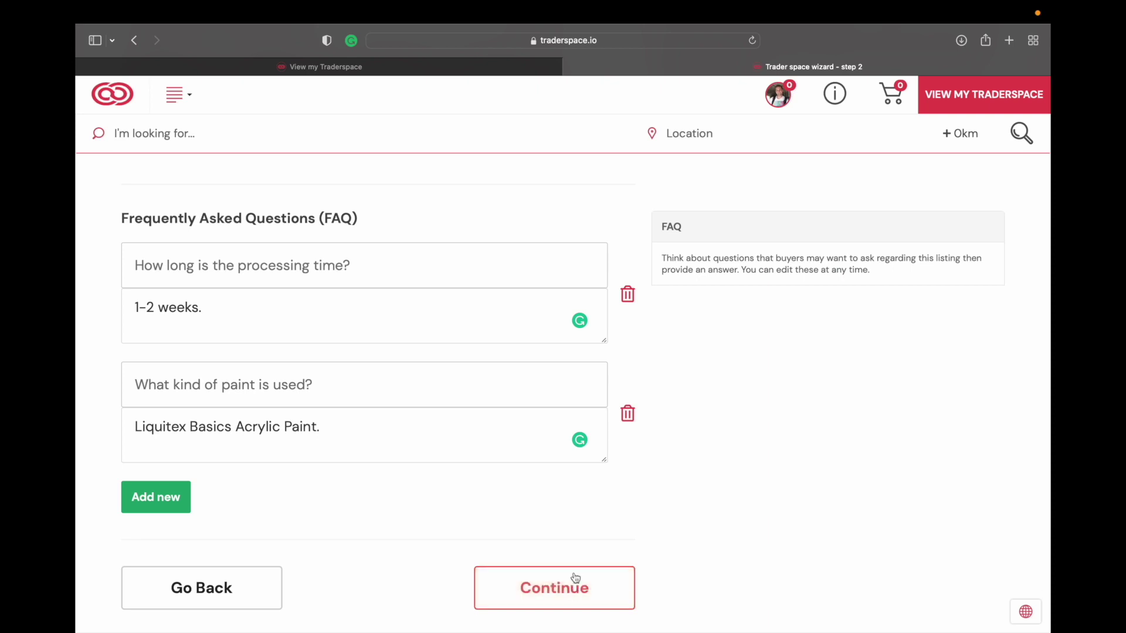
- Continue to the inventory and pricing page and set the listing's price to 30
{"action": "scroll", "coordinate": [573, 582], "scroll_direction": "down", "scroll_amount": 2}
{"action": "left_click", "coordinate": [571, 501]}
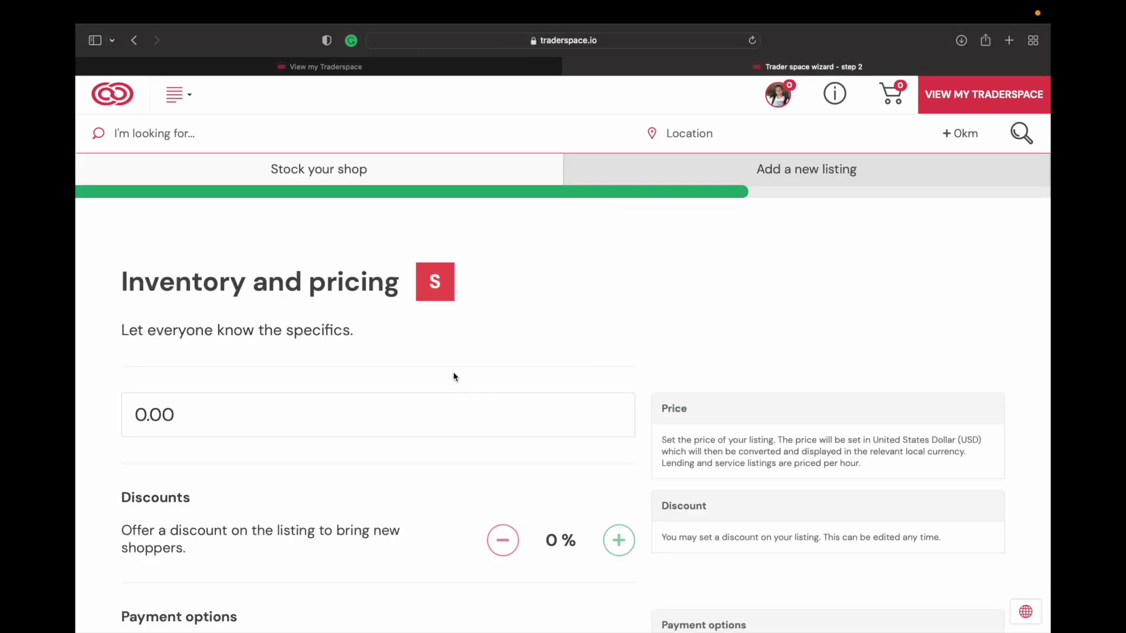
{"action": "scroll", "coordinate": [386, 347], "scroll_direction": "down", "scroll_amount": 3}
{"action": "left_click", "coordinate": [381, 351]}
{"action": "key", "text": "BackSpace"}
{"action": "key", "text": "BackSpace"}
{"action": "key", "text": "BackSpace"}
{"action": "key", "text": "BackSpace"}
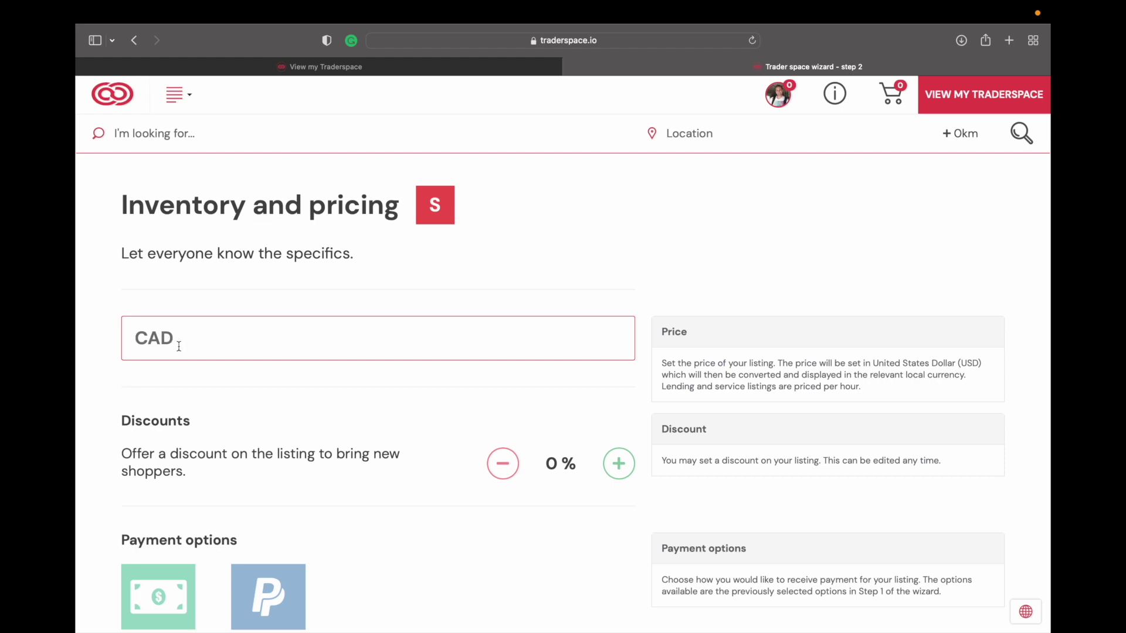
{"action": "type", "text": "30"}
{"action": "left_click", "coordinate": [403, 253]}
- Select both cash and PayPal as payment options for the listing
{"action": "scroll", "coordinate": [285, 412], "scroll_direction": "down", "scroll_amount": 2}
{"action": "scroll", "coordinate": [284, 412], "scroll_direction": "down", "scroll_amount": 5}
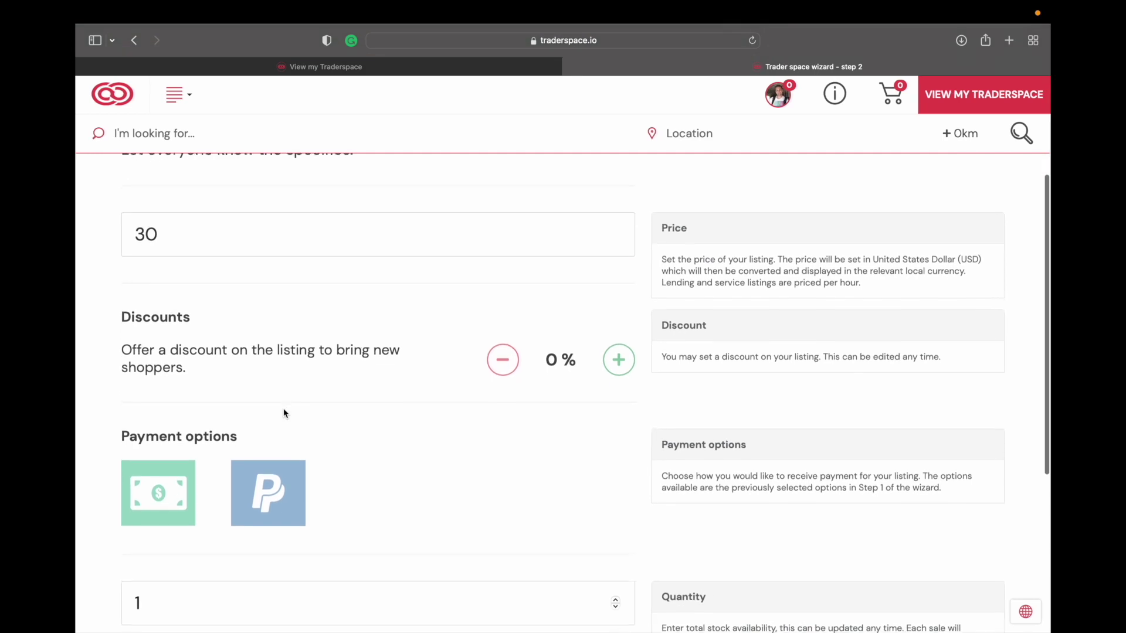
{"action": "left_click", "coordinate": [173, 394]}
{"action": "left_click", "coordinate": [286, 386]}
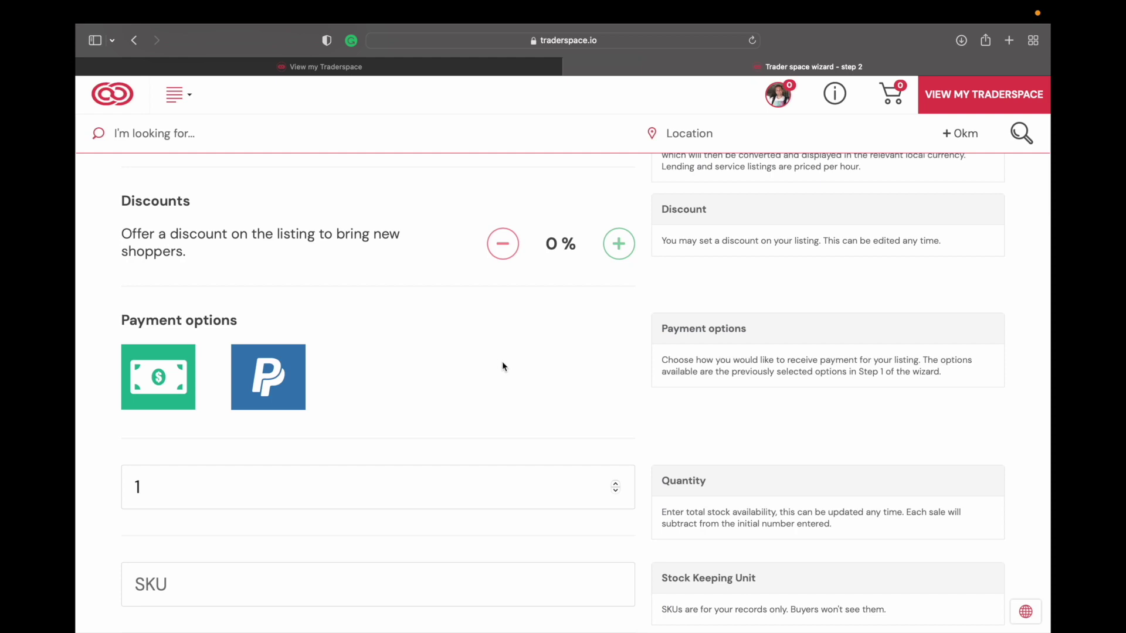
- Set the stock quantity to 15, leave the SKU empty and continue to the delivery page
{"action": "scroll", "coordinate": [502, 367], "scroll_direction": "down", "scroll_amount": 3}
{"action": "left_click_drag", "start_coordinate": [616, 397], "coordinate": [616, 397]}
{"action": "left_click", "coordinate": [622, 332]}
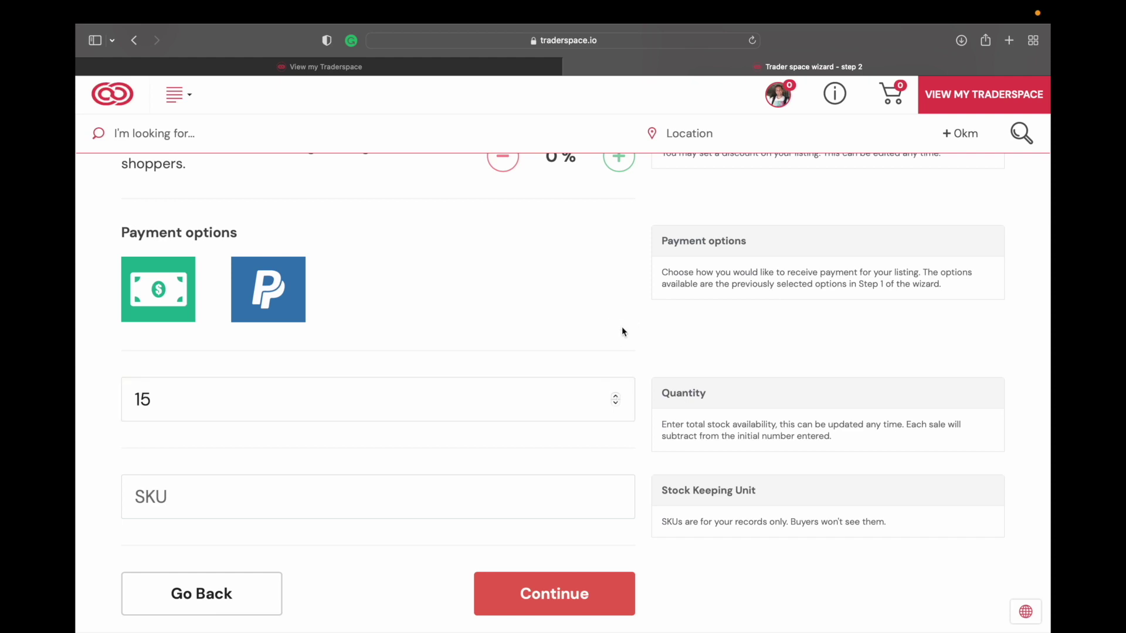
{"action": "scroll", "coordinate": [621, 332], "scroll_direction": "down", "scroll_amount": 3}
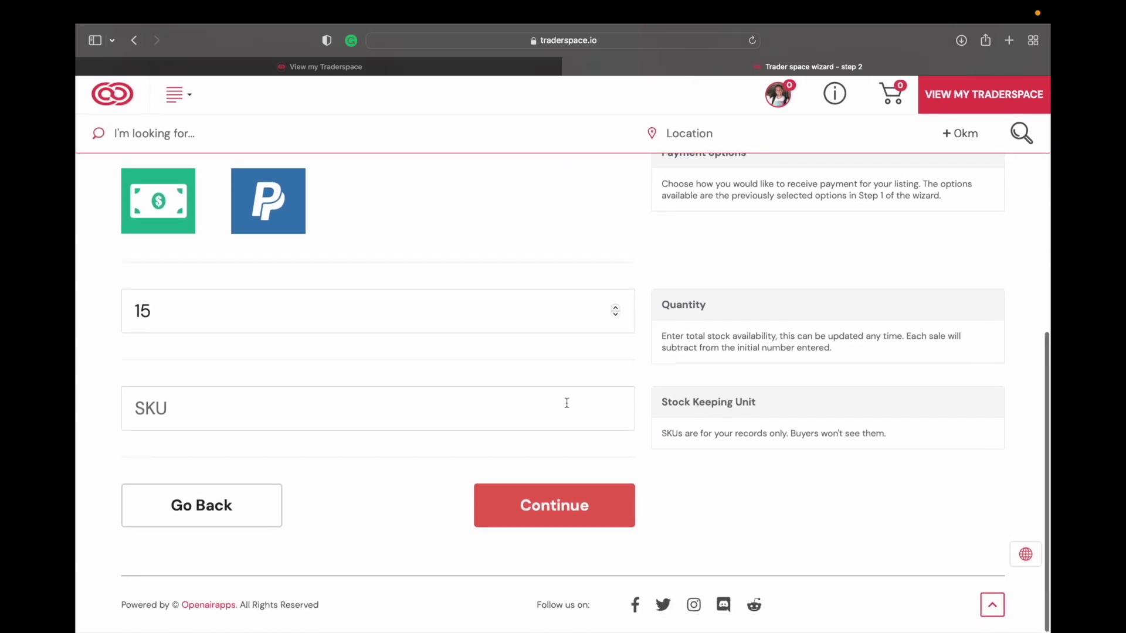
{"action": "left_click", "coordinate": [578, 504]}
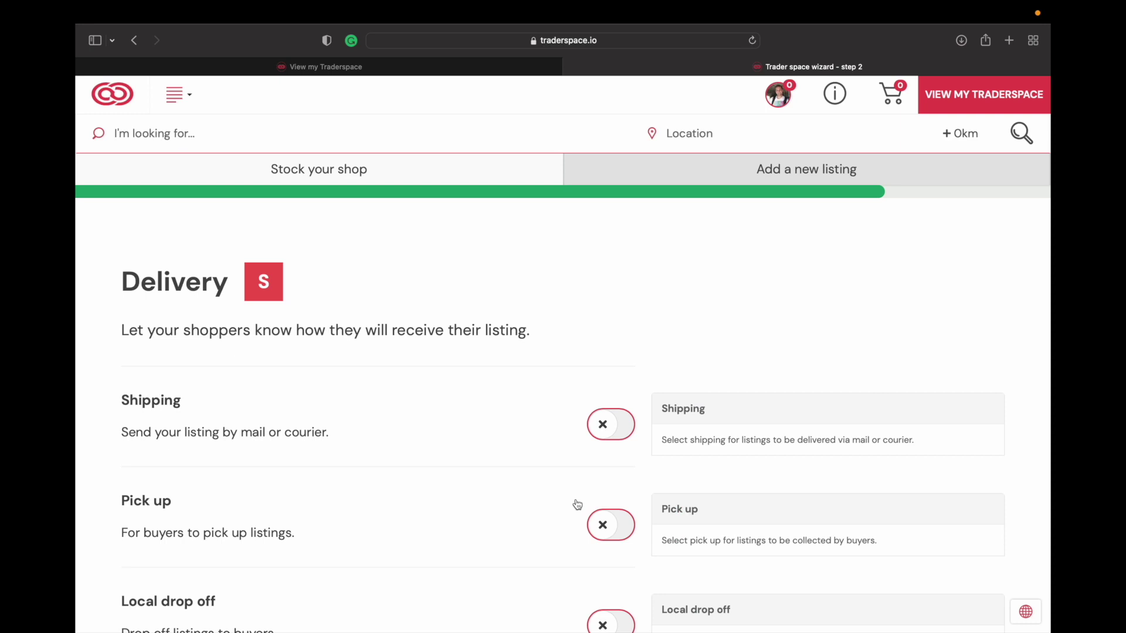
- Enable Shipping and Pick up as delivery methods and continue to the shipping page
{"action": "scroll", "coordinate": [558, 377], "scroll_direction": "down", "scroll_amount": 3}
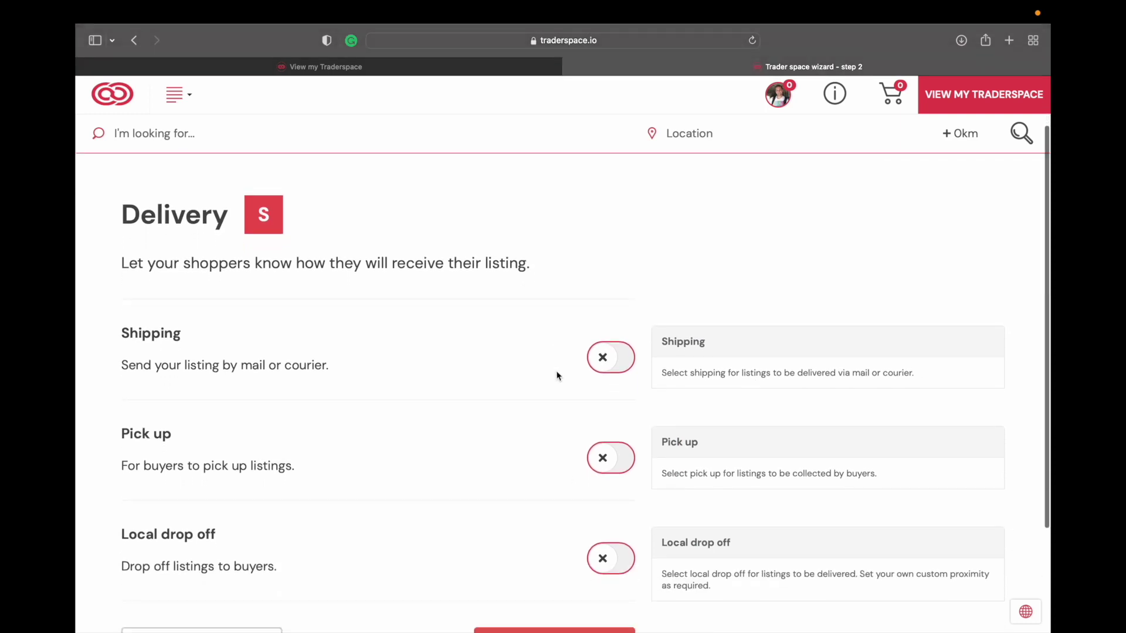
{"action": "left_click", "coordinate": [619, 355]}
{"action": "left_click", "coordinate": [619, 448]}
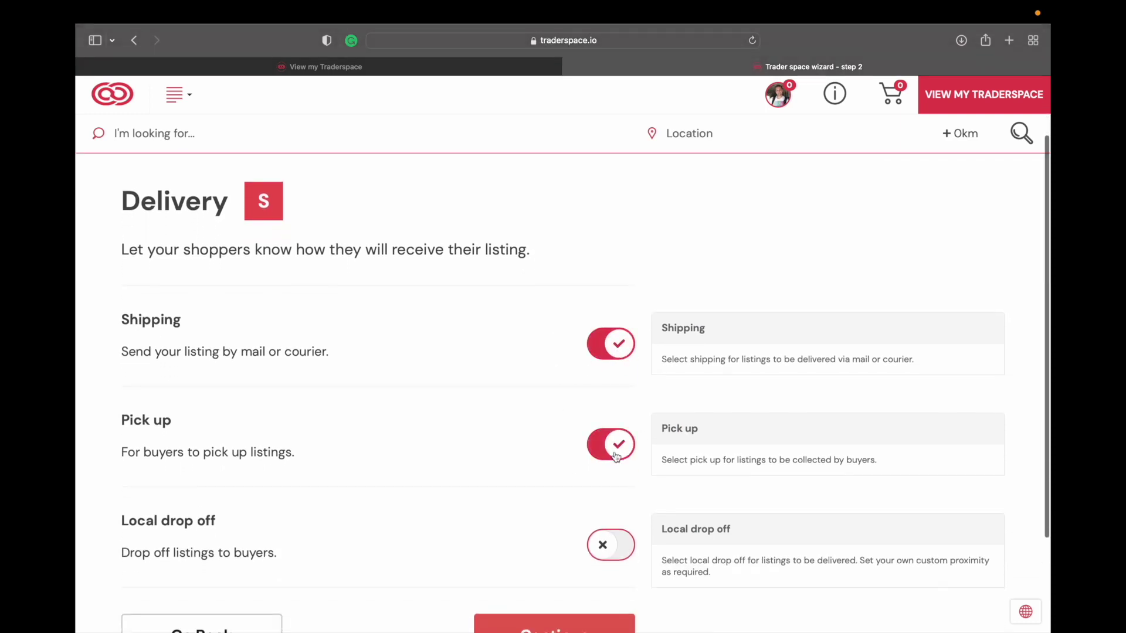
{"action": "scroll", "coordinate": [533, 452], "scroll_direction": "down", "scroll_amount": 2}
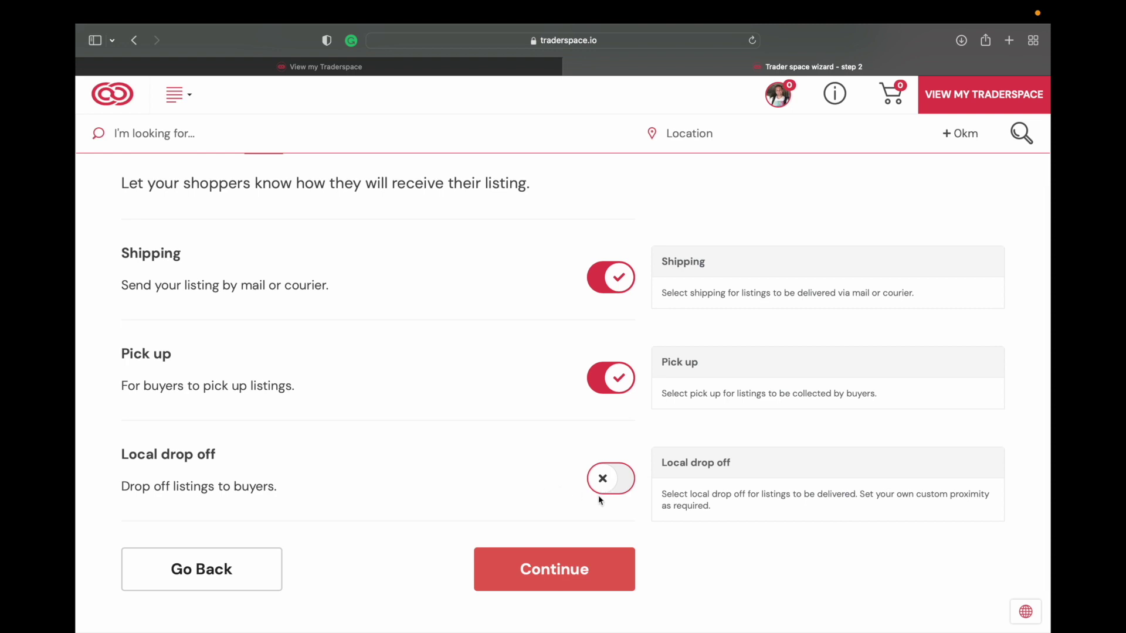
{"action": "scroll", "coordinate": [592, 498], "scroll_direction": "down", "scroll_amount": 2}
{"action": "left_click", "coordinate": [575, 521]}
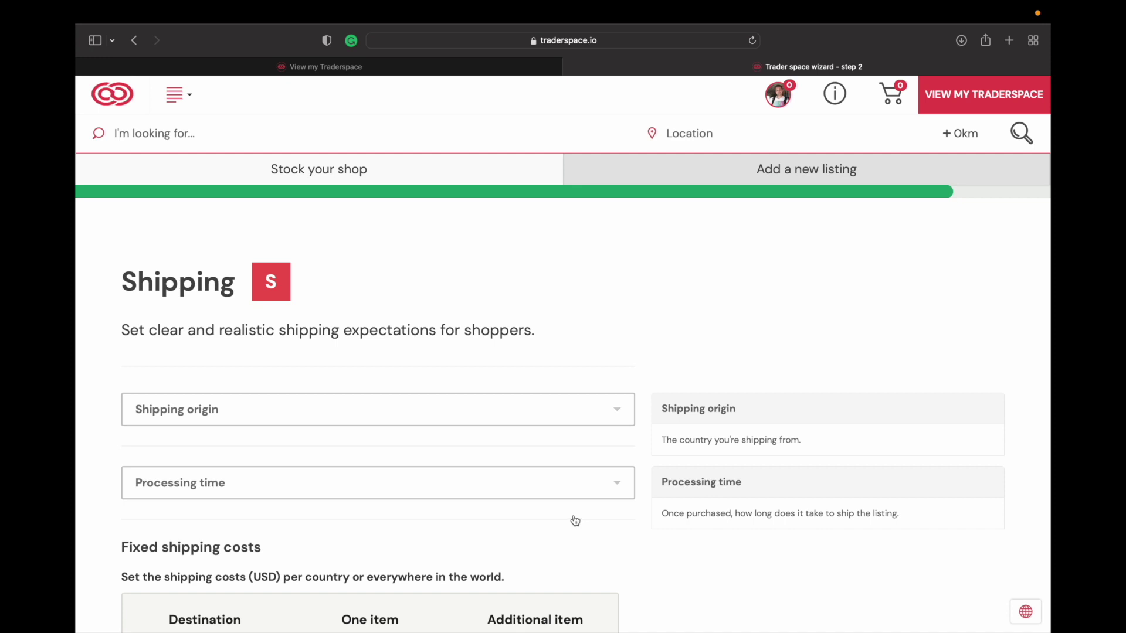
- Set the listing's shipping origin to Canada and its processing time to 1-2 weeks
{"action": "scroll", "coordinate": [568, 422], "scroll_direction": "down", "scroll_amount": 3}
{"action": "left_click", "coordinate": [579, 310]}
{"action": "scroll", "coordinate": [443, 369], "scroll_direction": "down", "scroll_amount": 6}
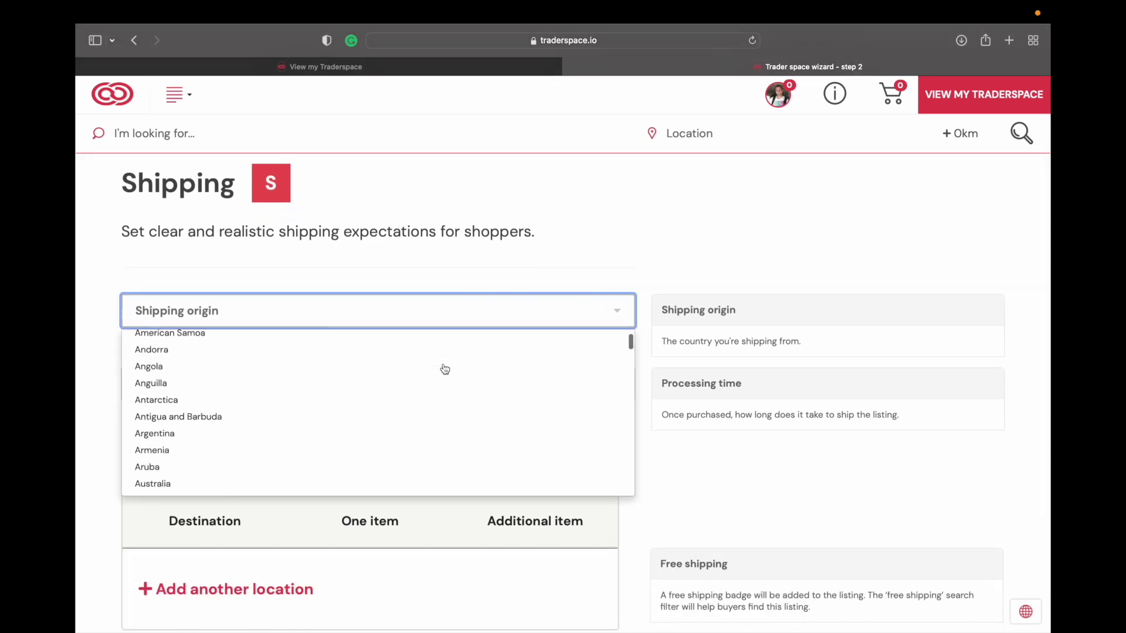
{"action": "scroll", "coordinate": [443, 369], "scroll_direction": "down", "scroll_amount": 5}
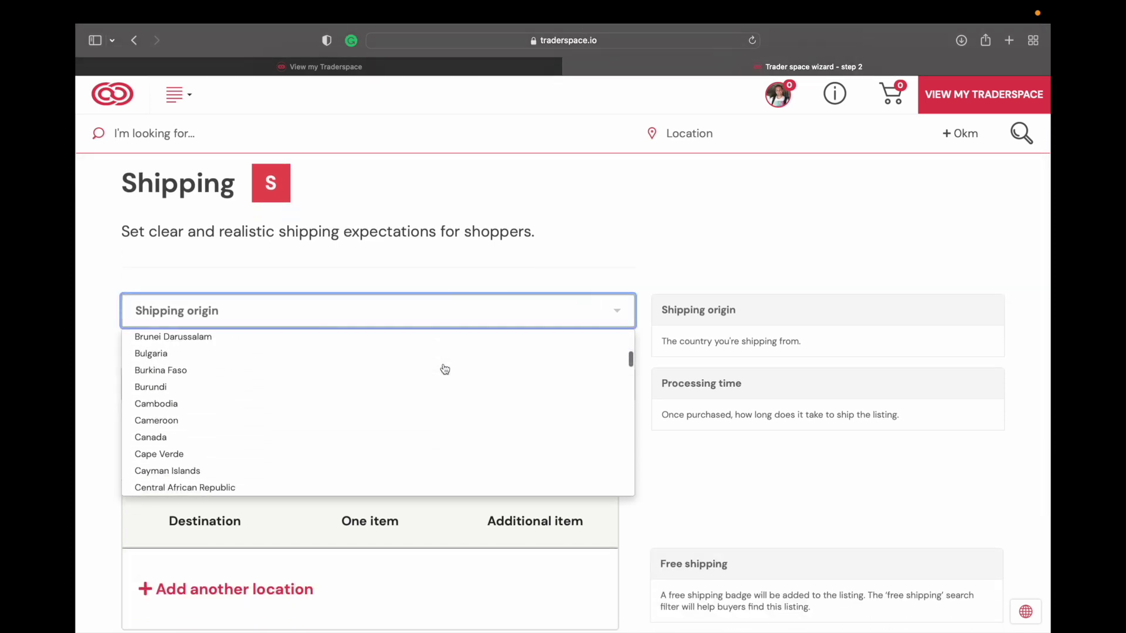
{"action": "left_click", "coordinate": [348, 441]}
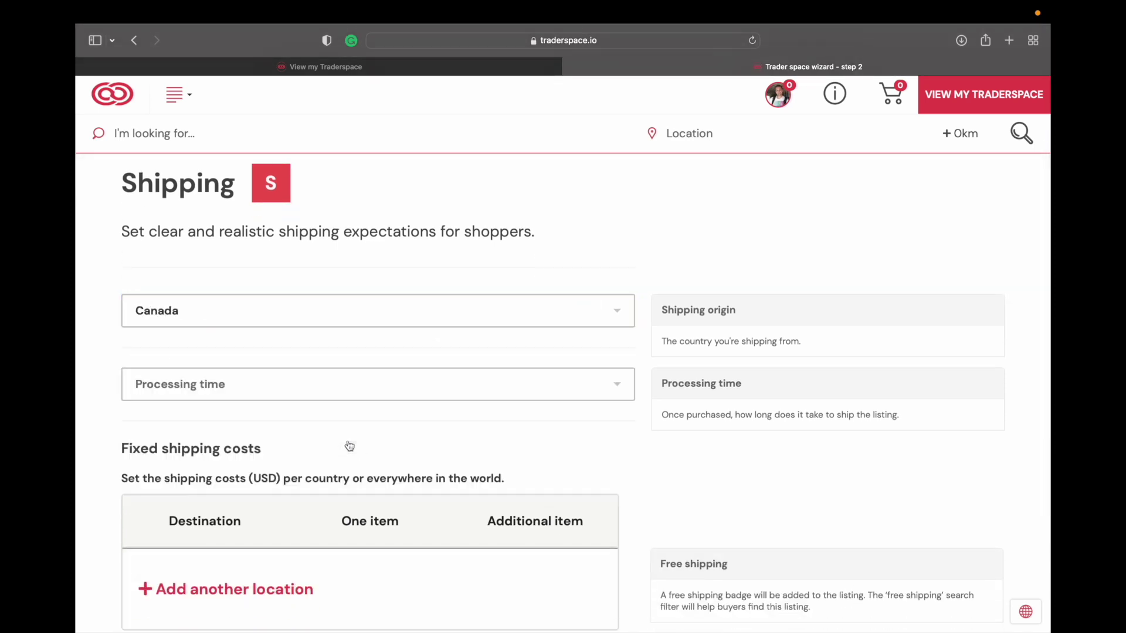
{"action": "left_click", "coordinate": [445, 391]}
{"action": "left_click", "coordinate": [336, 481]}
- Add Canada as a fixed-cost shipping destination with a one-item cost of 20
{"action": "scroll", "coordinate": [455, 437], "scroll_direction": "down", "scroll_amount": 5}
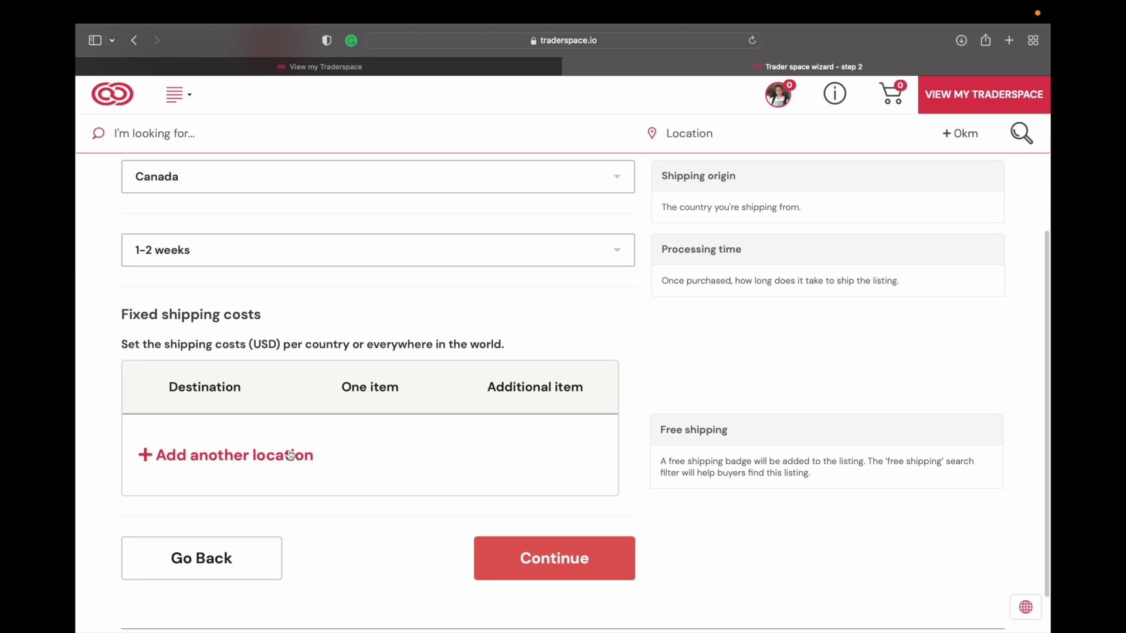
{"action": "left_click", "coordinate": [288, 455]}
{"action": "left_click", "coordinate": [226, 437]}
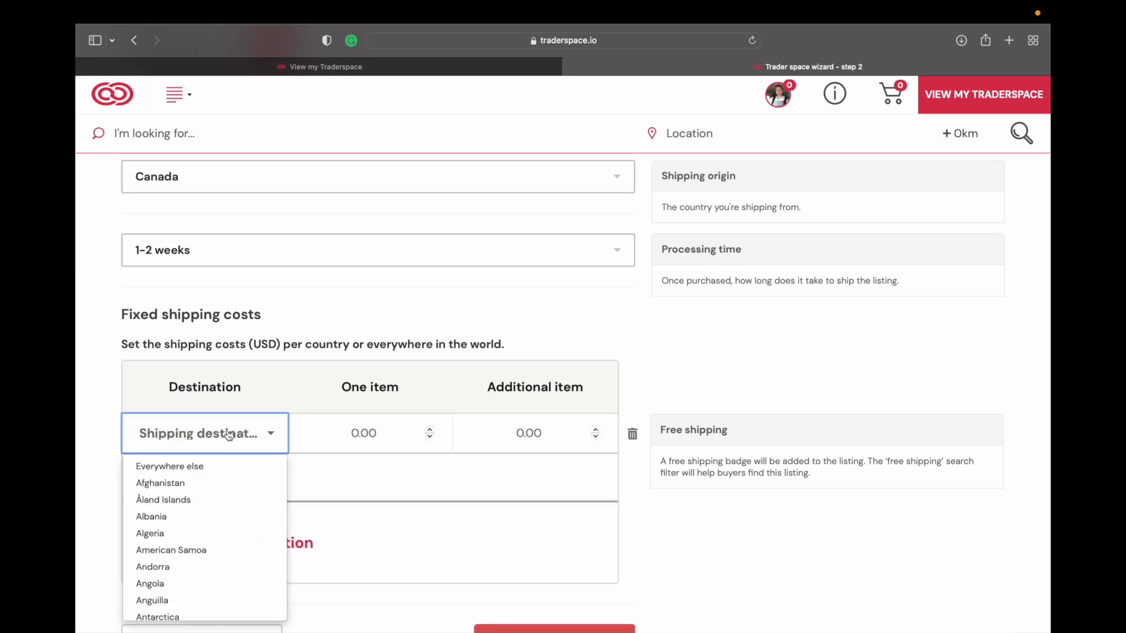
{"action": "scroll", "coordinate": [206, 476], "scroll_direction": "down", "scroll_amount": 3}
{"action": "scroll", "coordinate": [205, 478], "scroll_direction": "down", "scroll_amount": 6}
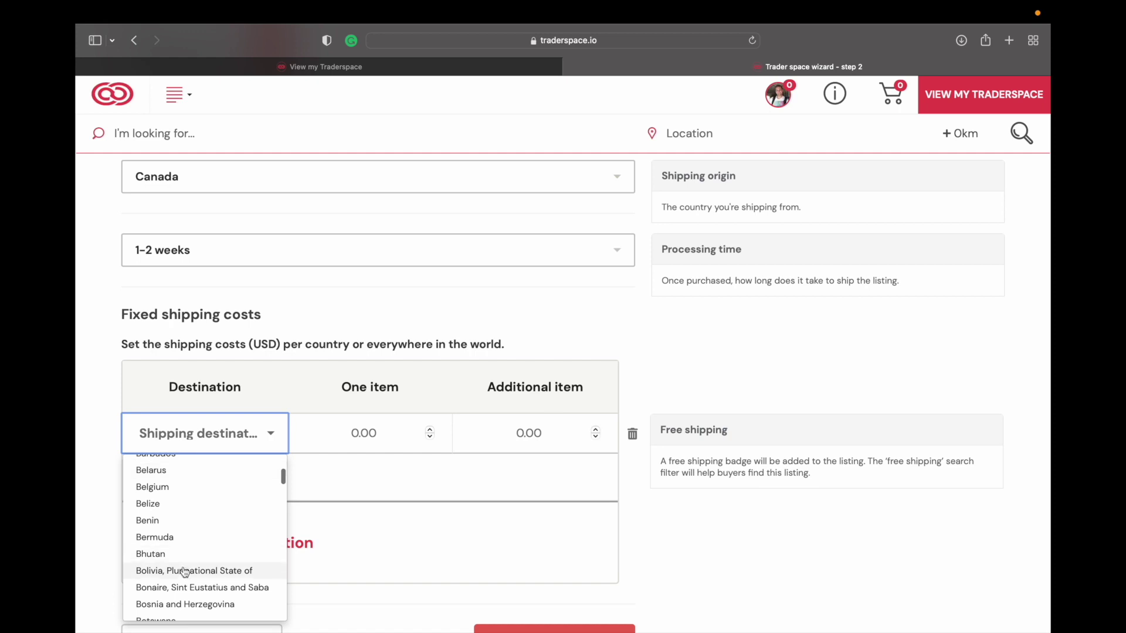
{"action": "scroll", "coordinate": [192, 572], "scroll_direction": "down", "scroll_amount": 5}
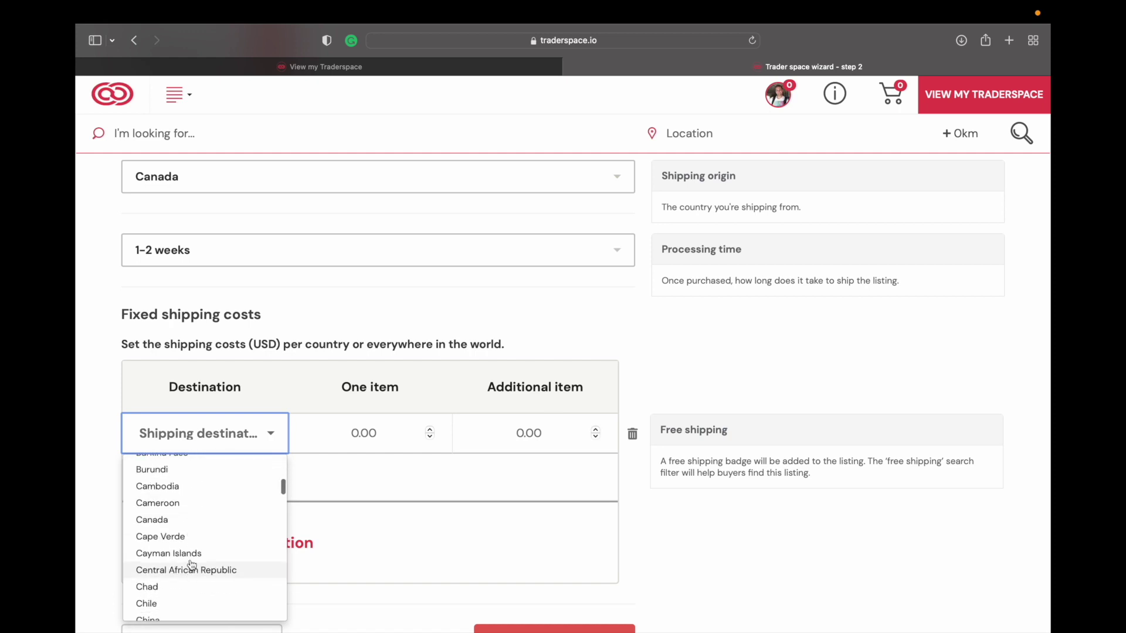
{"action": "left_click", "coordinate": [194, 517]}
{"action": "left_click", "coordinate": [360, 434]}
{"action": "key", "text": "BackSpace"}
{"action": "key", "text": "BackSpace"}
{"action": "type", "text": "20"}
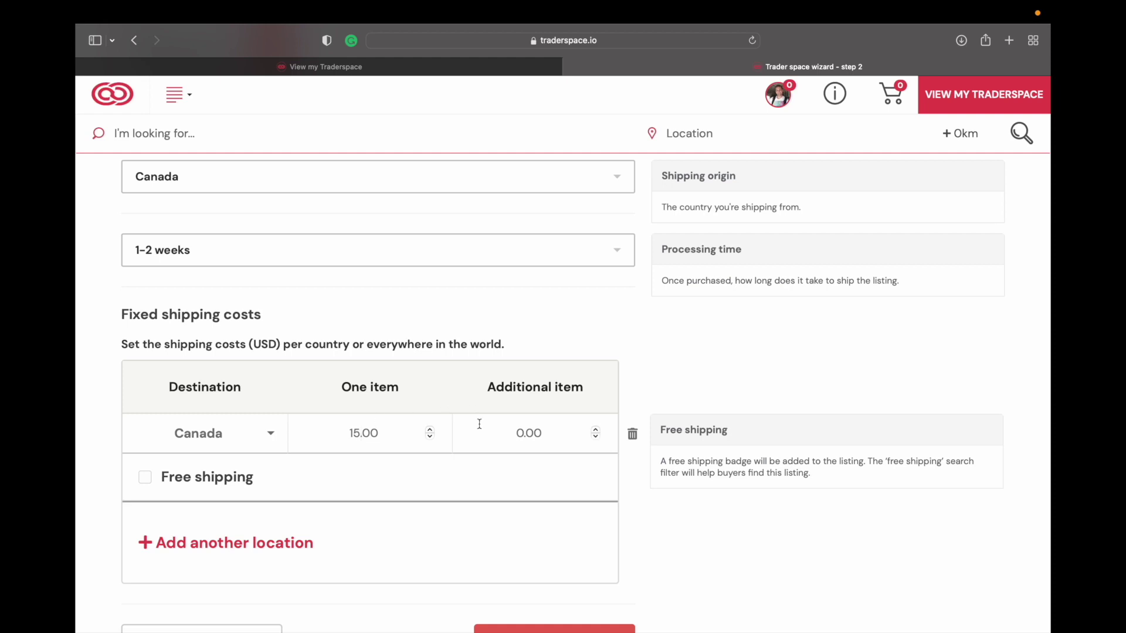
- Set the additional item shipping cost for Canada to 5
{"action": "left_click", "coordinate": [526, 434]}
{"action": "key", "text": "Down"}
{"action": "key", "text": "BackSpace"}
{"action": "key", "text": "BackSpace"}
{"action": "type", "text": "5"}
- Add another shipping location and choose United States as its destination
{"action": "left_click", "coordinate": [179, 543]}
{"action": "left_click", "coordinate": [248, 529]}
{"action": "scroll", "coordinate": [248, 529], "scroll_direction": "down", "scroll_amount": 5}
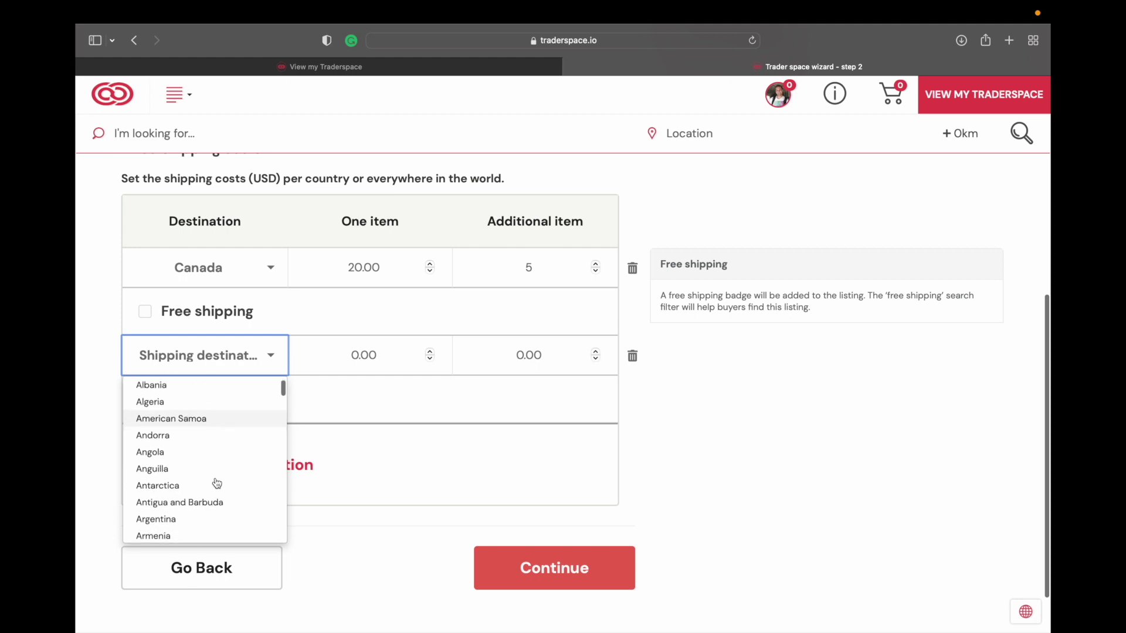
{"action": "scroll", "coordinate": [217, 482], "scroll_direction": "up", "scroll_amount": 1}
{"action": "scroll", "coordinate": [217, 482], "scroll_direction": "down", "scroll_amount": 15}
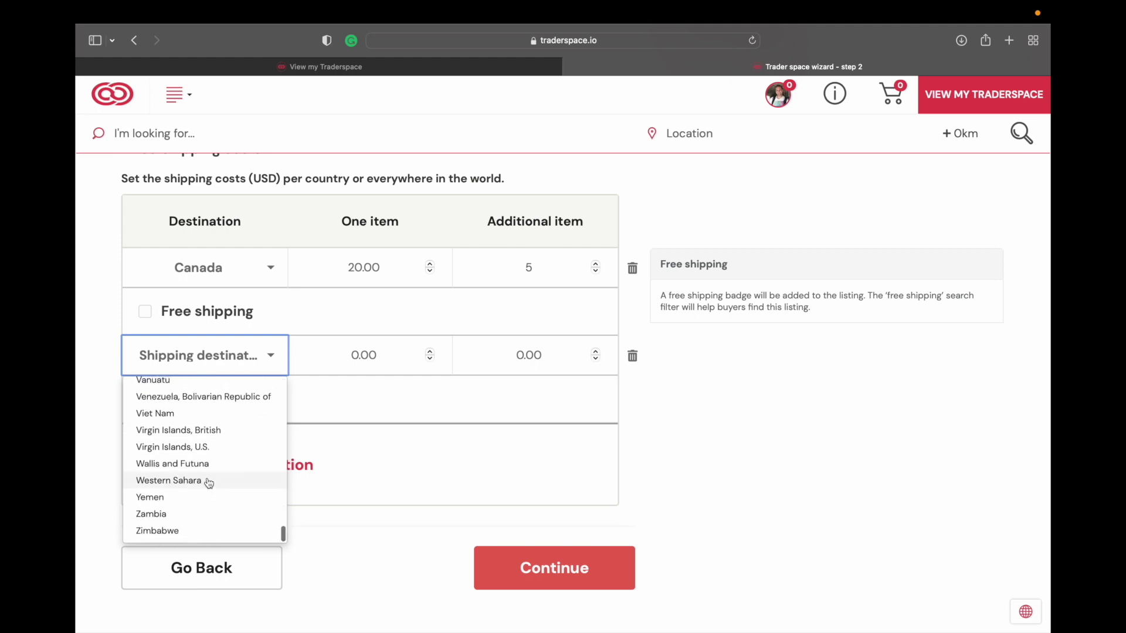
{"action": "scroll", "coordinate": [208, 435], "scroll_direction": "up", "scroll_amount": 3}
{"action": "left_click", "coordinate": [195, 434]}
- Set the United States shipping costs to 20 for one item and 5 for an additional item
{"action": "left_click", "coordinate": [345, 360]}
{"action": "left_click", "coordinate": [356, 357]}
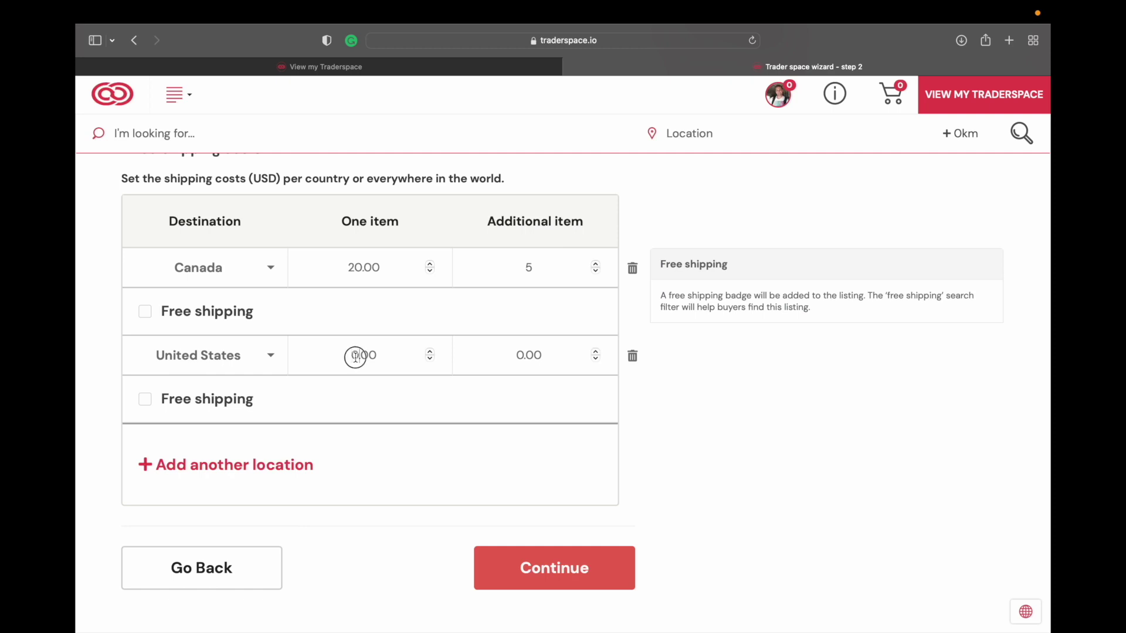
{"action": "type", "text": "2"}
{"action": "left_click", "coordinate": [519, 356]}
{"action": "key", "text": "BackSpace"}
{"action": "type", "text": "5"}
- Add a third shipping location with Everywhere else as its destination
{"action": "left_click", "coordinate": [171, 460]}
{"action": "left_click", "coordinate": [210, 447]}
{"action": "left_click", "coordinate": [197, 475]}
- Set the Everywhere else shipping costs to 35 for one item and 5 for an additional item
{"action": "left_click", "coordinate": [357, 439]}
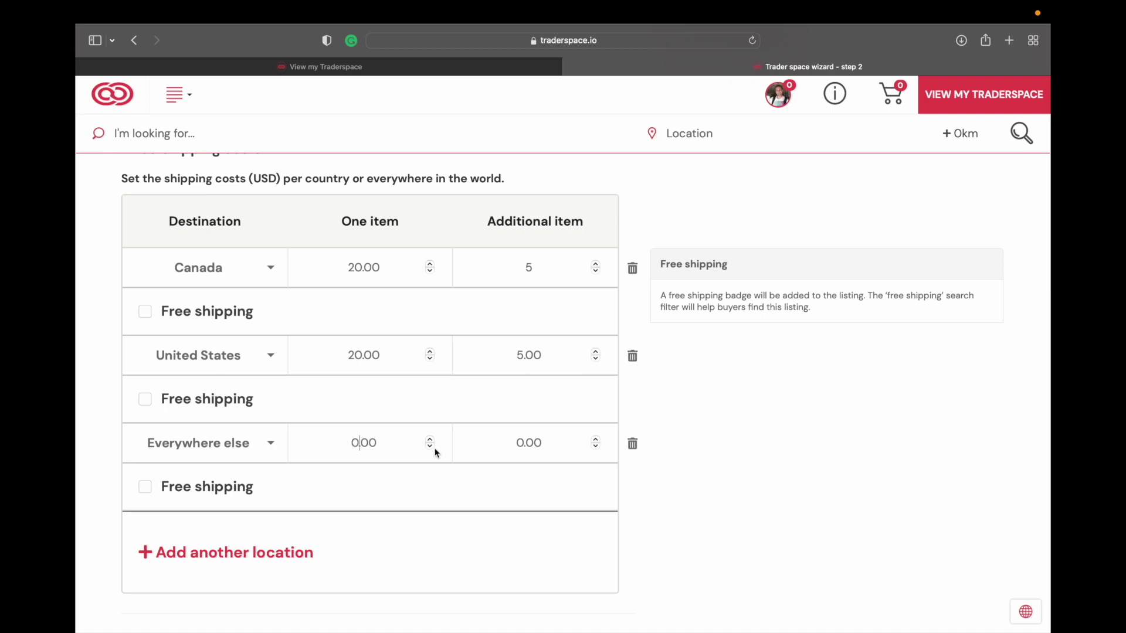
{"action": "key", "text": "BackSpace"}
{"action": "key", "text": "BackSpace"}
{"action": "type", "text": "35"}
{"action": "left_click", "coordinate": [523, 444]}
{"action": "key", "text": "BackSpace"}
{"action": "type", "text": "5"}
{"action": "left_click", "coordinate": [536, 262]}
{"action": "key", "text": "Tab"}
- Check the shipping costs table and continue to save the Grain Elevator Paint By Number Kit listing
{"action": "scroll", "coordinate": [676, 459], "scroll_direction": "down", "scroll_amount": 1}
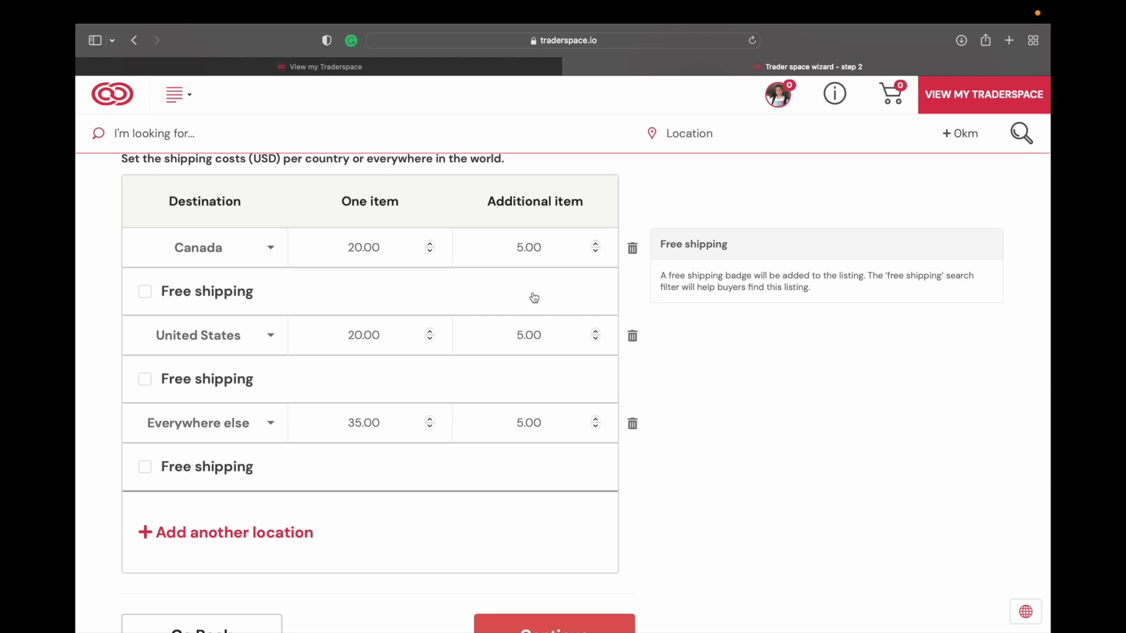
{"action": "scroll", "coordinate": [653, 336], "scroll_direction": "down", "scroll_amount": 3}
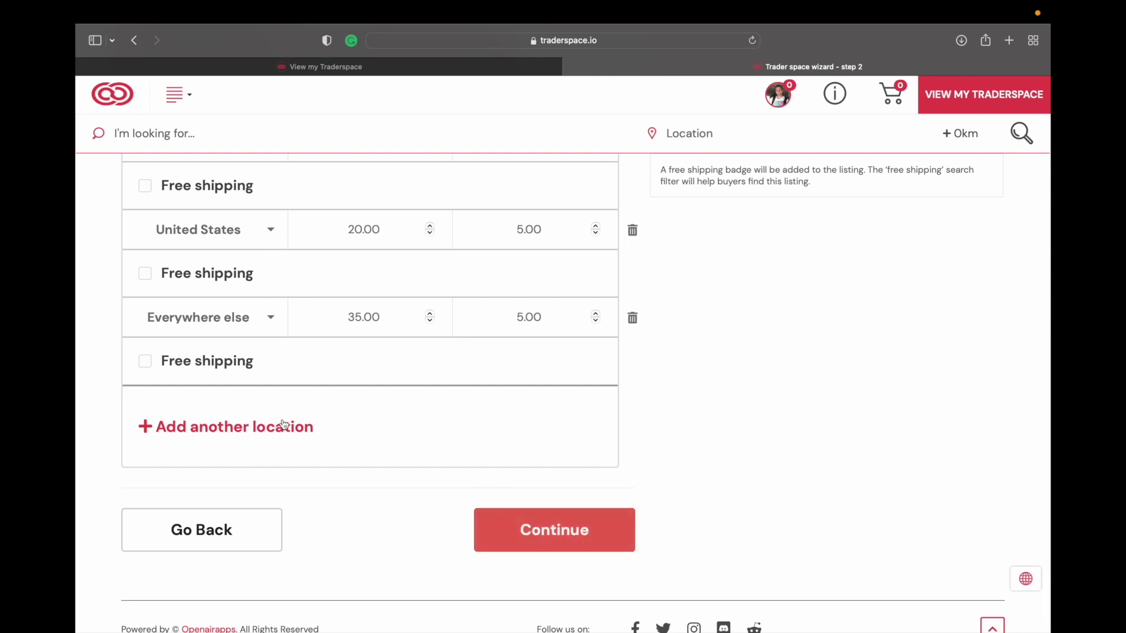
{"action": "left_click", "coordinate": [540, 537]}
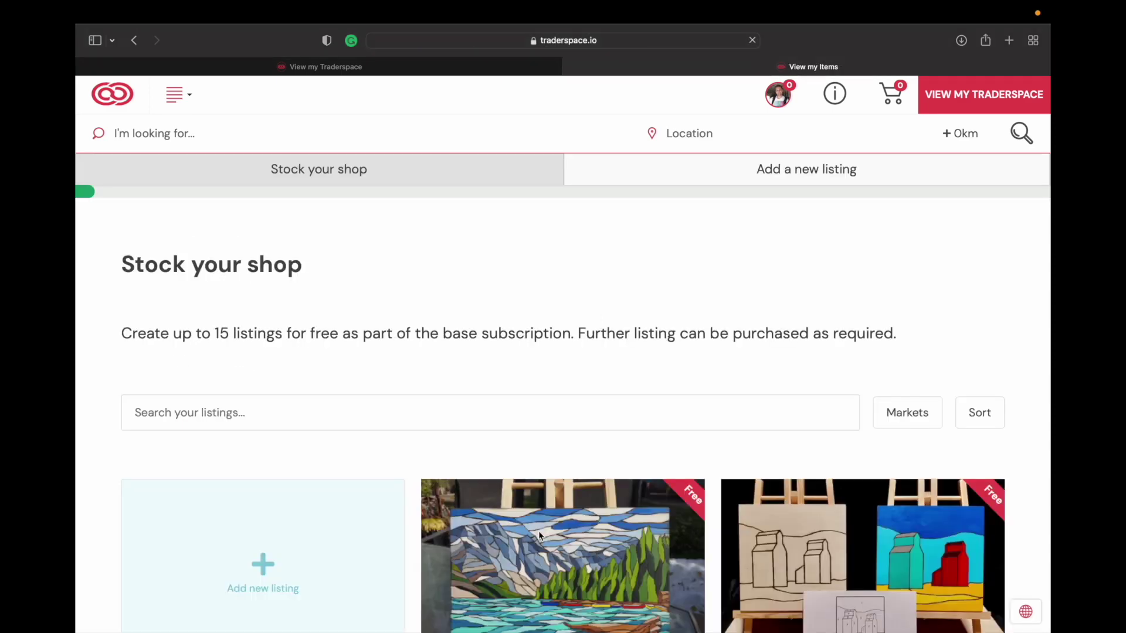
- Review the shop's listings and continue to the notifications page
{"action": "scroll", "coordinate": [731, 301], "scroll_direction": "down", "scroll_amount": 5}
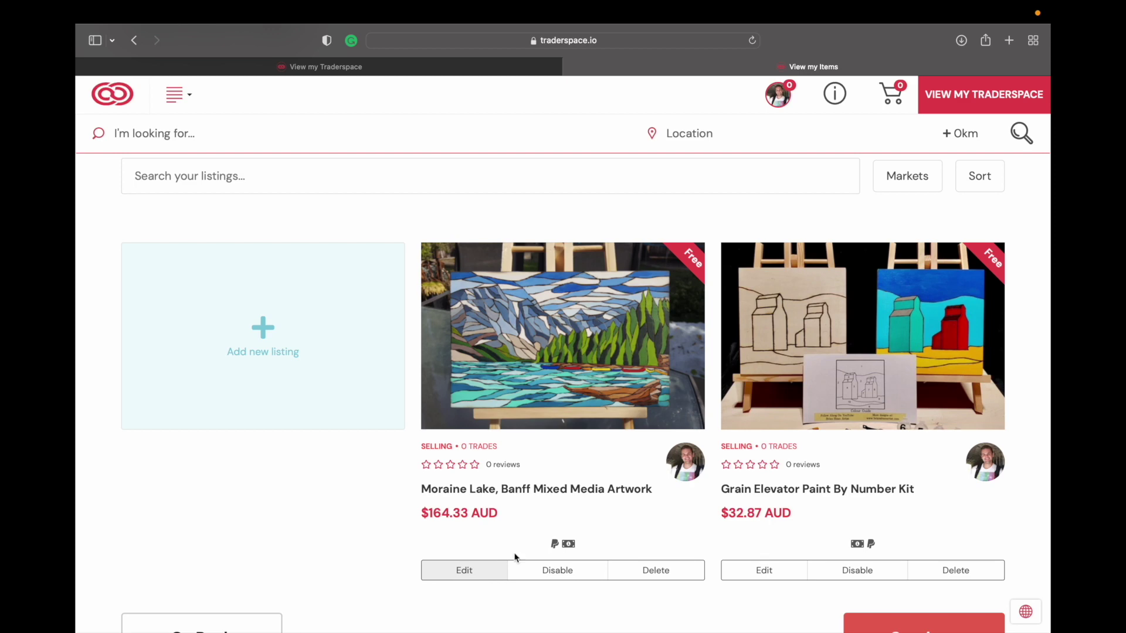
{"action": "scroll", "coordinate": [515, 558], "scroll_direction": "down", "scroll_amount": 3}
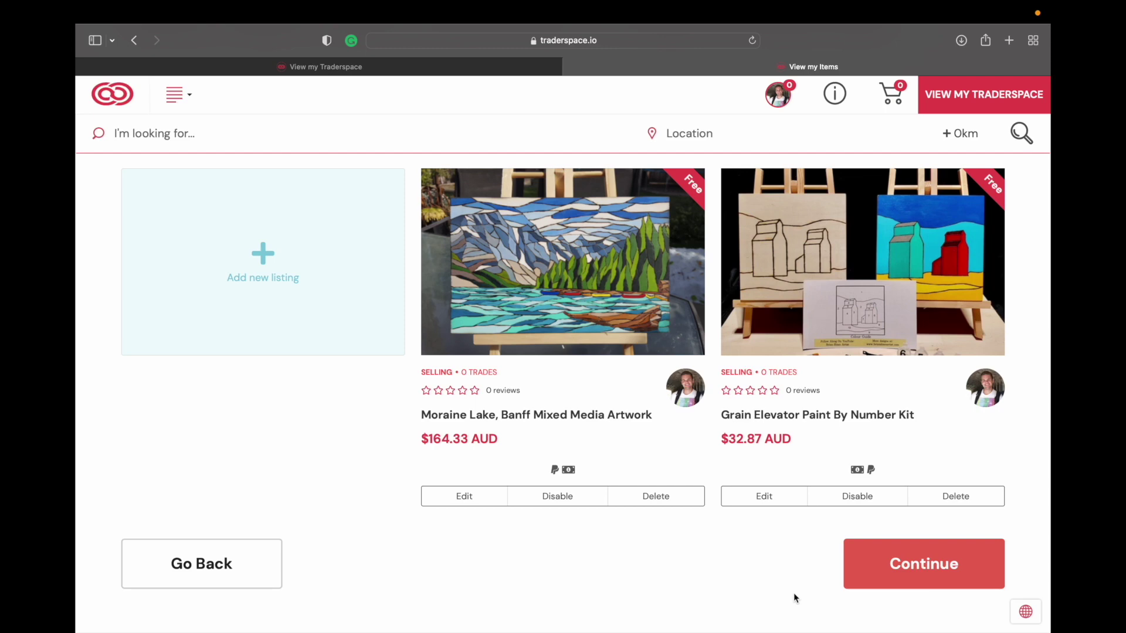
{"action": "left_click", "coordinate": [936, 580]}
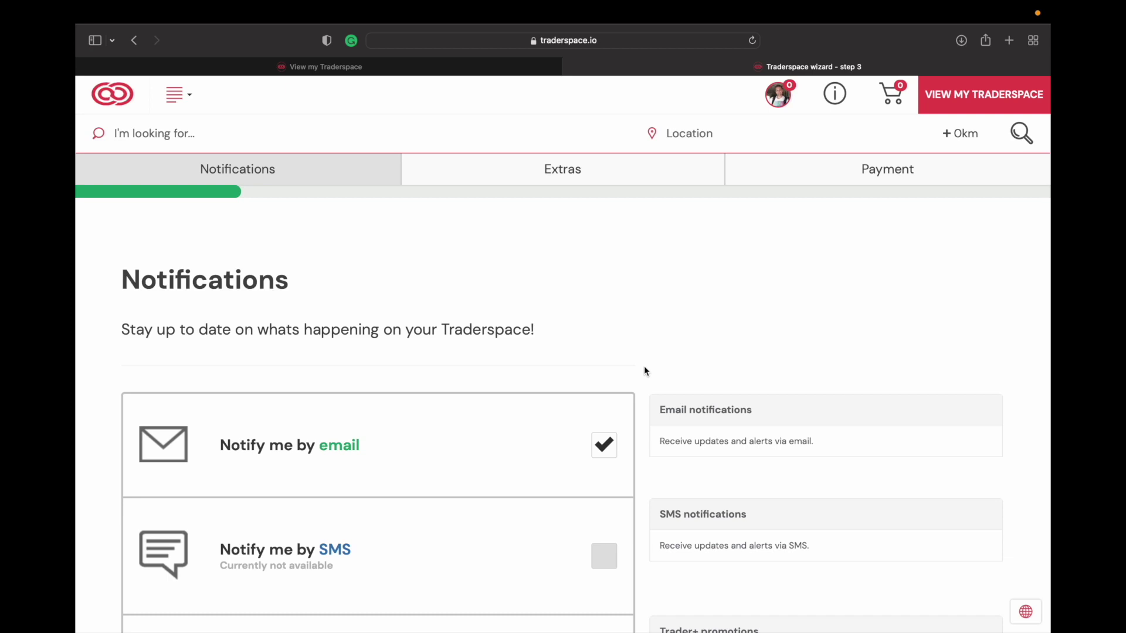
- Review the email, SMS and trader+ notification options and continue to the Extras page
{"action": "scroll", "coordinate": [643, 371], "scroll_direction": "down", "scroll_amount": 3}
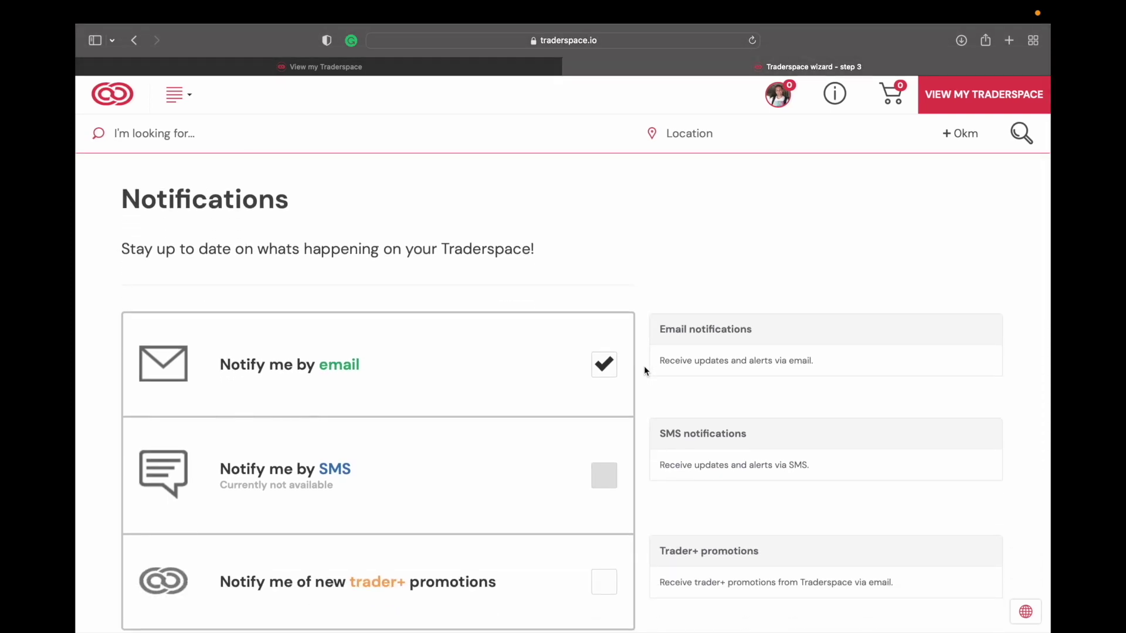
{"action": "scroll", "coordinate": [643, 370], "scroll_direction": "down", "scroll_amount": 3}
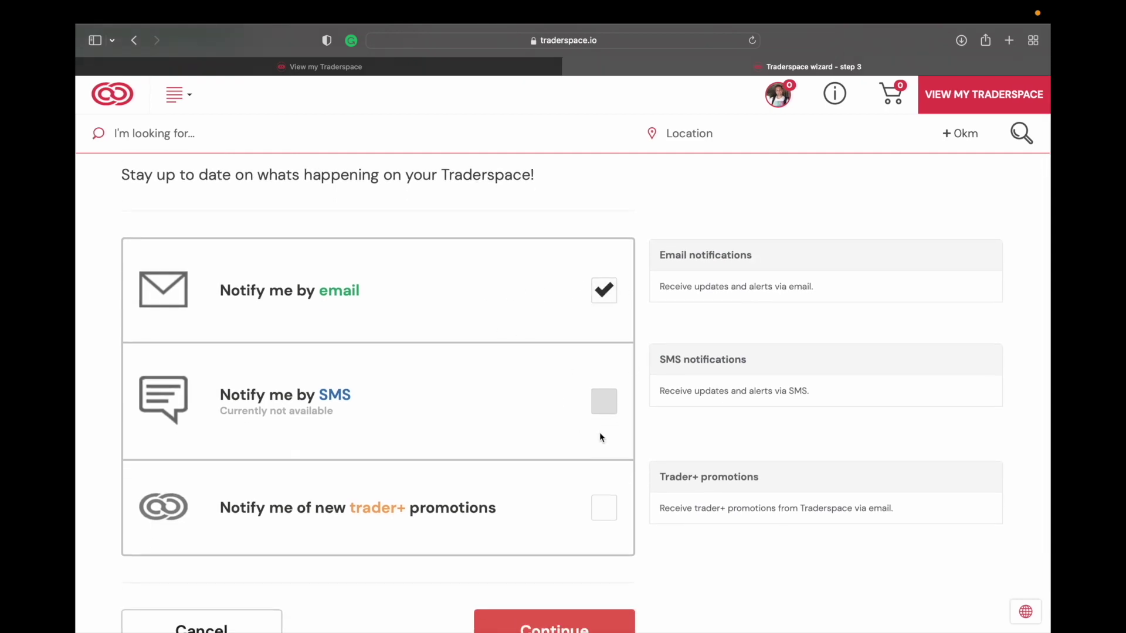
{"action": "scroll", "coordinate": [645, 466], "scroll_direction": "down", "scroll_amount": 5}
{"action": "left_click", "coordinate": [594, 504]}
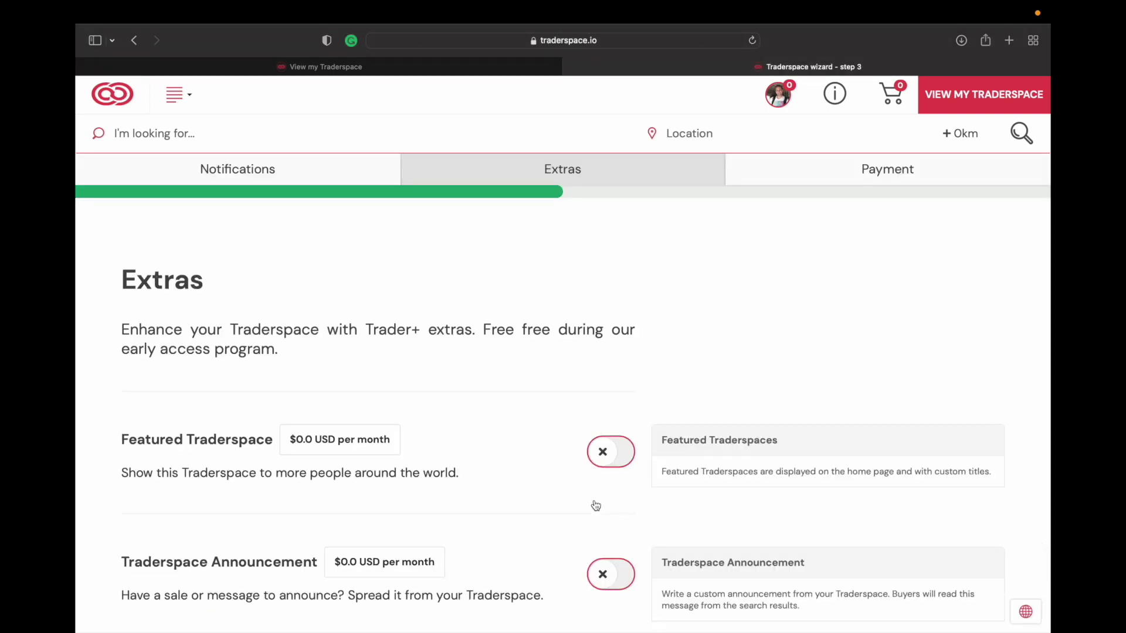
- Switch the Featured Traderspace and Traderspace Announcement extras on and back off
{"action": "scroll", "coordinate": [570, 368], "scroll_direction": "down", "scroll_amount": 2}
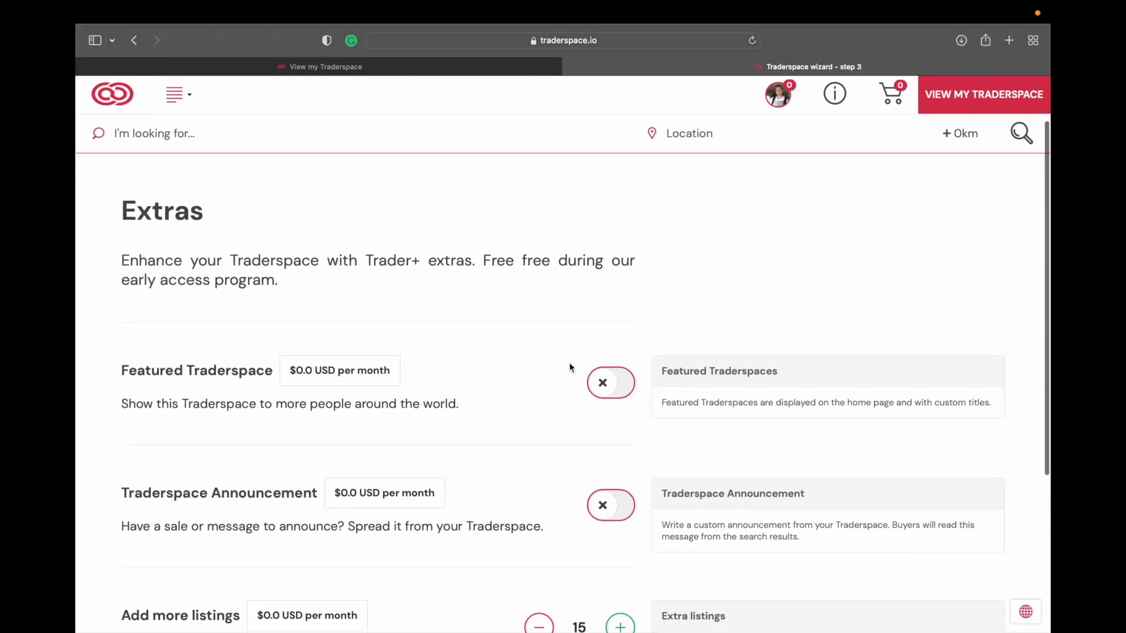
{"action": "left_click", "coordinate": [598, 393]}
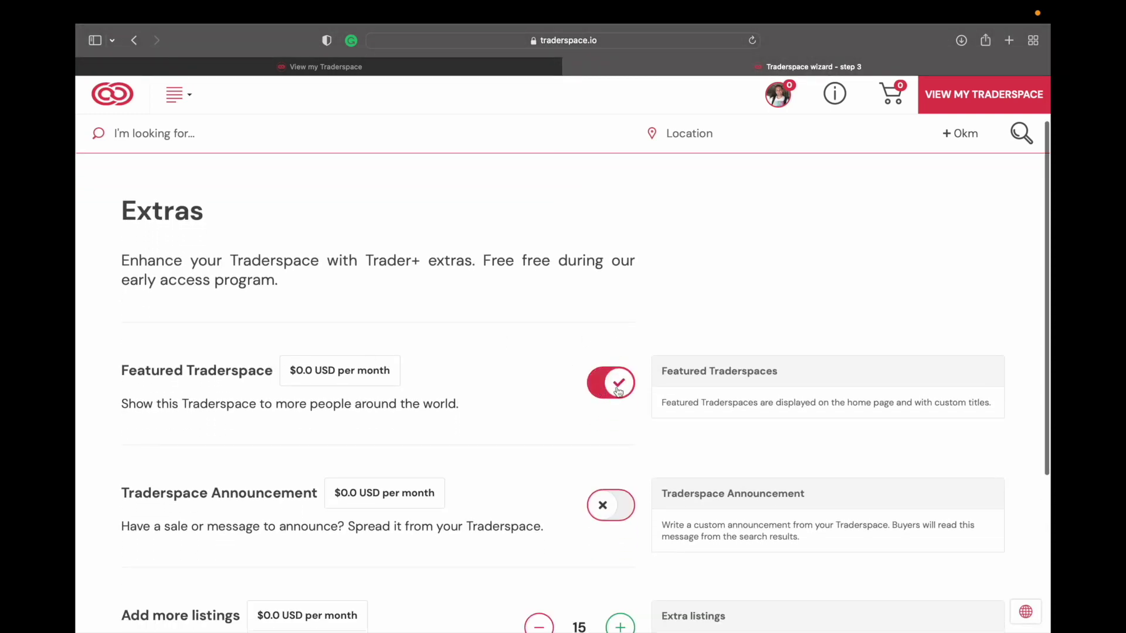
{"action": "left_click", "coordinate": [623, 393]}
{"action": "scroll", "coordinate": [537, 402], "scroll_direction": "down", "scroll_amount": 1}
{"action": "scroll", "coordinate": [537, 402], "scroll_direction": "down", "scroll_amount": 4}
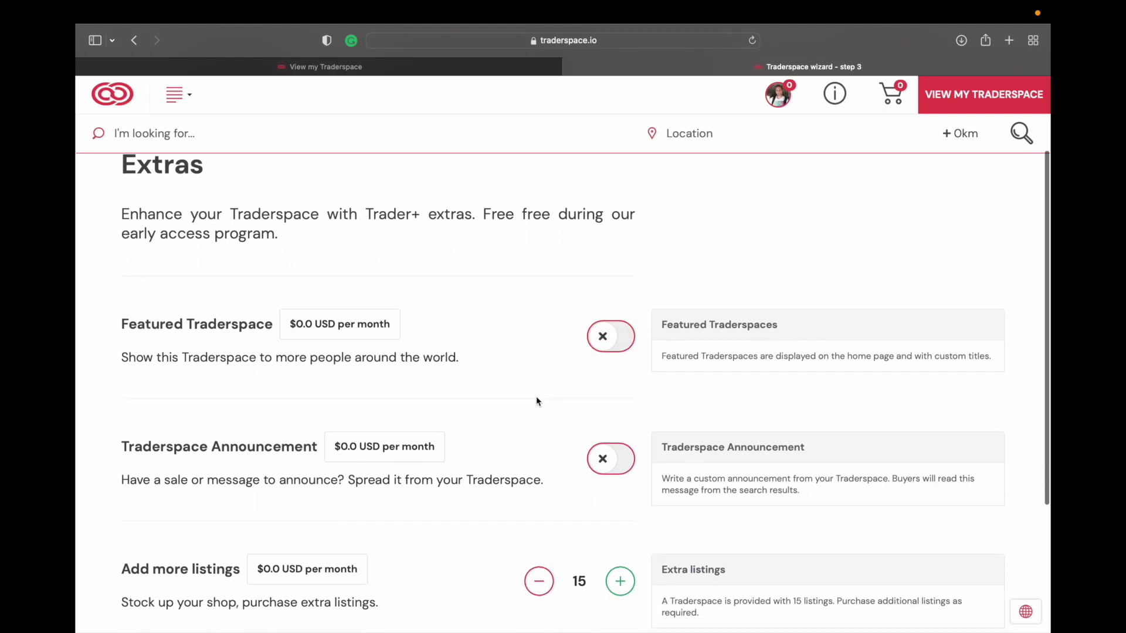
{"action": "scroll", "coordinate": [537, 402], "scroll_direction": "down", "scroll_amount": 1}
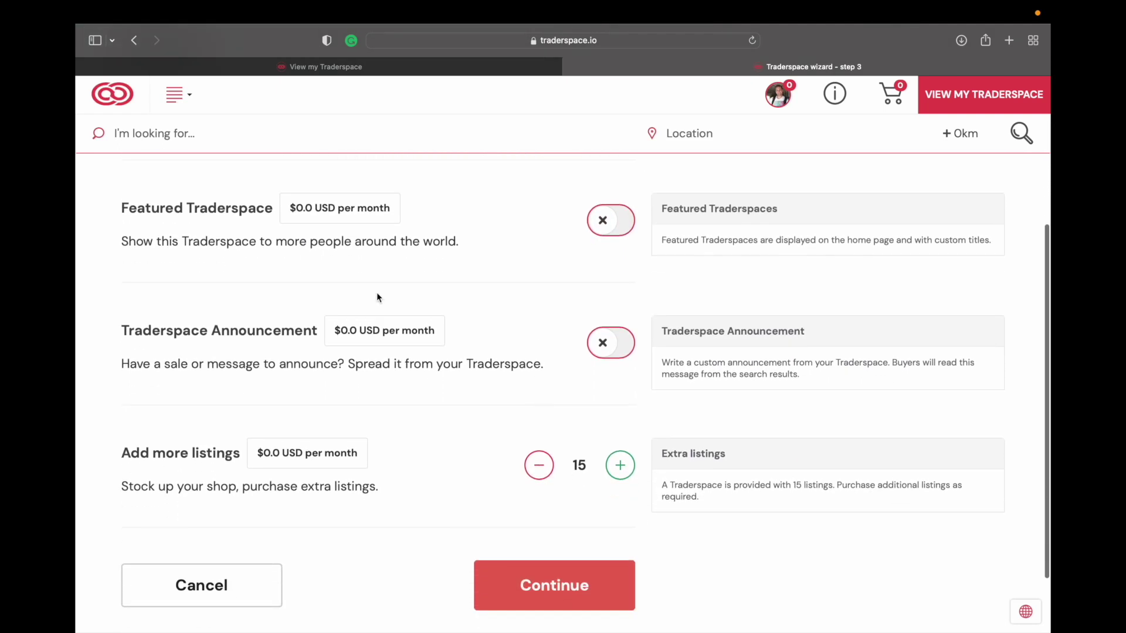
{"action": "left_click", "coordinate": [618, 342]}
{"action": "left_click", "coordinate": [620, 343]}
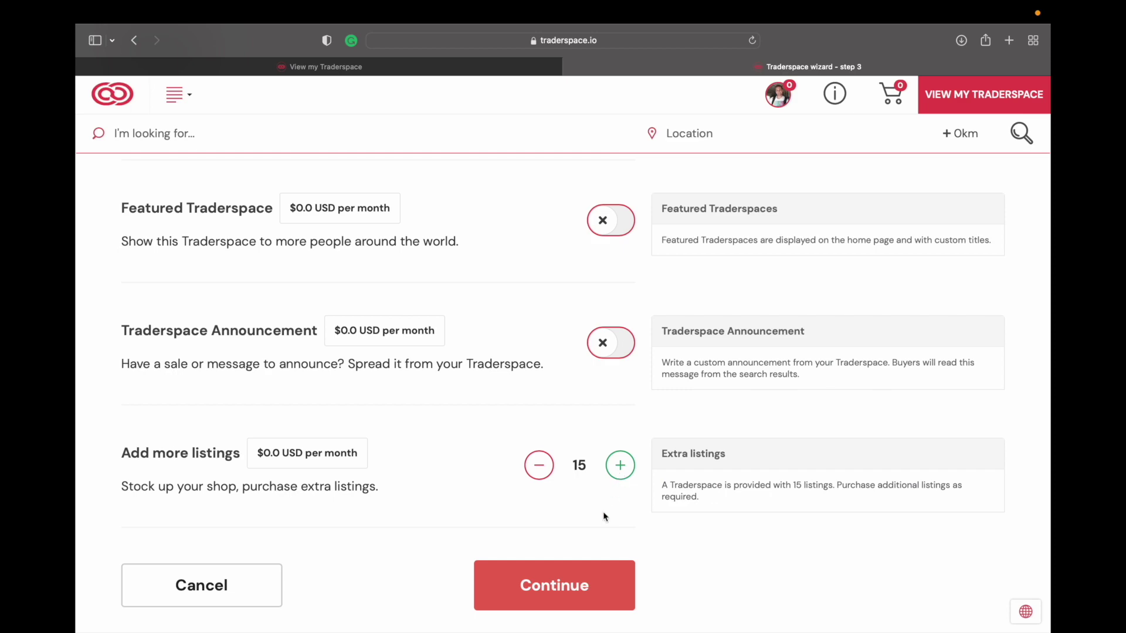
- Continue from Extras to the payment page, review the payment summary and complete the shop setup
{"action": "scroll", "coordinate": [513, 515], "scroll_direction": "up", "scroll_amount": 5}
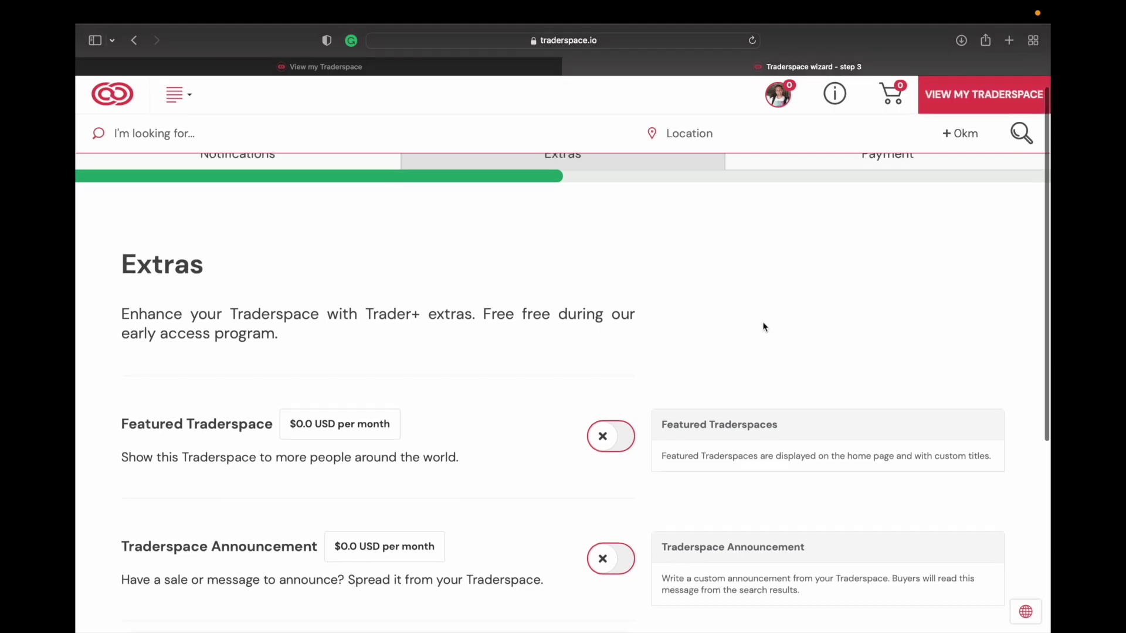
{"action": "scroll", "coordinate": [882, 167], "scroll_direction": "down", "scroll_amount": 5}
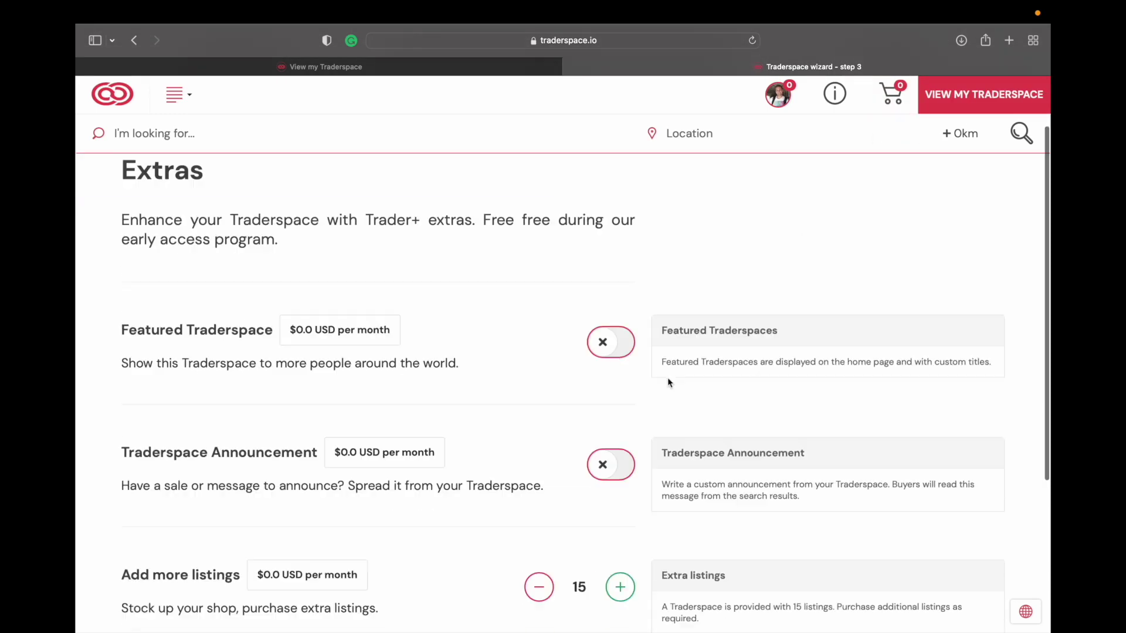
{"action": "scroll", "coordinate": [818, 241], "scroll_direction": "up", "scroll_amount": 5}
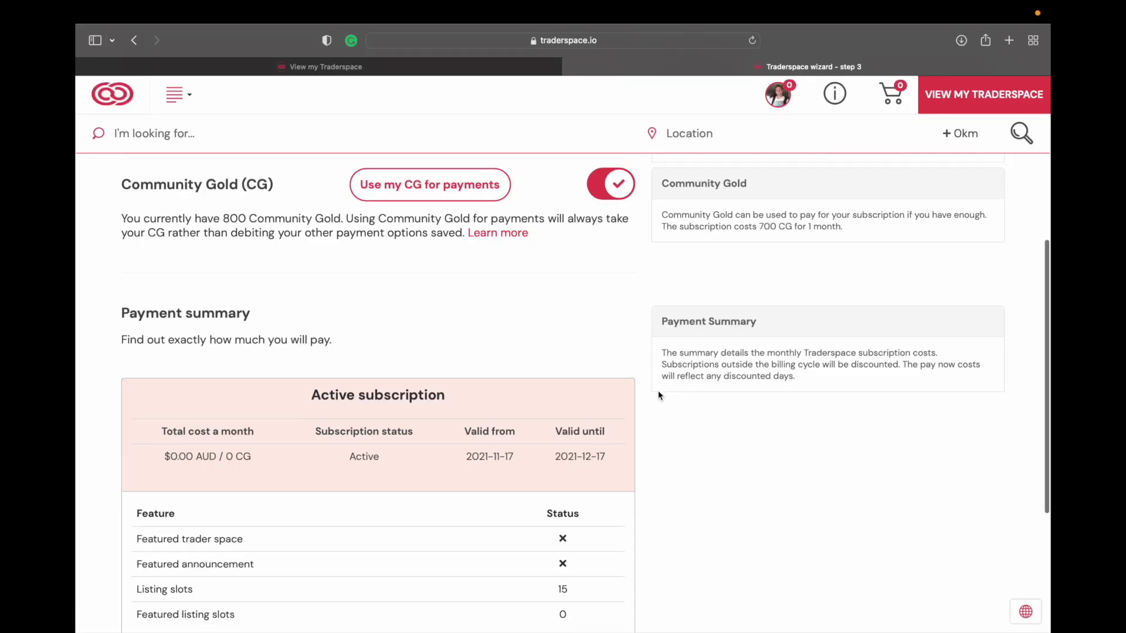
{"action": "scroll", "coordinate": [659, 395], "scroll_direction": "down", "scroll_amount": 3}
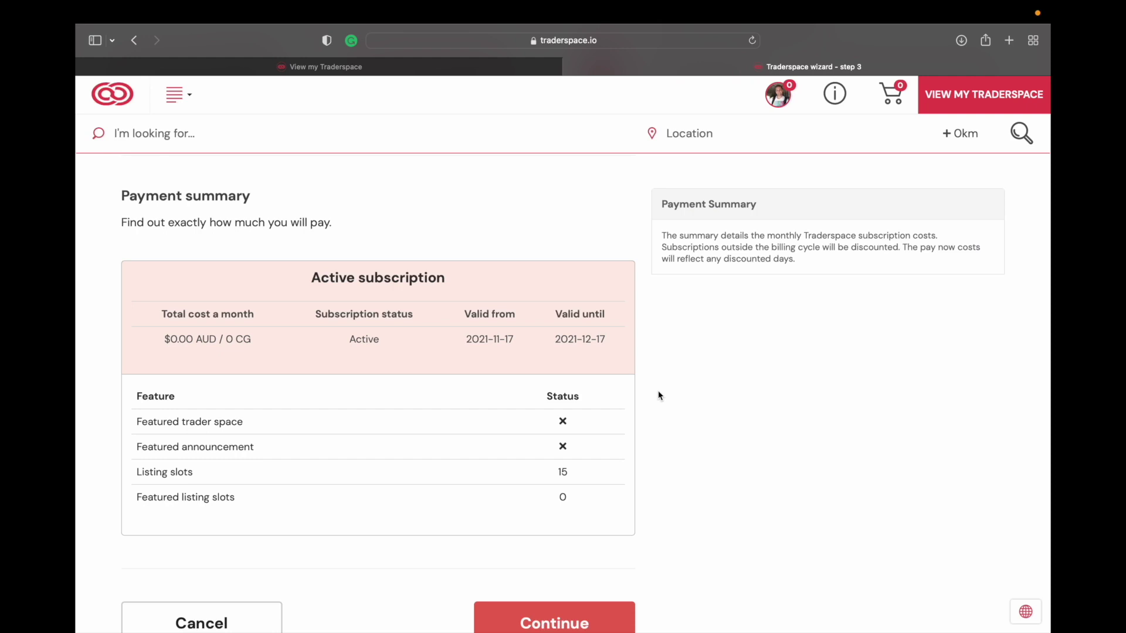
{"action": "left_click", "coordinate": [545, 612]}
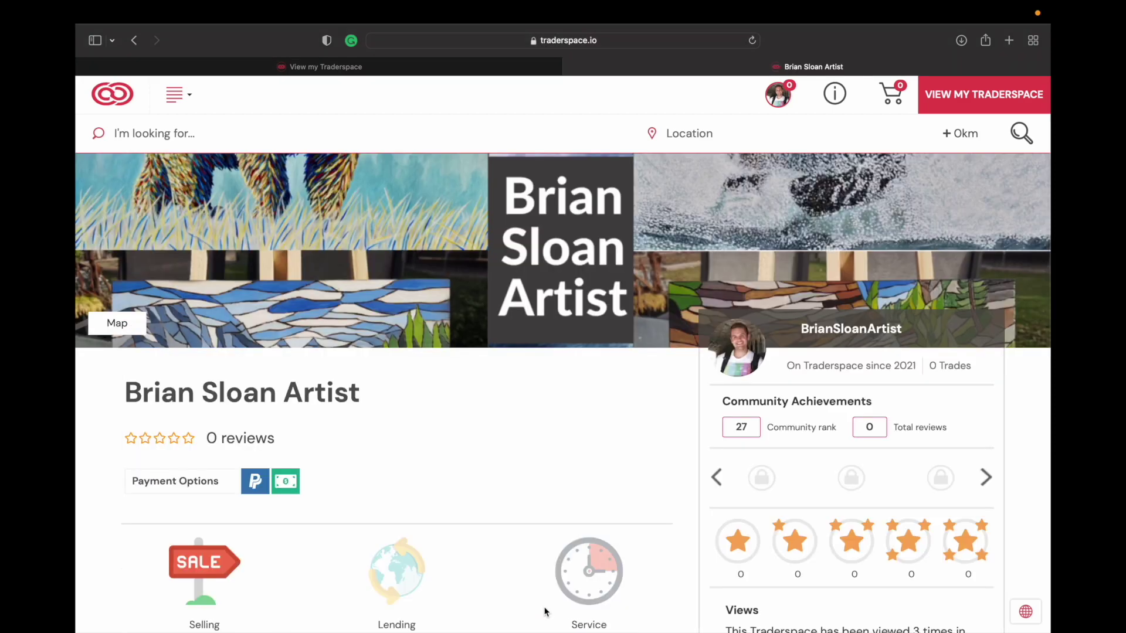
- Look through the finished shop page and open its full list of sharing options
{"action": "scroll", "coordinate": [536, 452], "scroll_direction": "down", "scroll_amount": 5}
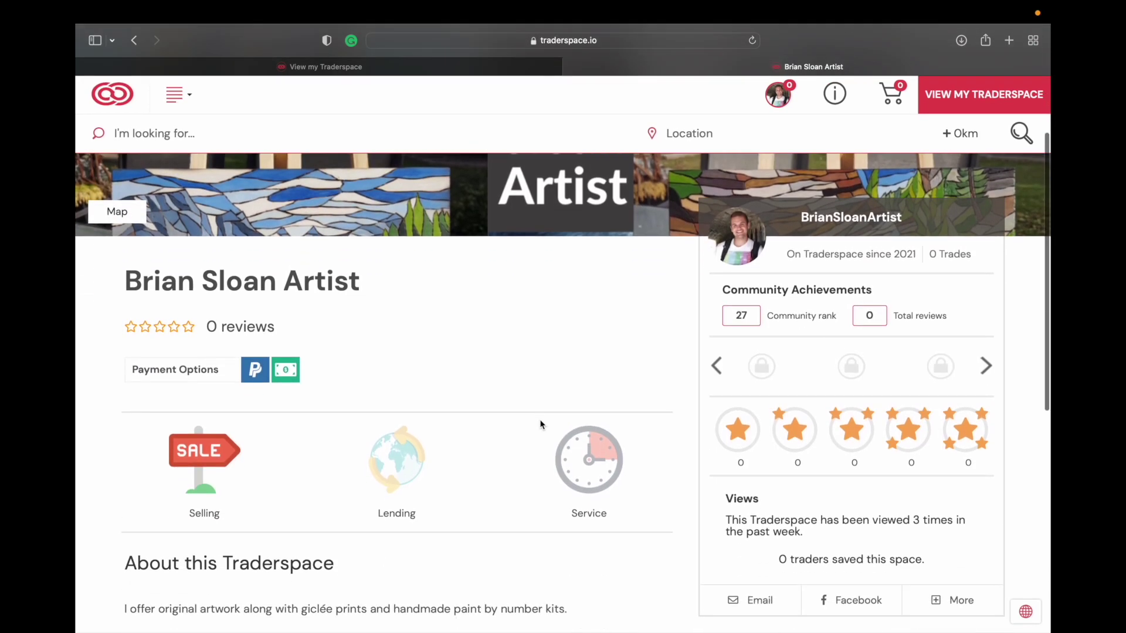
{"action": "scroll", "coordinate": [540, 424], "scroll_direction": "down", "scroll_amount": 5}
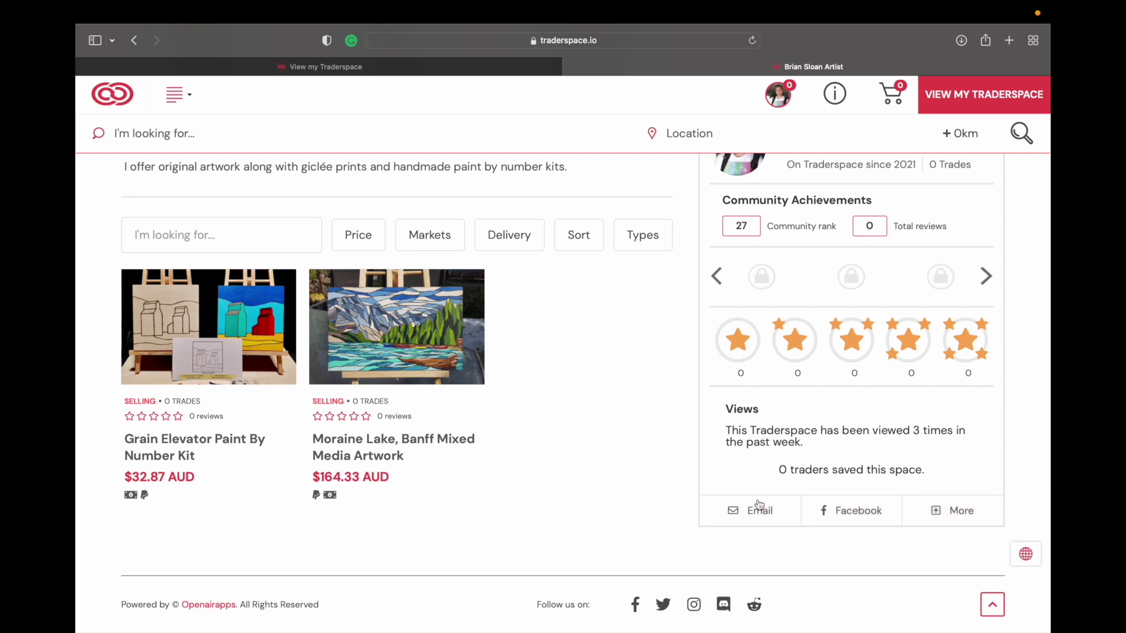
{"action": "left_click", "coordinate": [949, 521]}
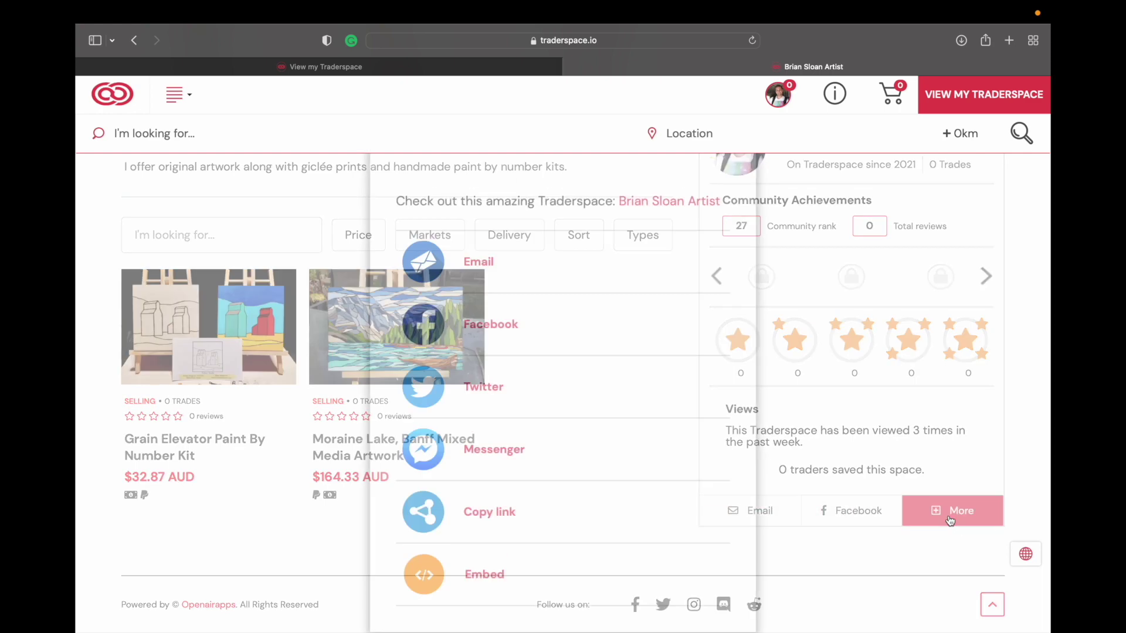
{"action": "scroll", "coordinate": [473, 334], "scroll_direction": "down", "scroll_amount": 3}
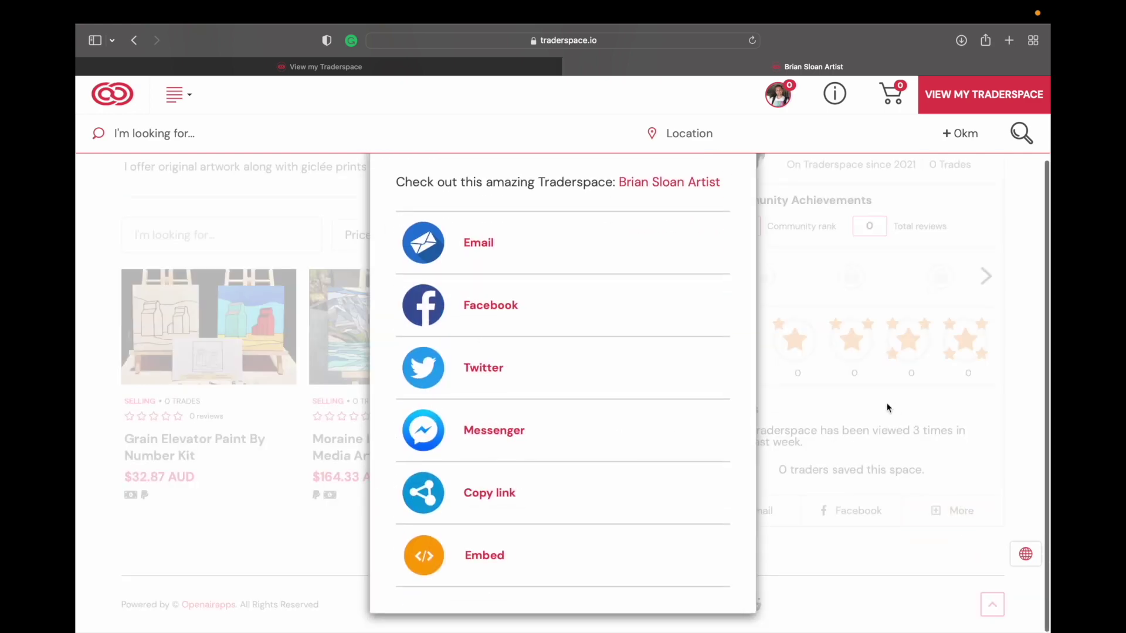
- Close the sharing options and look back over the shop page up to its banner
{"action": "left_click", "coordinate": [886, 407]}
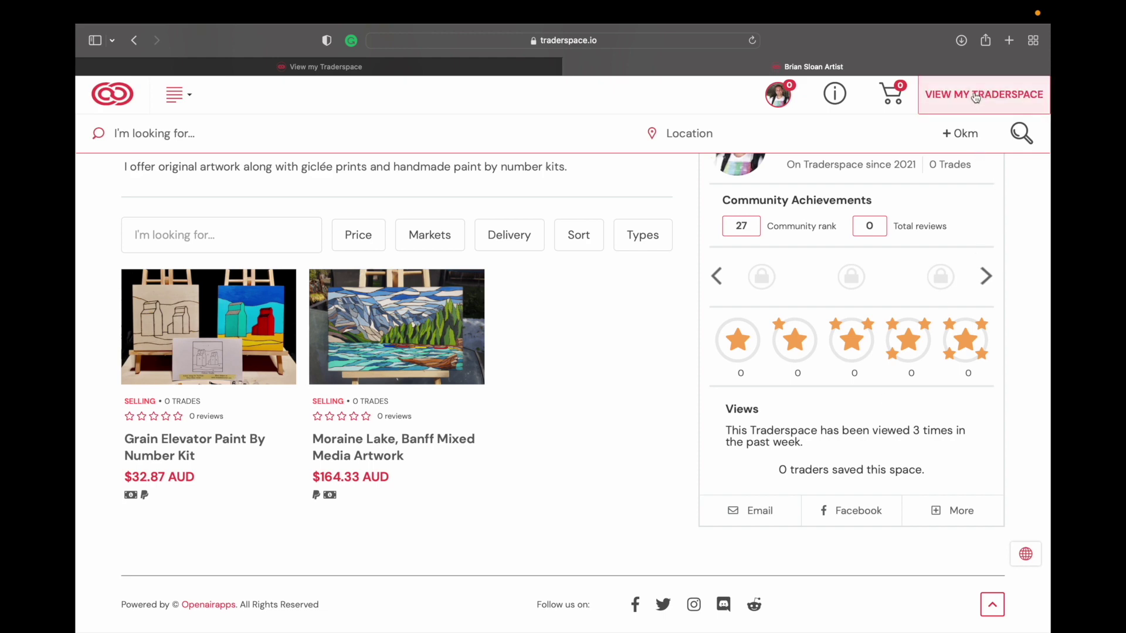
{"action": "left_click", "coordinate": [978, 95]}
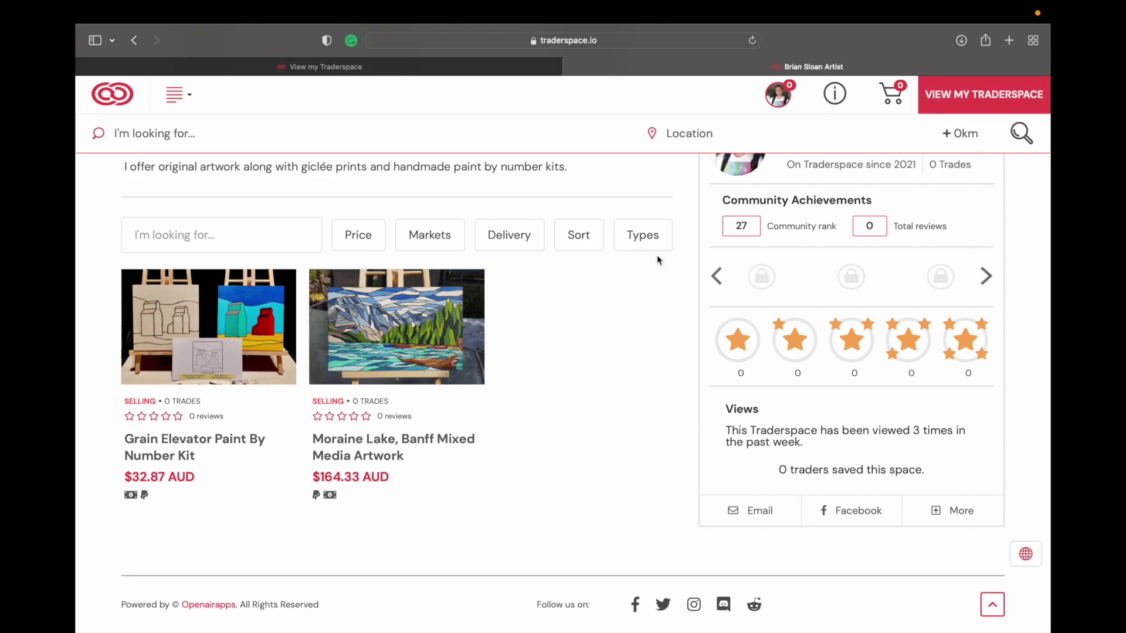
{"action": "scroll", "coordinate": [673, 378], "scroll_direction": "up", "scroll_amount": 5}
{"action": "scroll", "coordinate": [672, 378], "scroll_direction": "up", "scroll_amount": 4}
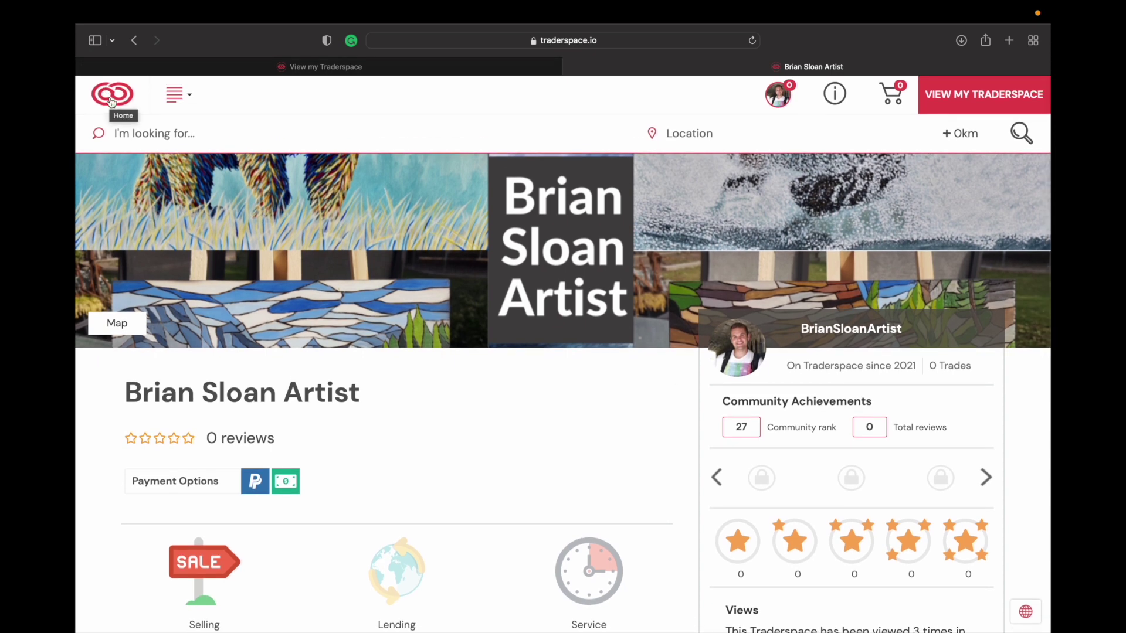
- Open the Traderspace Help Center and look through its Community, Support and Knowledge base sections
{"action": "left_click", "coordinate": [827, 103]}
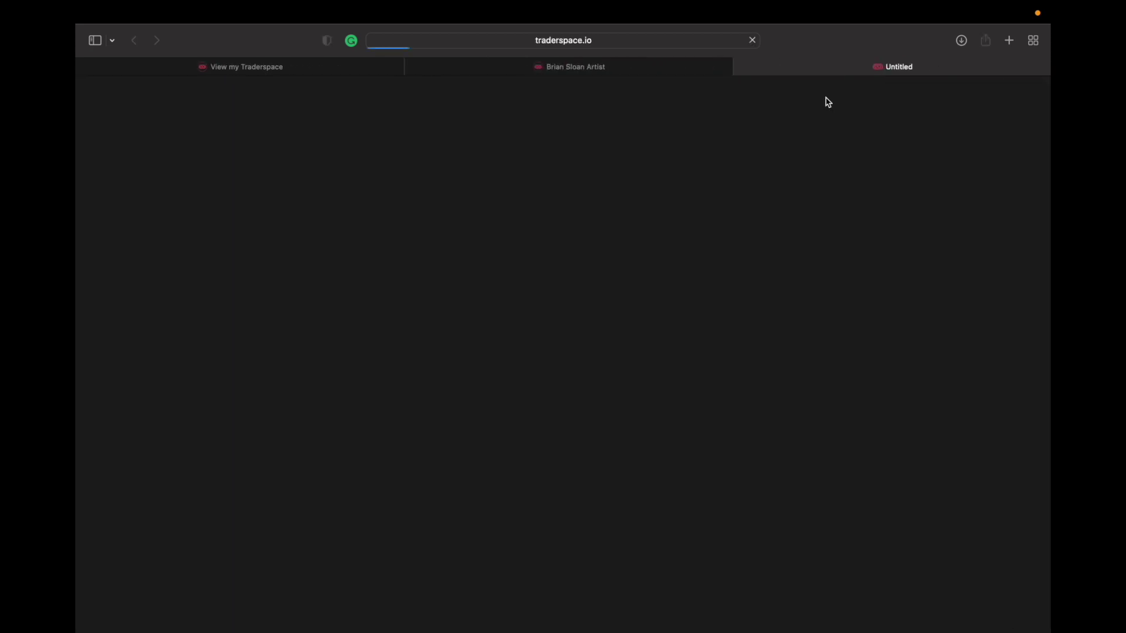
{"action": "left_click", "coordinate": [731, 69]}
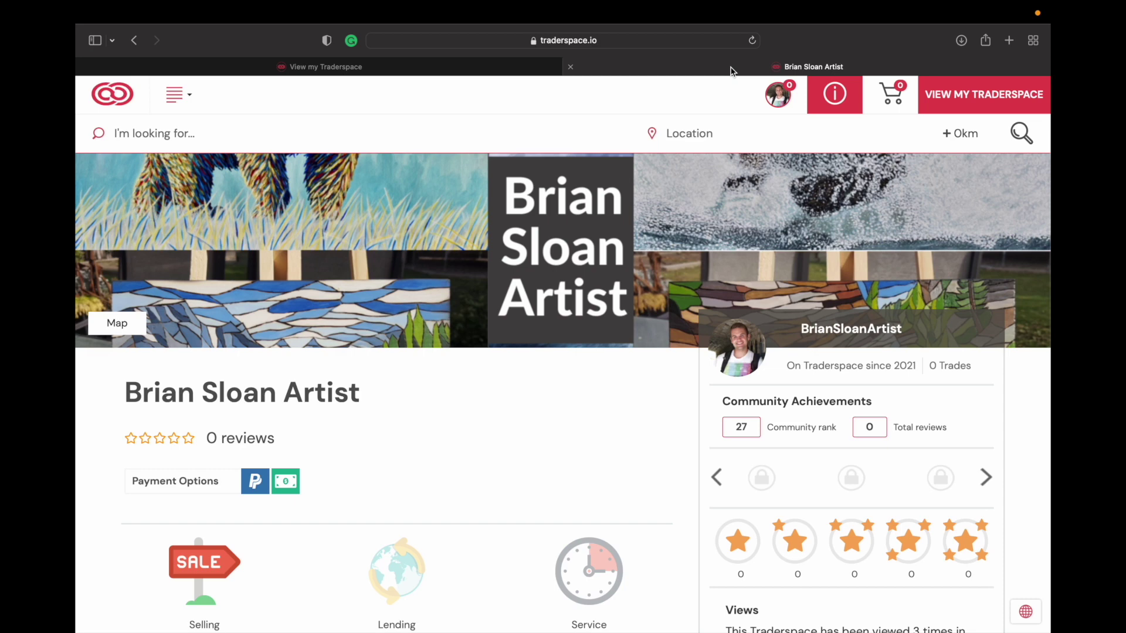
{"action": "left_click", "coordinate": [840, 101]}
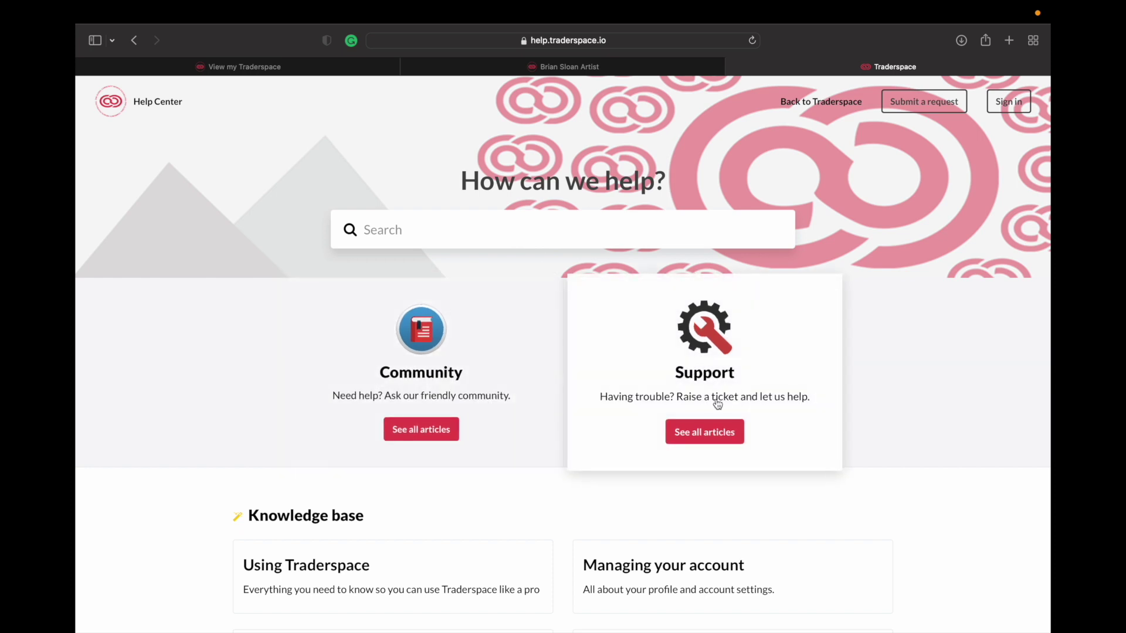
{"action": "scroll", "coordinate": [525, 422], "scroll_direction": "down", "scroll_amount": 3}
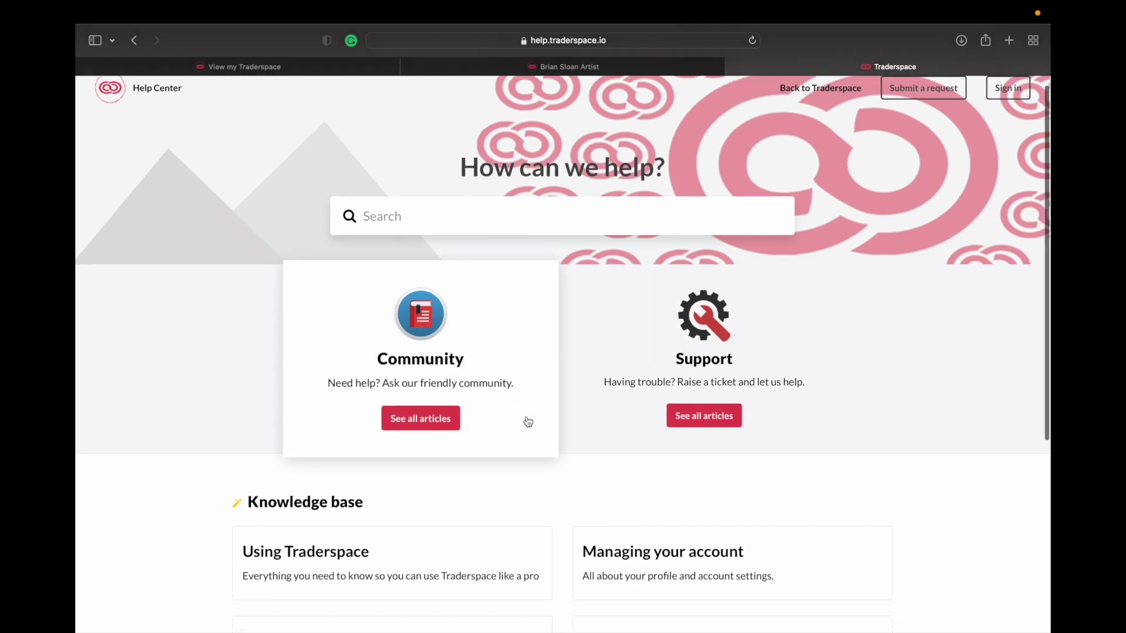
{"action": "scroll", "coordinate": [528, 421], "scroll_direction": "down", "scroll_amount": 2}
{"action": "scroll", "coordinate": [400, 295], "scroll_direction": "down", "scroll_amount": 1}
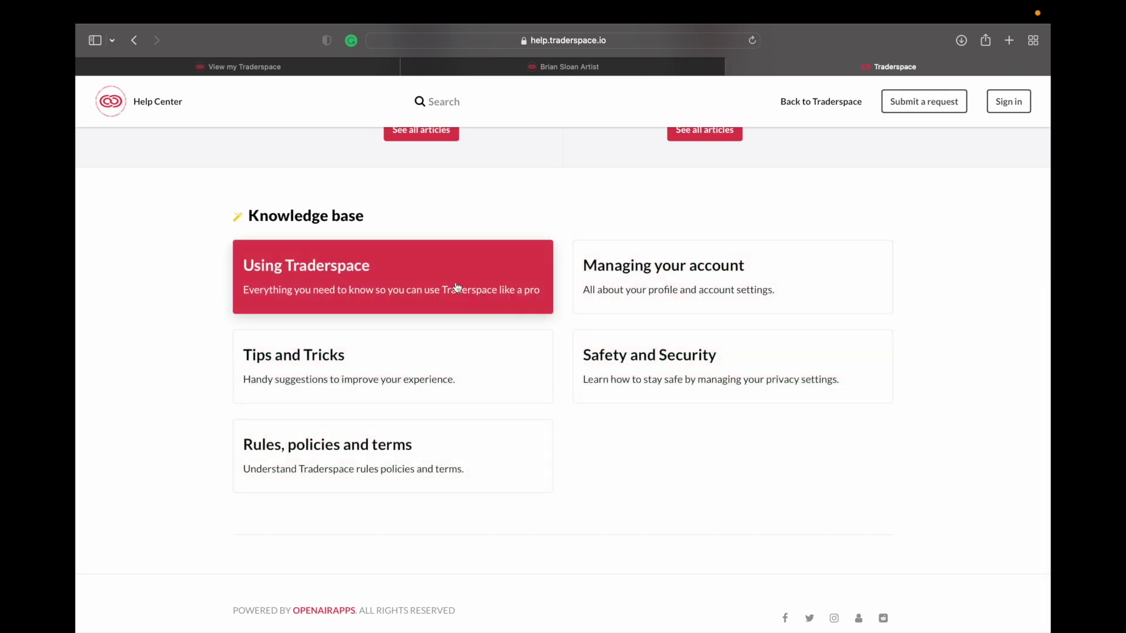
- Open the Traderspace Costs article in the Using Traderspace section and read through the early access and full release costs
{"action": "left_click", "coordinate": [455, 284]}
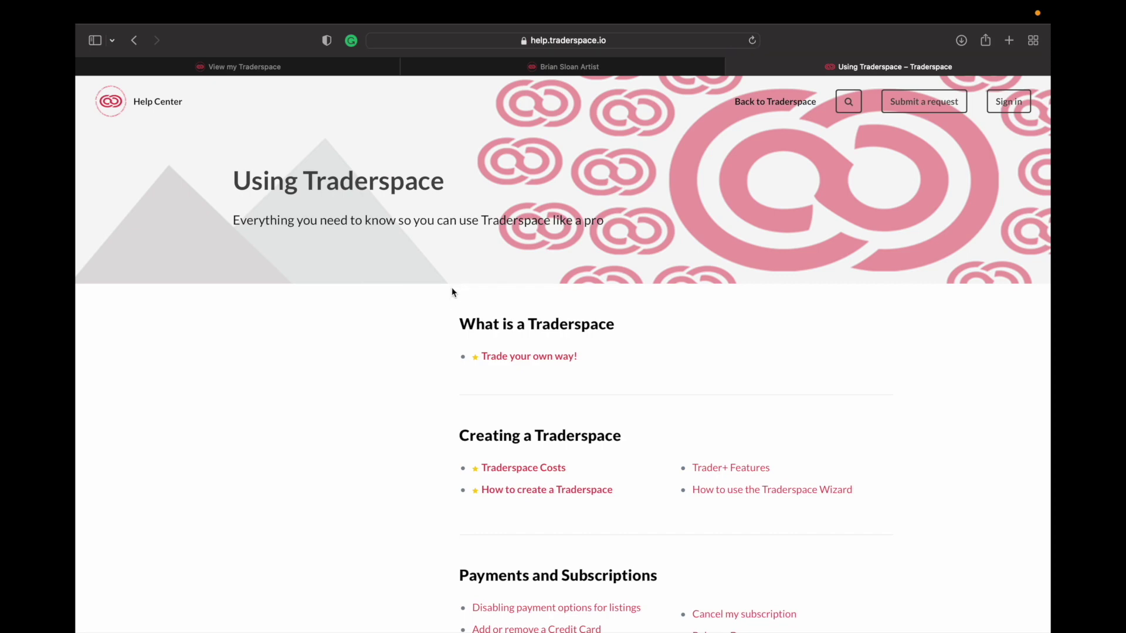
{"action": "left_click", "coordinate": [555, 471]}
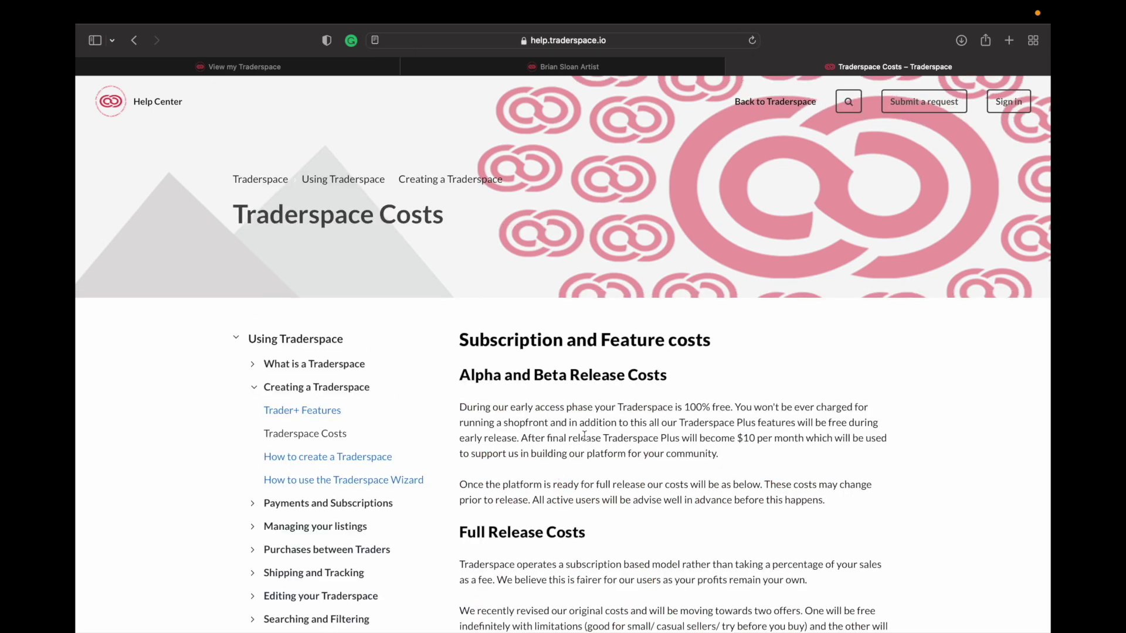
{"action": "scroll", "coordinate": [584, 435], "scroll_direction": "down", "scroll_amount": 6}
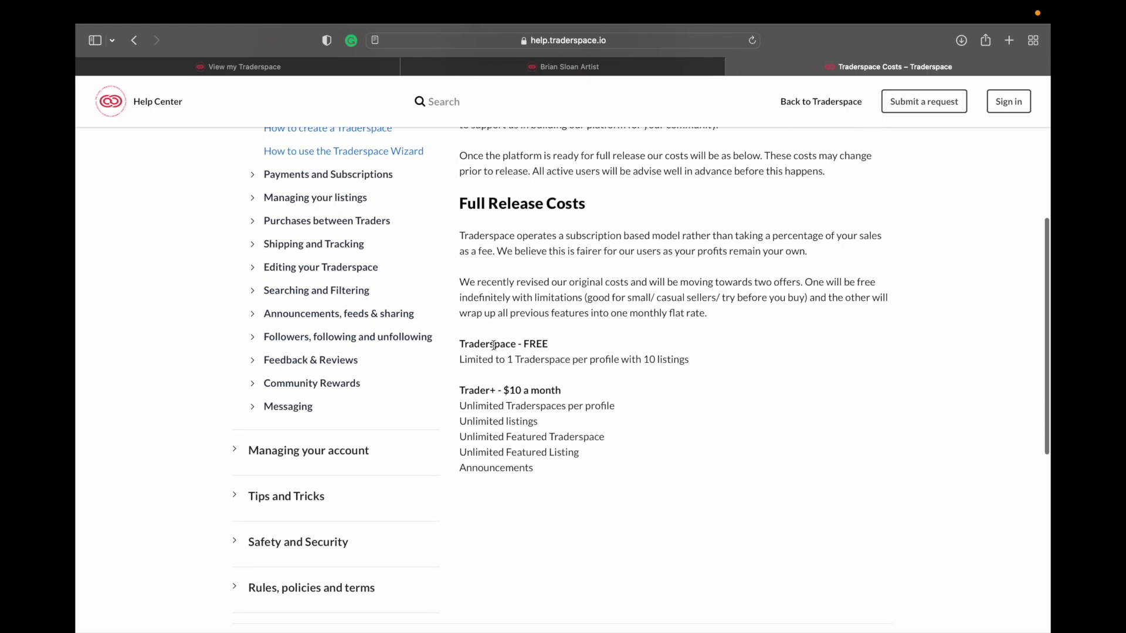